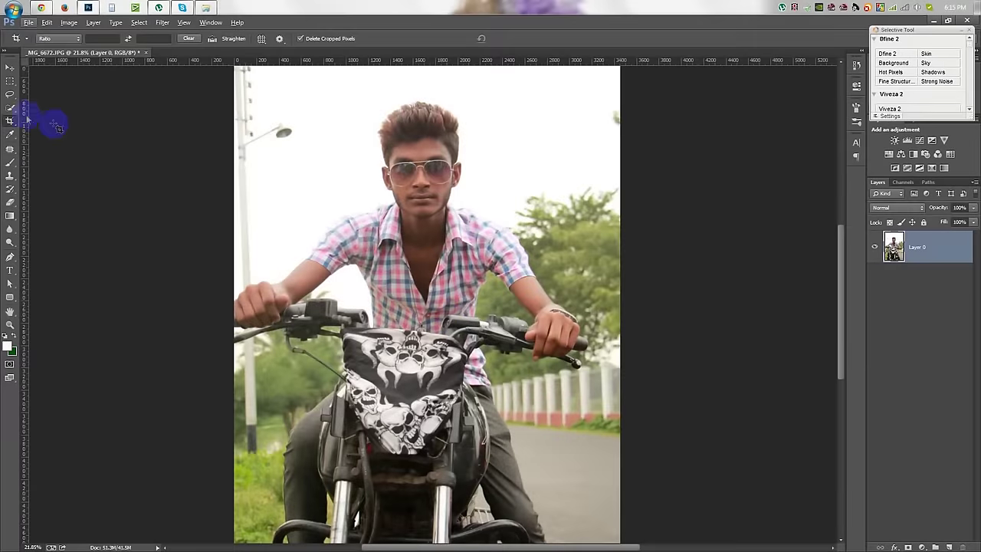
Crop-rotate the motorbike photo about -1.7° and extend its left edge, leaving transparent gaps
{"action": "left_click", "coordinate": [339, 268]}
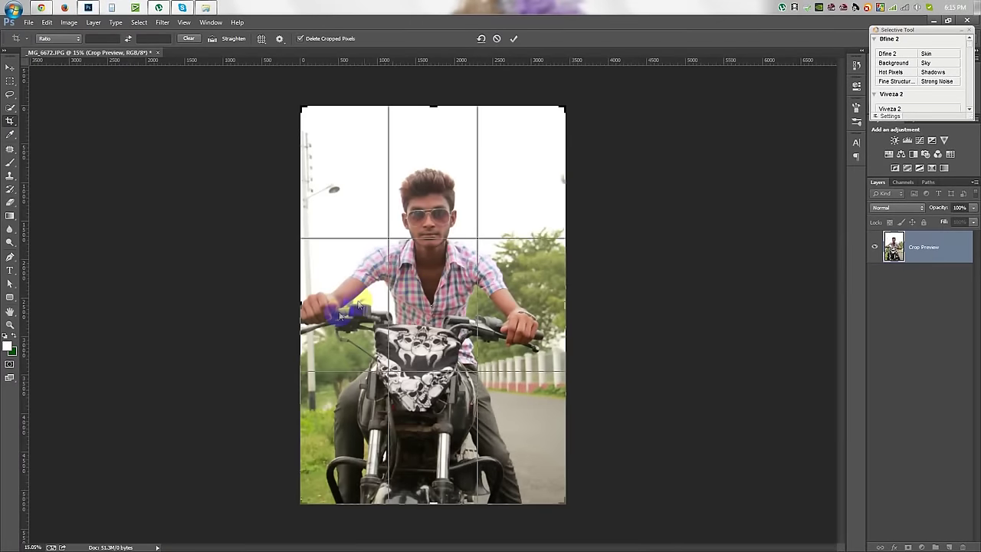
{"action": "left_click_drag", "start_coordinate": [301, 304], "coordinate": [297, 304]}
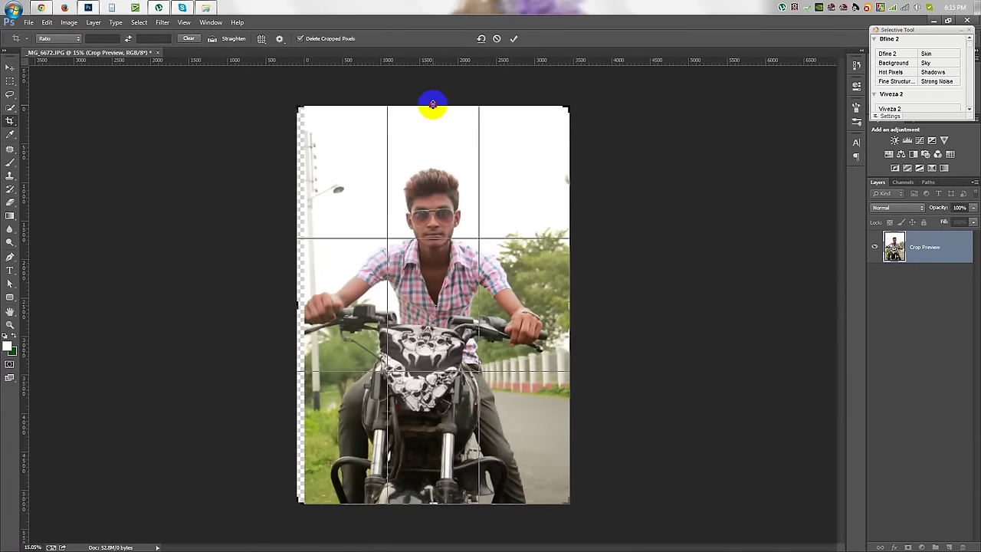
{"action": "left_click_drag", "start_coordinate": [646, 360], "coordinate": [656, 359]}
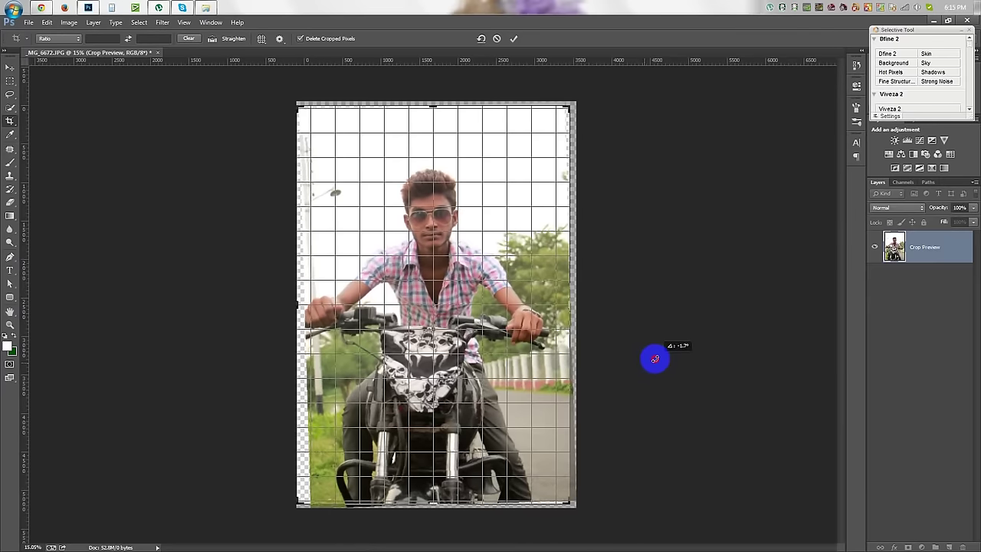
{"action": "left_click_drag", "start_coordinate": [655, 358], "coordinate": [594, 373]}
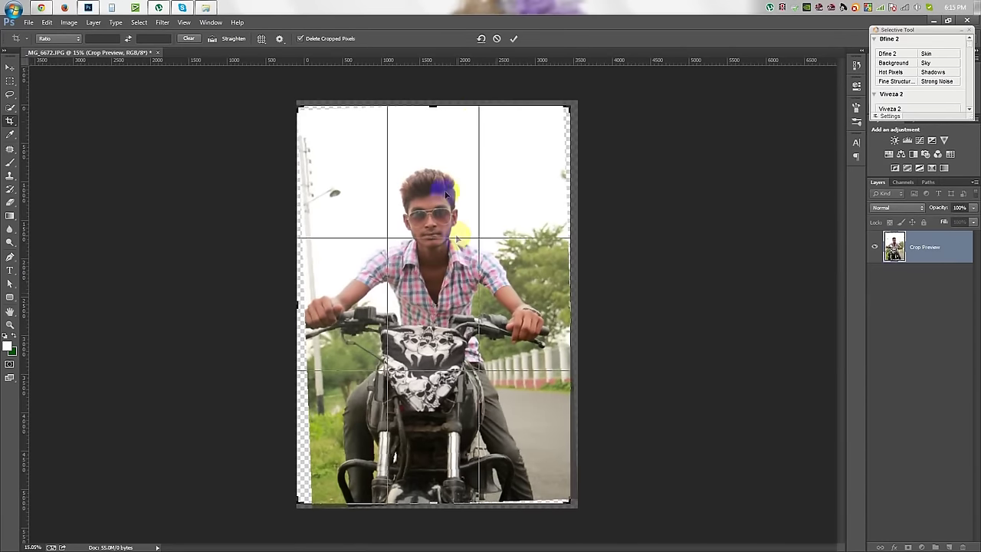
{"action": "left_click", "coordinate": [513, 38]}
{"action": "scroll", "coordinate": [247, 392], "scroll_direction": "up", "scroll_amount": 5}
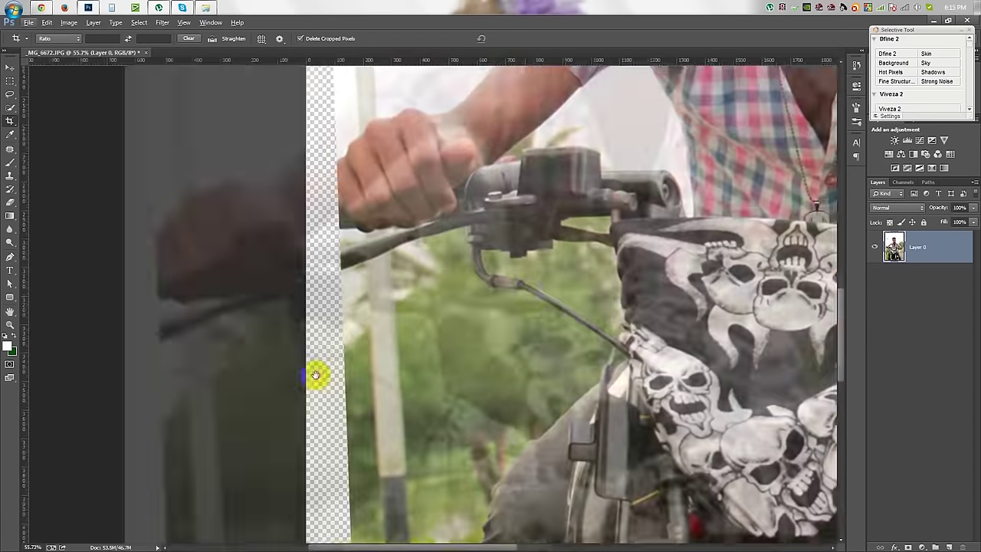
Copy the right hand and grip area onto a new layer and move it toward the left edge
{"action": "left_click_drag", "start_coordinate": [317, 377], "coordinate": [36, 177]}
{"action": "left_click", "coordinate": [10, 79]}
{"action": "left_click_drag", "start_coordinate": [510, 249], "coordinate": [679, 471]}
{"action": "left_click_drag", "start_coordinate": [631, 436], "coordinate": [624, 438]}
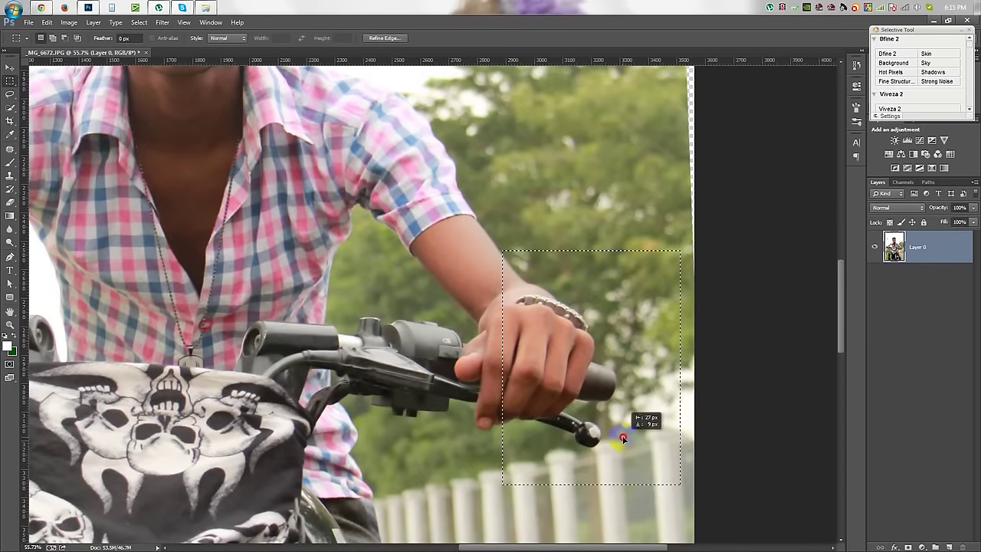
{"action": "key", "text": "ctrl+j"}
{"action": "key", "text": "v"}
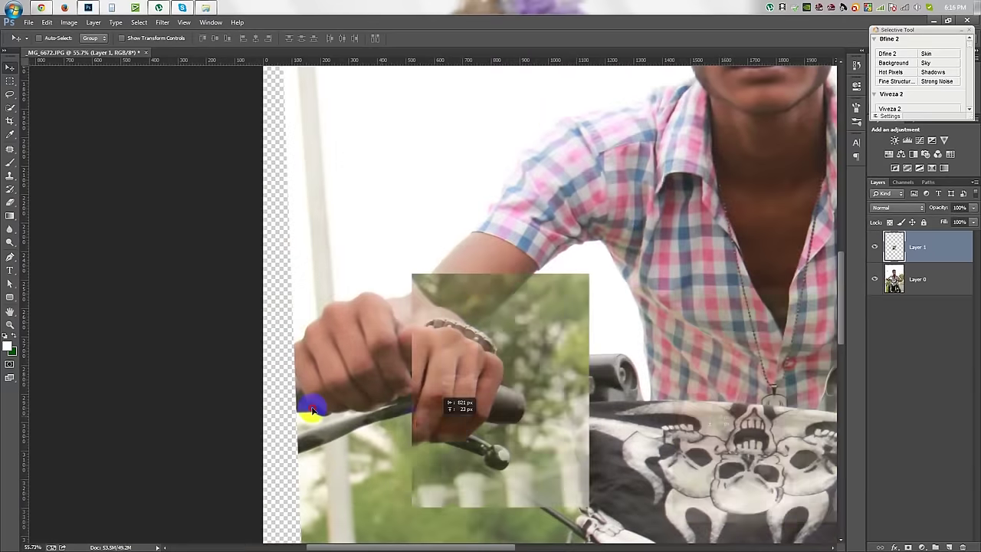
{"action": "left_click_drag", "start_coordinate": [434, 423], "coordinate": [311, 408]}
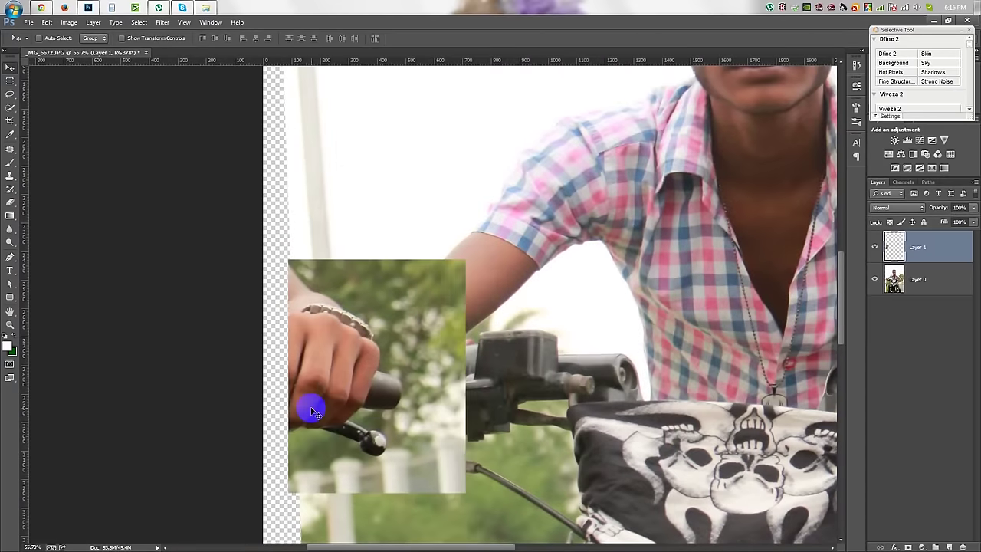
Flip the copied piece horizontally, lower its opacity, and tilt it over the left handlebar
{"action": "key", "text": "ctrl+t"}
{"action": "right_click", "coordinate": [311, 407]}
{"action": "left_click", "coordinate": [349, 388]}
{"action": "mouse_move", "coordinate": [372, 394]}
{"action": "left_mouse_down"}
{"action": "mouse_move", "coordinate": [270, 406]}
{"action": "mouse_move", "coordinate": [307, 403]}
{"action": "left_mouse_up"}
{"action": "left_click_drag", "start_coordinate": [926, 209], "coordinate": [927, 213]}
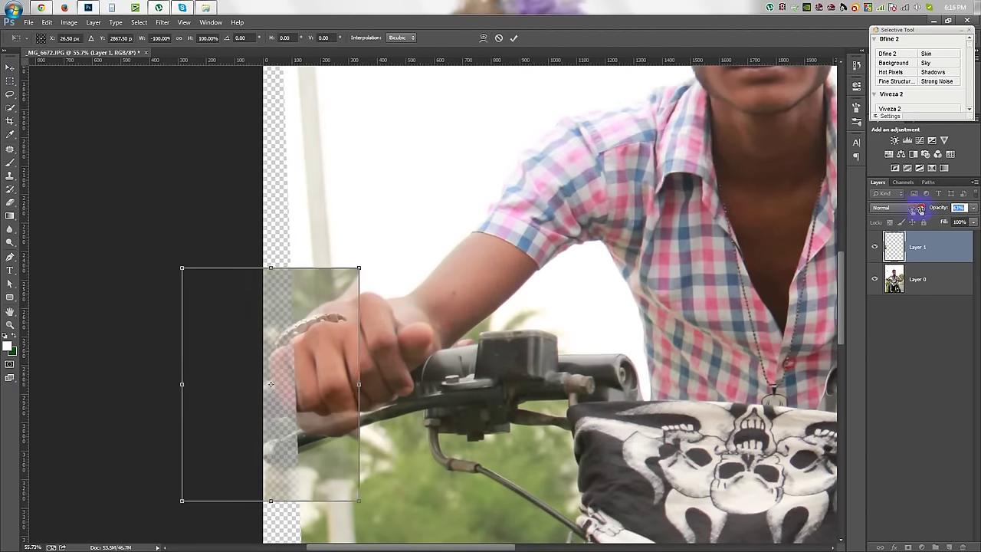
{"action": "left_click_drag", "start_coordinate": [606, 335], "coordinate": [609, 322]}
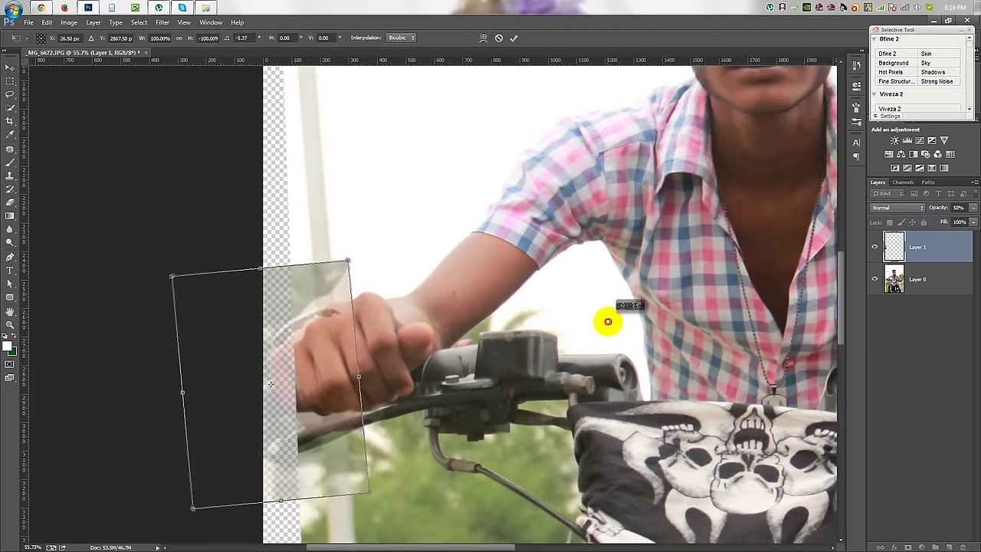
{"action": "left_click_drag", "start_coordinate": [305, 405], "coordinate": [290, 417]}
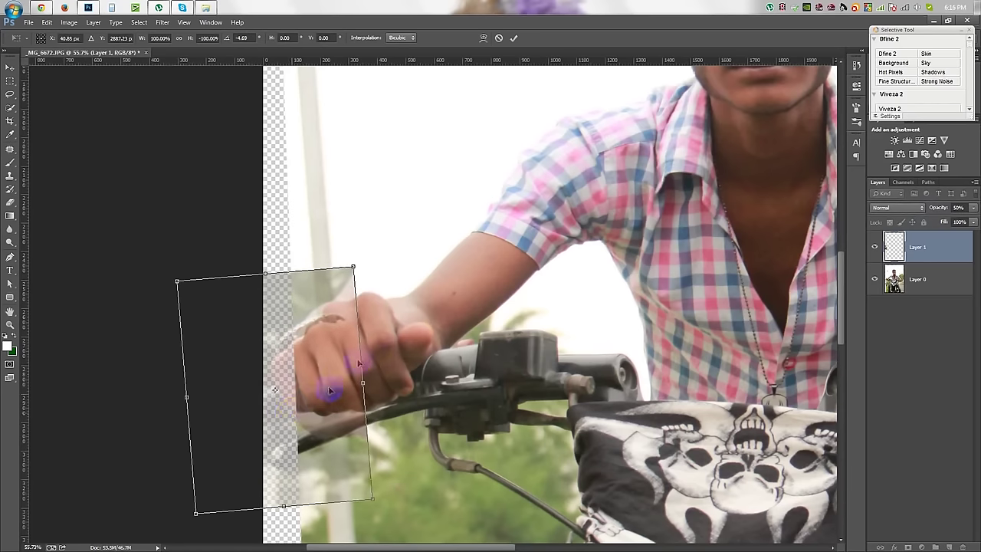
Scale and rotate the piece to align the grip, commit, restore full opacity, and add a mask
{"action": "left_click_drag", "start_coordinate": [357, 262], "coordinate": [373, 286]}
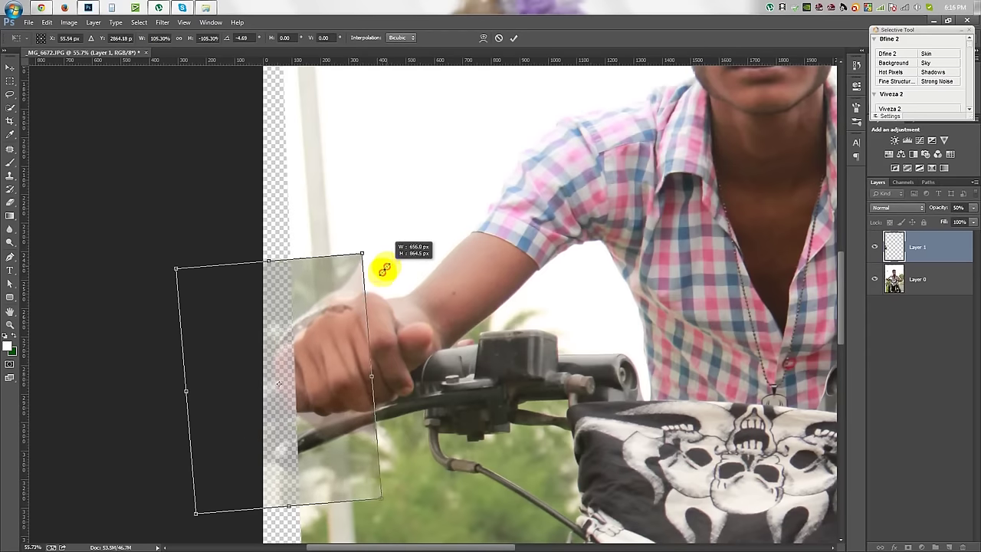
{"action": "mouse_move", "coordinate": [405, 366]}
{"action": "left_mouse_down"}
{"action": "mouse_move", "coordinate": [386, 309]}
{"action": "mouse_move", "coordinate": [388, 339]}
{"action": "mouse_move", "coordinate": [462, 240]}
{"action": "mouse_move", "coordinate": [462, 212]}
{"action": "mouse_move", "coordinate": [407, 278]}
{"action": "mouse_move", "coordinate": [308, 354]}
{"action": "mouse_move", "coordinate": [328, 350]}
{"action": "left_mouse_up"}
{"action": "mouse_move", "coordinate": [493, 401]}
{"action": "left_mouse_down"}
{"action": "mouse_move", "coordinate": [350, 390]}
{"action": "mouse_move", "coordinate": [318, 362]}
{"action": "left_mouse_up"}
{"action": "left_click_drag", "start_coordinate": [451, 374], "coordinate": [449, 396]}
{"action": "mouse_move", "coordinate": [320, 346]}
{"action": "left_mouse_down"}
{"action": "mouse_move", "coordinate": [325, 355]}
{"action": "mouse_move", "coordinate": [306, 357]}
{"action": "mouse_move", "coordinate": [313, 350]}
{"action": "left_mouse_up"}
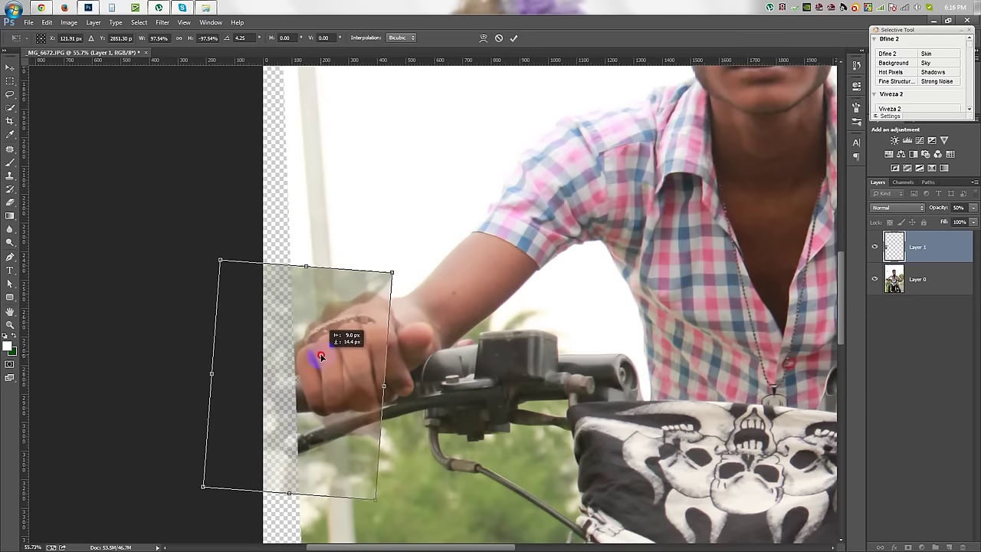
{"action": "key", "text": "Return"}
{"action": "key", "text": "0"}
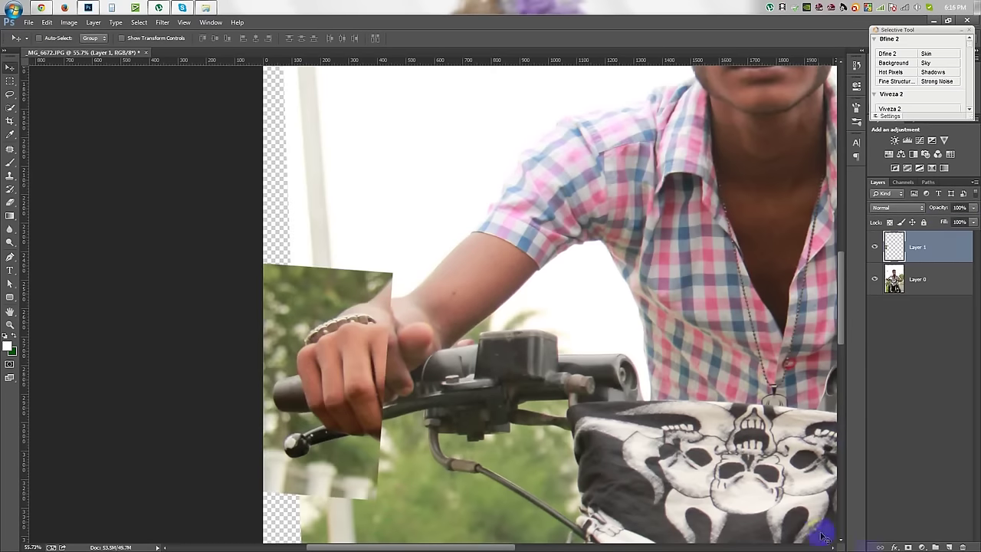
{"action": "left_click", "coordinate": [907, 546]}
Invert the patch mask and paint white with a smaller brush over the left grip, lever and lower-left area
{"action": "key", "text": "ctrl+i"}
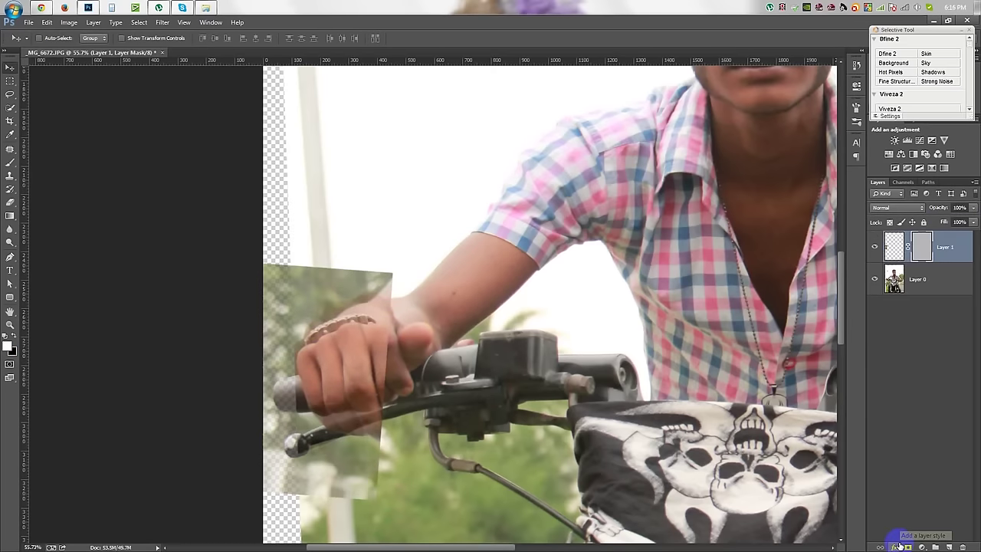
{"action": "left_click", "coordinate": [10, 163]}
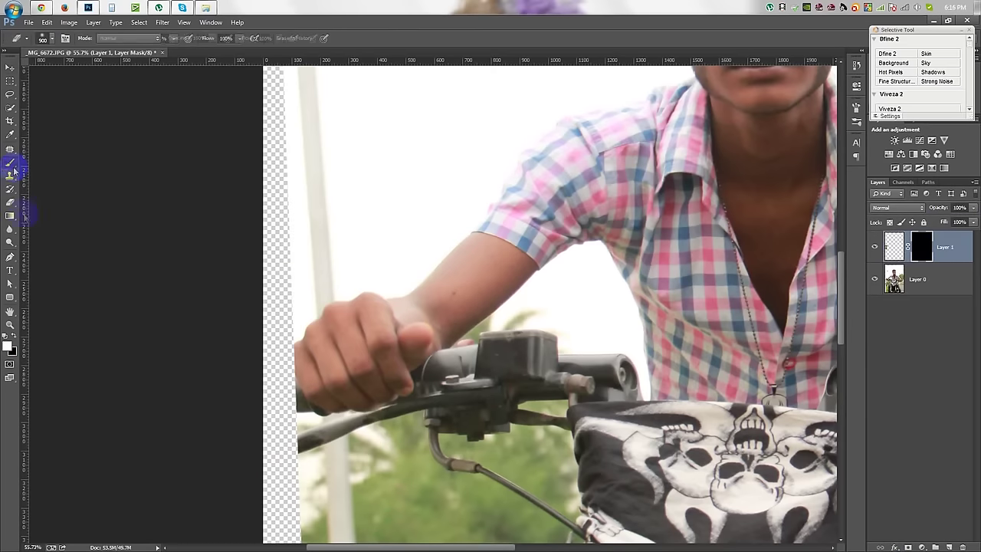
{"action": "right_click", "coordinate": [423, 328]}
{"action": "left_click_drag", "start_coordinate": [521, 353], "coordinate": [506, 352]}
{"action": "mouse_move", "coordinate": [306, 401]}
{"action": "left_mouse_down"}
{"action": "mouse_move", "coordinate": [295, 438]}
{"action": "mouse_move", "coordinate": [237, 353]}
{"action": "mouse_move", "coordinate": [259, 396]}
{"action": "left_mouse_up"}
{"action": "scroll", "coordinate": [318, 481], "scroll_direction": "up", "scroll_amount": 3}
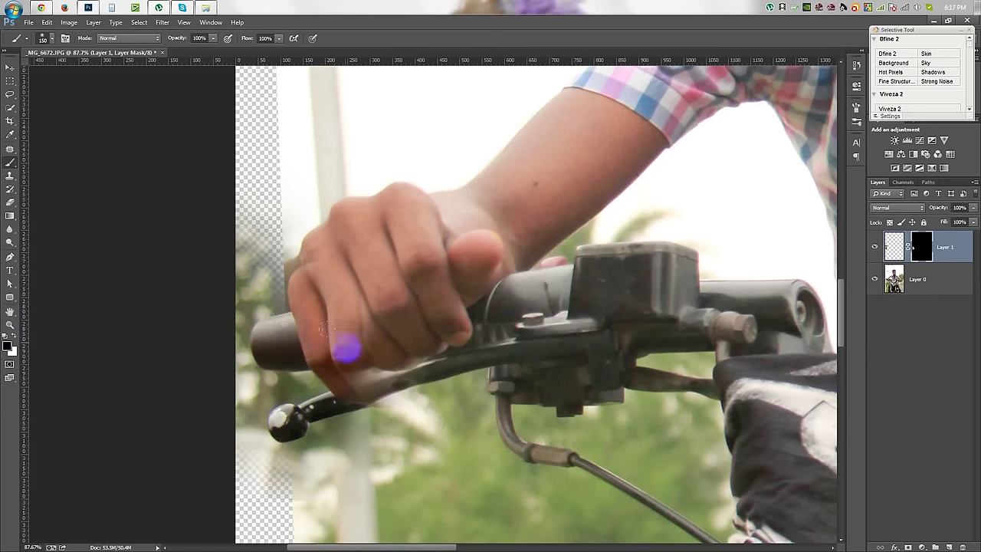
{"action": "mouse_move", "coordinate": [326, 330]}
{"action": "left_mouse_down"}
{"action": "mouse_move", "coordinate": [345, 305]}
{"action": "mouse_move", "coordinate": [296, 263]}
{"action": "left_mouse_up"}
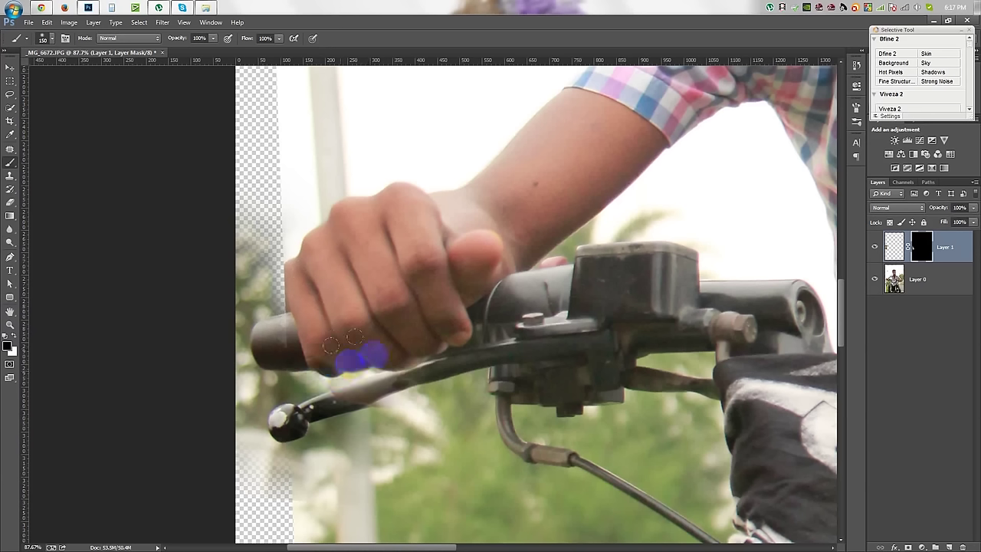
{"action": "left_click_drag", "start_coordinate": [330, 346], "coordinate": [310, 328]}
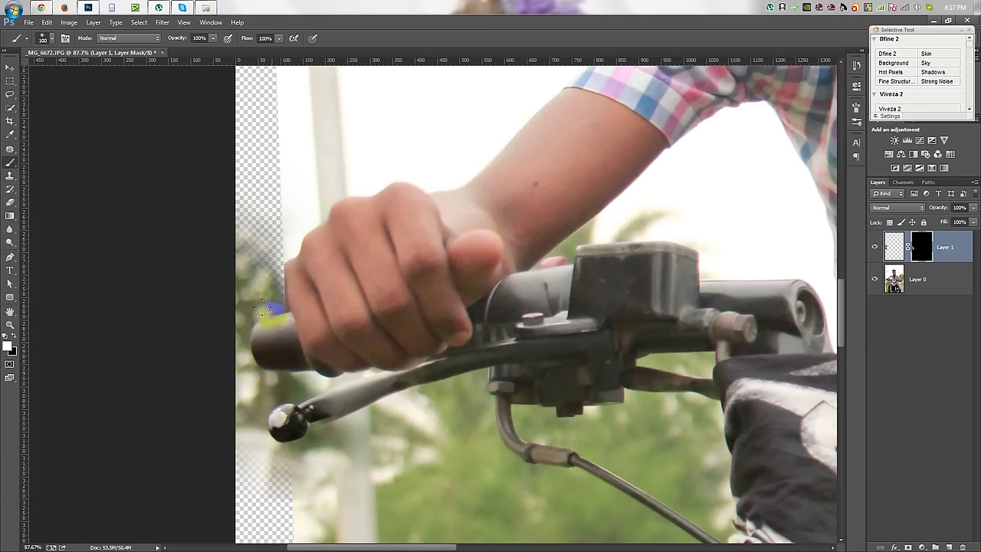
{"action": "left_click_drag", "start_coordinate": [275, 491], "coordinate": [244, 429]}
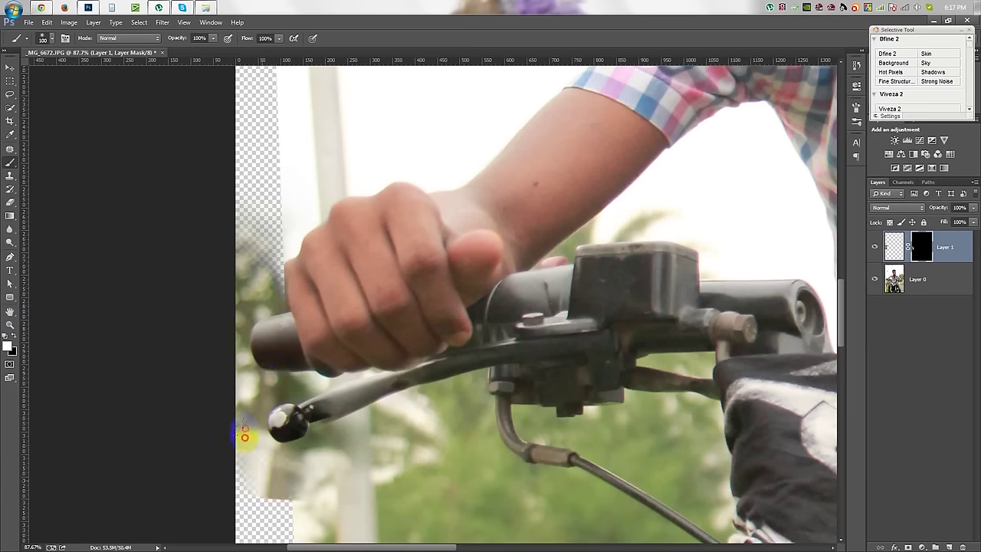
{"action": "scroll", "coordinate": [239, 453], "scroll_direction": "down", "scroll_amount": 5}
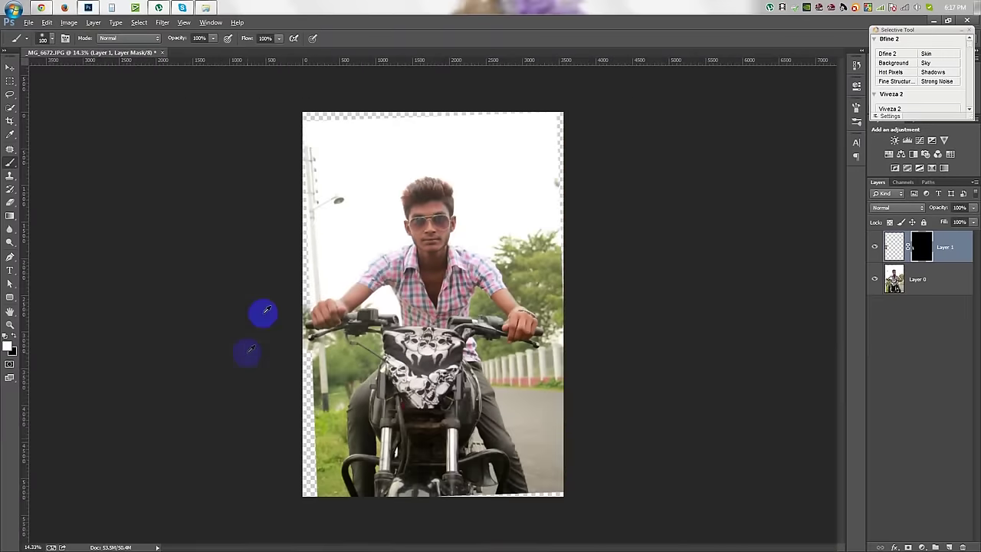
{"action": "scroll", "coordinate": [272, 314], "scroll_direction": "up", "scroll_amount": 2}
Merge the hand patch layer into the photo layer with Ctrl+E
{"action": "left_click", "coordinate": [957, 293], "text": "shift"}
{"action": "key", "text": "ctrl+e"}
{"action": "scroll", "coordinate": [232, 253], "scroll_direction": "up", "scroll_amount": 3}
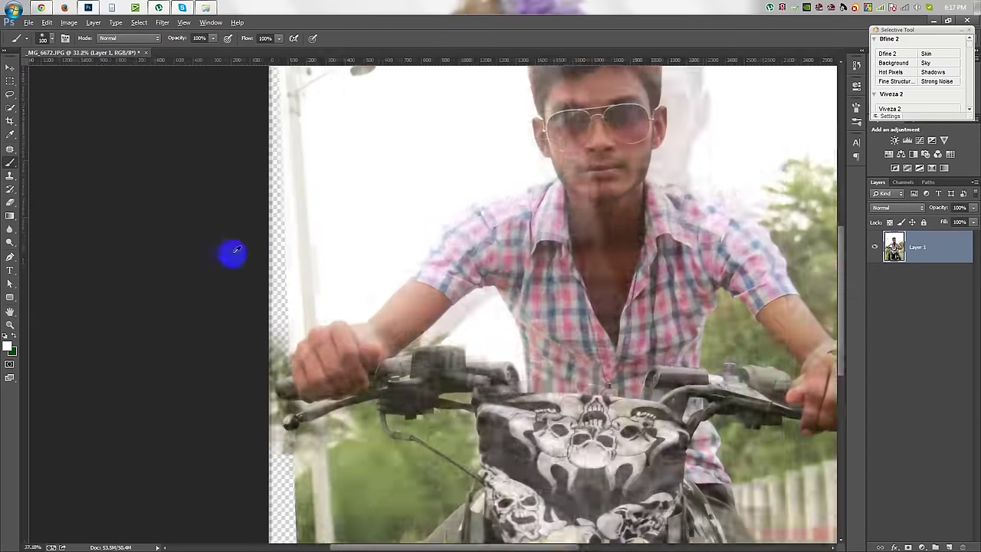
{"action": "scroll", "coordinate": [297, 381], "scroll_direction": "down", "scroll_amount": 3}
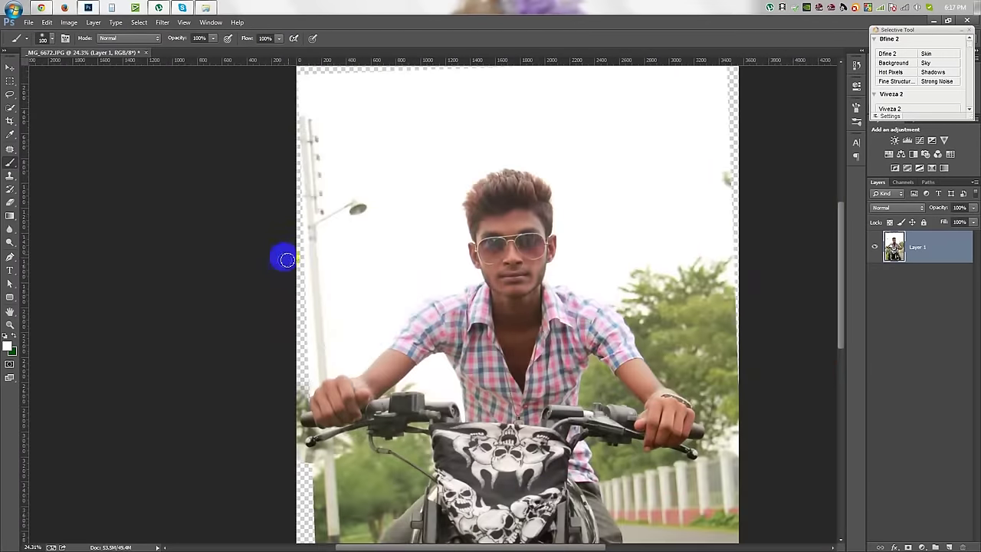
{"action": "scroll", "coordinate": [286, 259], "scroll_direction": "down", "scroll_amount": 1}
Outline the street-lamp pole and fill it with white sampled from the sky
{"action": "left_click", "coordinate": [10, 148]}
{"action": "mouse_move", "coordinate": [315, 106]}
{"action": "left_mouse_down"}
{"action": "mouse_move", "coordinate": [366, 278]}
{"action": "mouse_move", "coordinate": [330, 363]}
{"action": "left_mouse_up"}
{"action": "scroll", "coordinate": [322, 273], "scroll_direction": "up", "scroll_amount": 3}
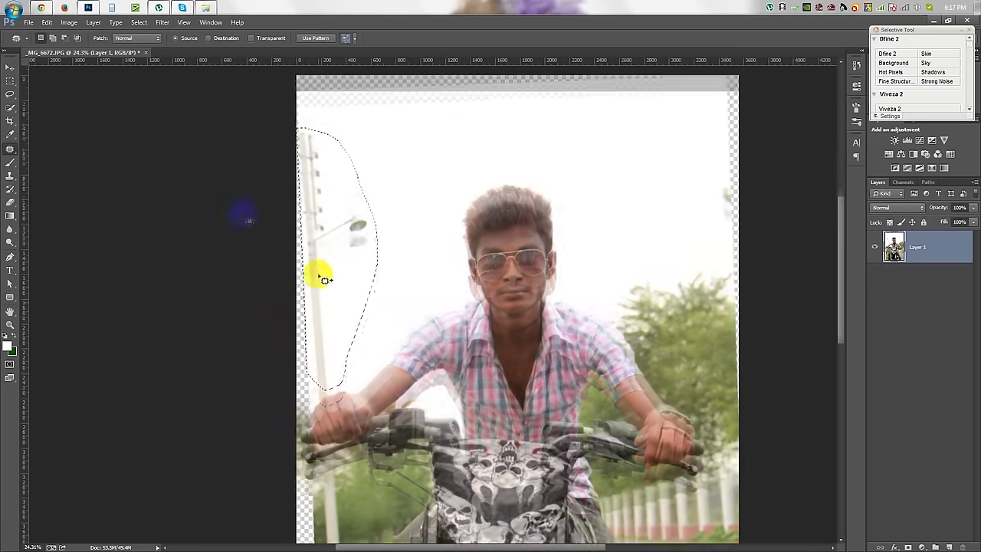
{"action": "left_click", "coordinate": [10, 134]}
{"action": "left_click", "coordinate": [426, 183]}
{"action": "key", "text": "alt+BackSpace"}
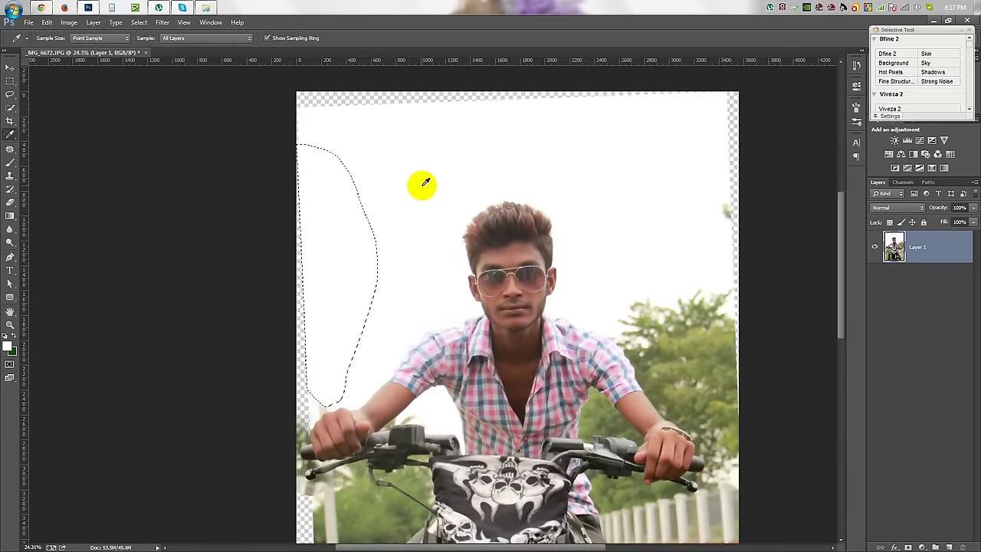
{"action": "key", "text": "ctrl+d"}
{"action": "scroll", "coordinate": [427, 401], "scroll_direction": "up", "scroll_amount": 5}
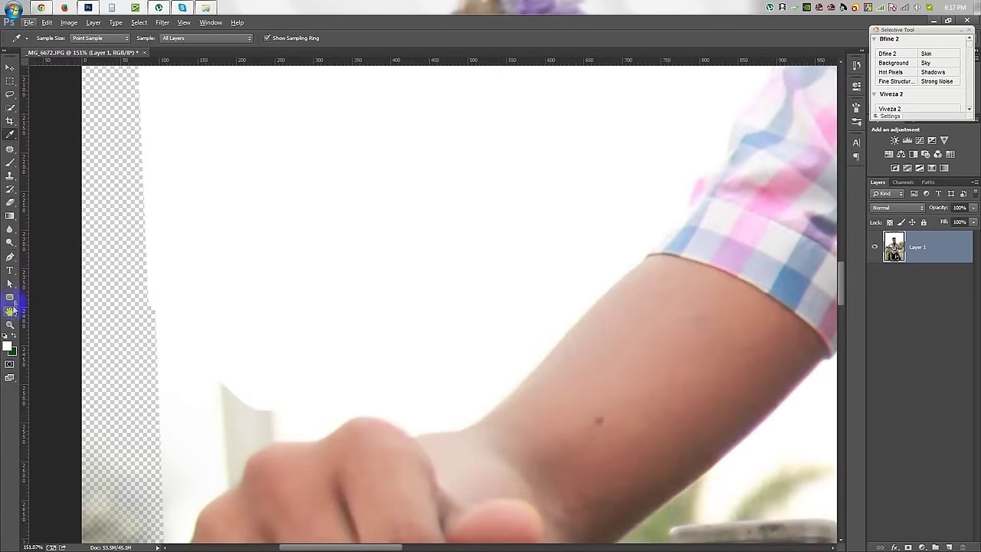
Clean up the leftover area beside the hand with a freehand selection
{"action": "left_click", "coordinate": [9, 95]}
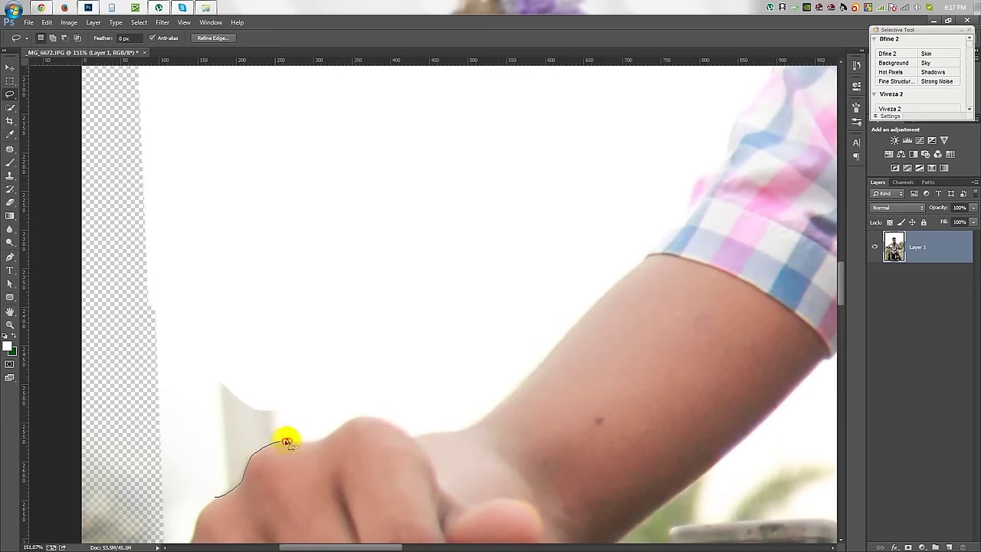
{"action": "left_click_drag", "start_coordinate": [285, 442], "coordinate": [175, 446]}
{"action": "key", "text": "ctrl+d"}
{"action": "mouse_move", "coordinate": [285, 394]}
{"action": "left_mouse_down"}
{"action": "mouse_move", "coordinate": [370, 395]}
{"action": "mouse_move", "coordinate": [189, 317]}
{"action": "left_mouse_up"}
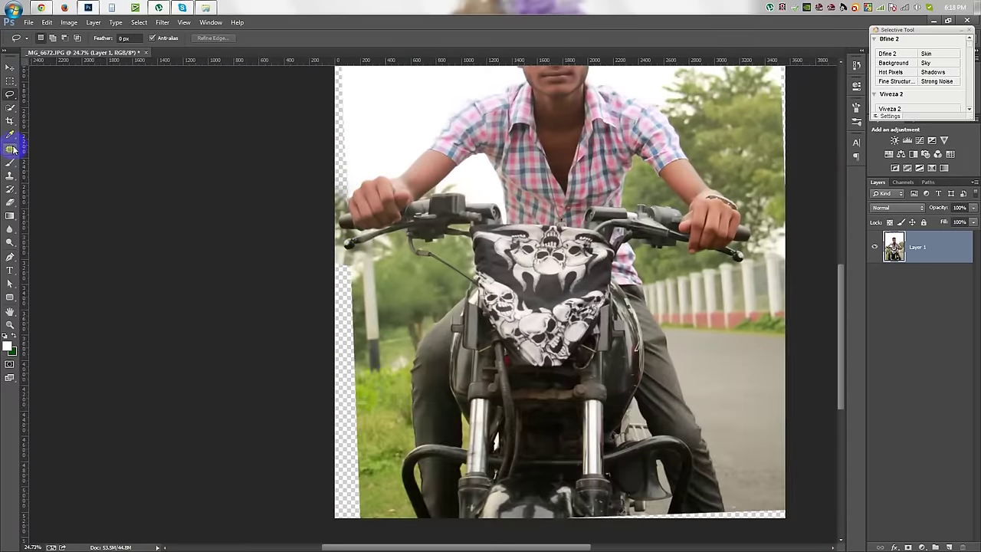
{"action": "left_click", "coordinate": [10, 175]}
Set a soft Clone Stamp brush, clone grass over the lower-left strip, then undo those strokes
{"action": "right_click", "coordinate": [335, 308]}
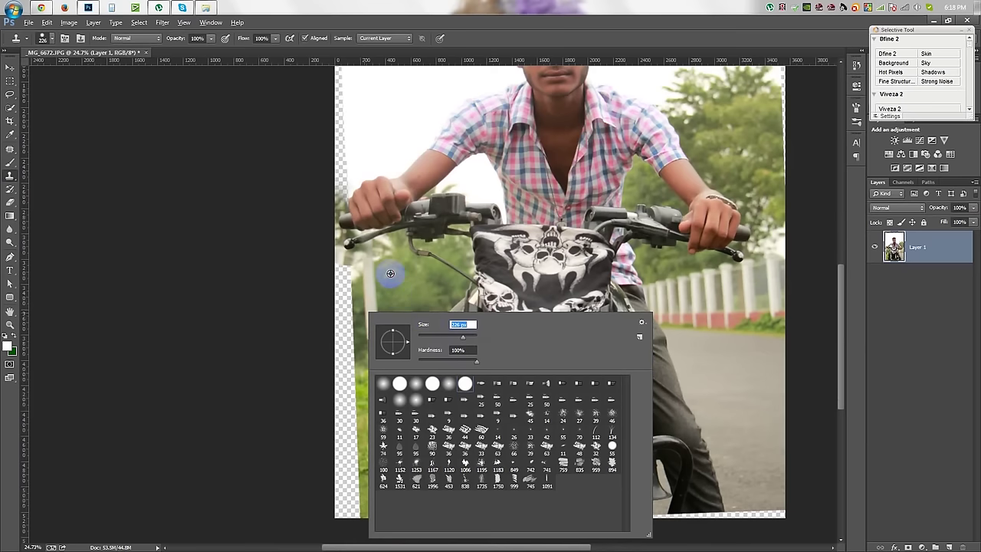
{"action": "left_click", "coordinate": [335, 279]}
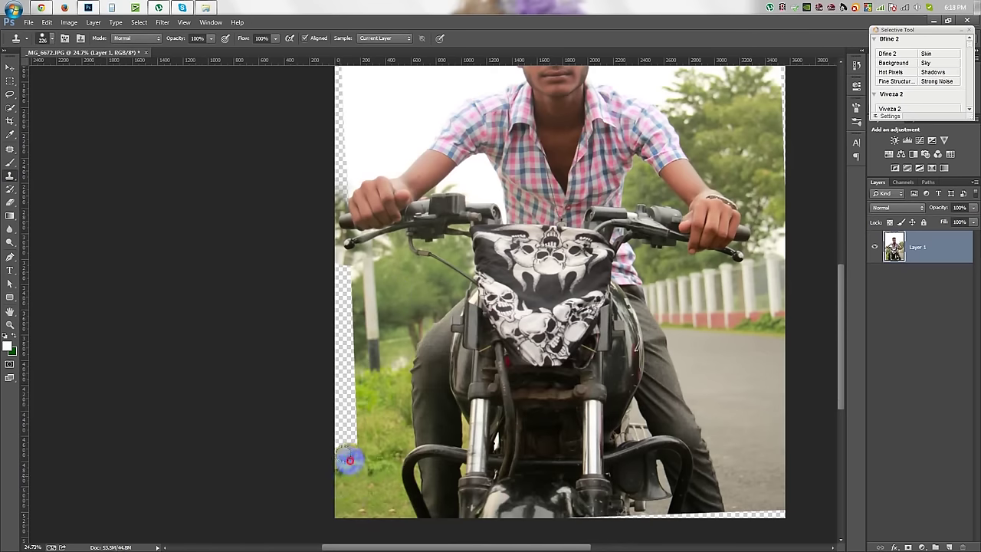
{"action": "right_click", "coordinate": [395, 392]}
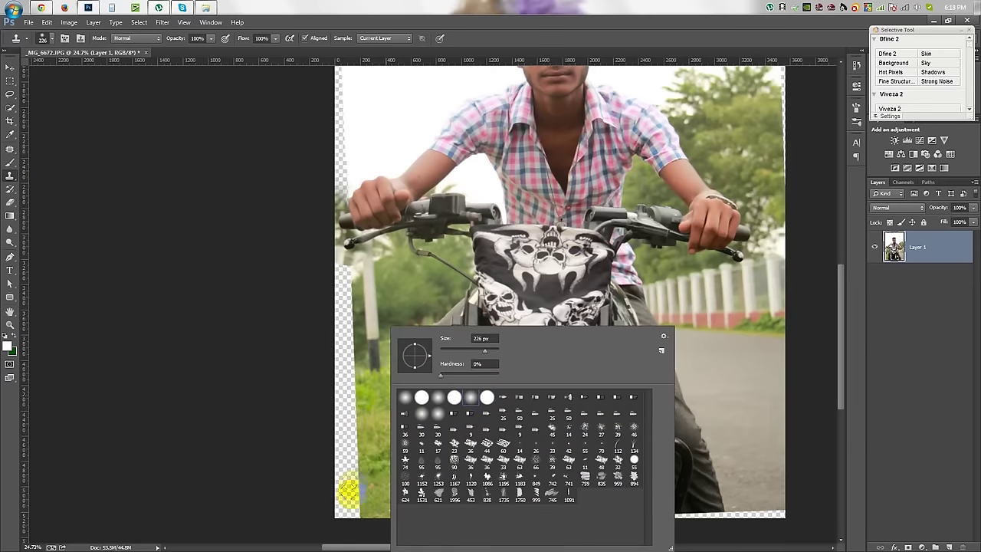
{"action": "left_click", "coordinate": [355, 501]}
{"action": "left_click_drag", "start_coordinate": [353, 479], "coordinate": [353, 430]}
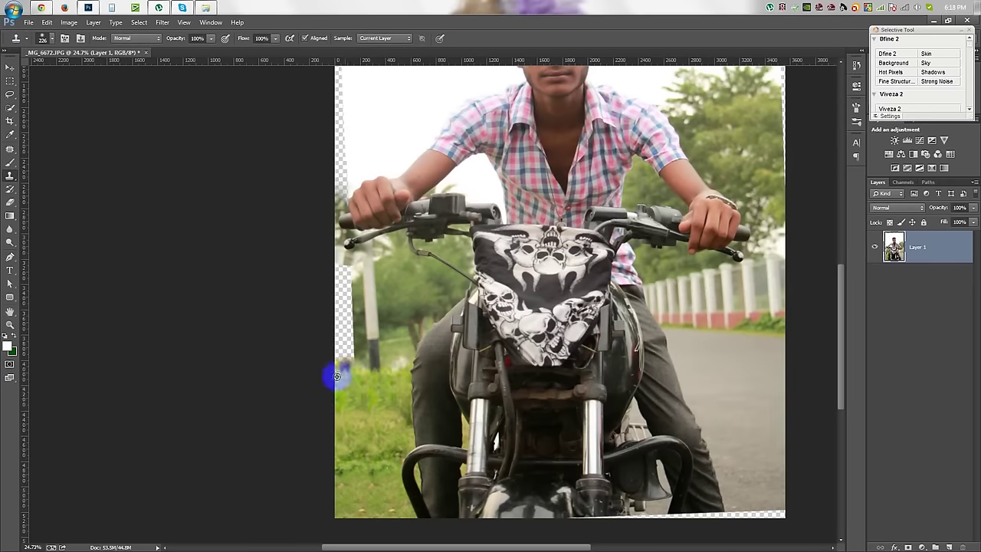
{"action": "scroll", "coordinate": [336, 376], "scroll_direction": "up", "scroll_amount": 4}
{"action": "mouse_move", "coordinate": [358, 371]}
{"action": "left_mouse_down"}
{"action": "mouse_move", "coordinate": [346, 346]}
{"action": "mouse_move", "coordinate": [358, 329]}
{"action": "mouse_move", "coordinate": [354, 292]}
{"action": "left_mouse_up"}
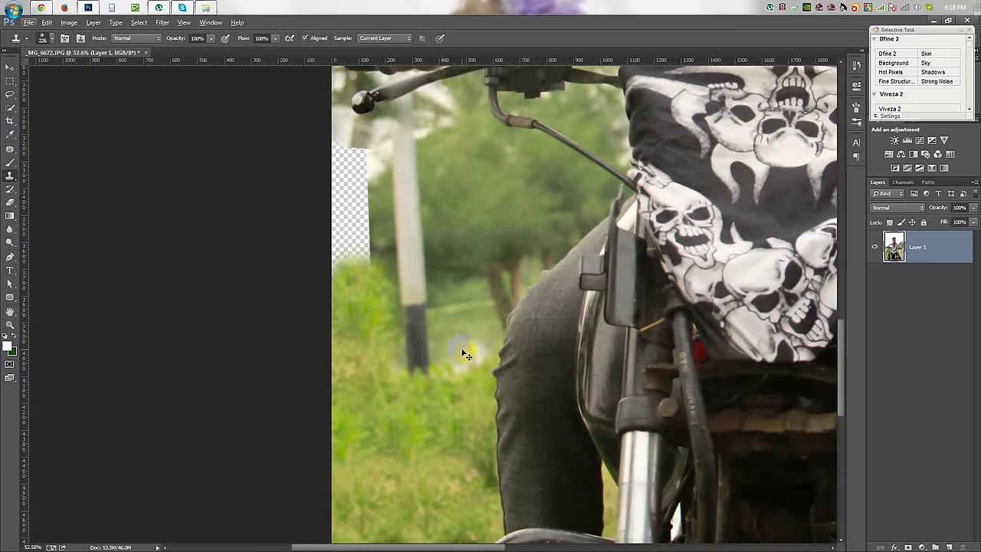
{"action": "key", "text": "ctrl+alt+z"}
{"action": "key", "text": "ctrl+alt+z"}
{"action": "key", "text": "ctrl+alt+z"}
Clone background and white sky over the transparent left and right edge gaps
{"action": "mouse_move", "coordinate": [350, 377]}
{"action": "left_mouse_down"}
{"action": "mouse_move", "coordinate": [361, 220]}
{"action": "mouse_move", "coordinate": [326, 146]}
{"action": "left_mouse_up"}
{"action": "mouse_move", "coordinate": [385, 249]}
{"action": "left_mouse_down"}
{"action": "mouse_move", "coordinate": [359, 263]}
{"action": "mouse_move", "coordinate": [475, 294]}
{"action": "left_mouse_up"}
{"action": "mouse_move", "coordinate": [483, 346]}
{"action": "left_mouse_down"}
{"action": "mouse_move", "coordinate": [493, 207]}
{"action": "mouse_move", "coordinate": [475, 175]}
{"action": "mouse_move", "coordinate": [483, 111]}
{"action": "mouse_move", "coordinate": [466, 119]}
{"action": "mouse_move", "coordinate": [201, 98]}
{"action": "mouse_move", "coordinate": [121, 109]}
{"action": "mouse_move", "coordinate": [122, 188]}
{"action": "left_mouse_up"}
{"action": "mouse_move", "coordinate": [113, 241]}
{"action": "left_mouse_down"}
{"action": "mouse_move", "coordinate": [116, 145]}
{"action": "mouse_move", "coordinate": [119, 372]}
{"action": "left_mouse_up"}
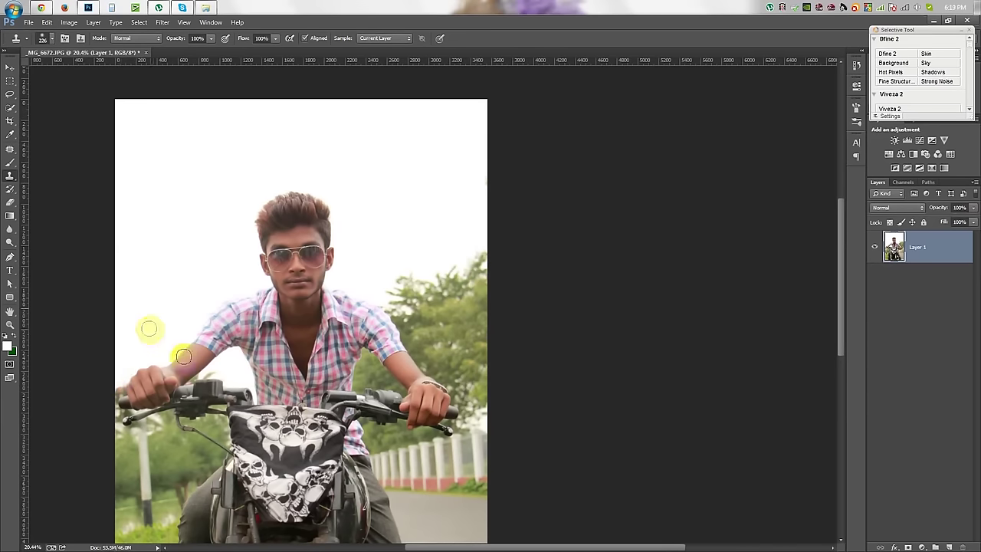
{"action": "scroll", "coordinate": [103, 414], "scroll_direction": "up", "scroll_amount": 5}
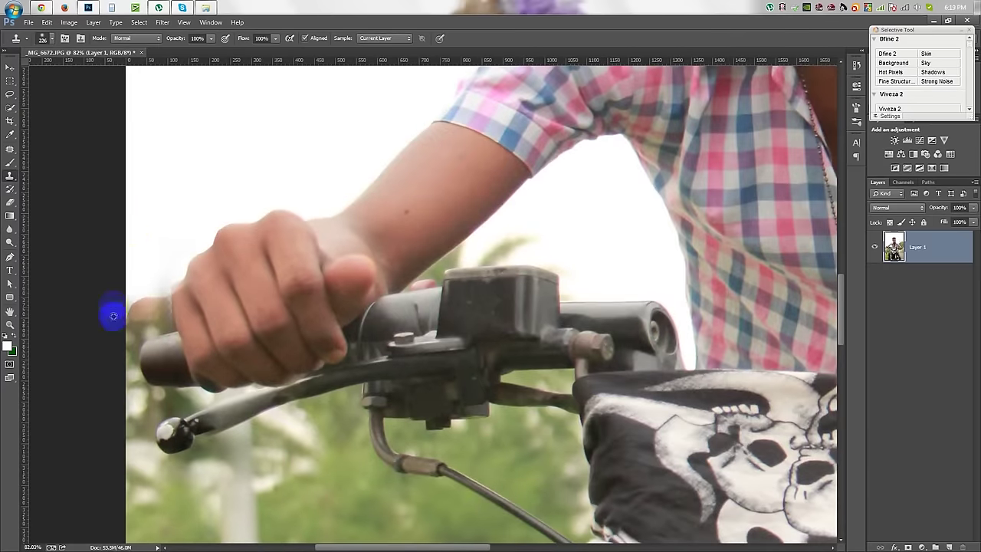
Adjust the clone brush and clone road over the transparent strip along the bottom edge
{"action": "right_click", "coordinate": [245, 214]}
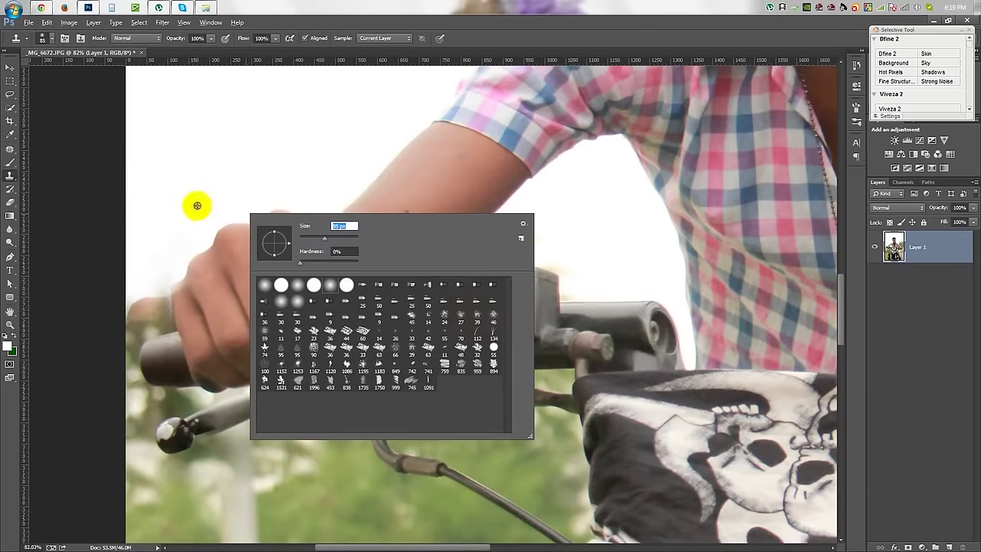
{"action": "left_click", "coordinate": [197, 207]}
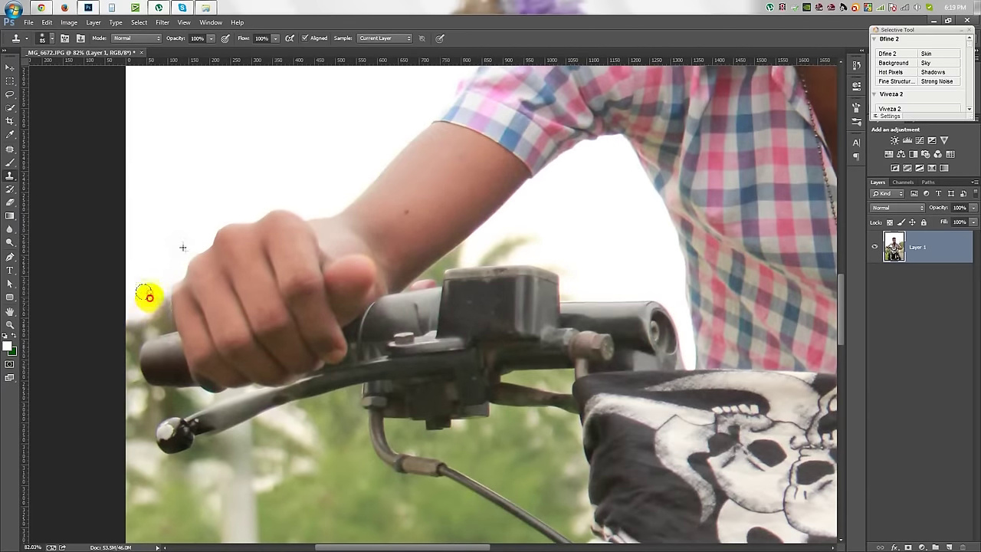
{"action": "scroll", "coordinate": [69, 262], "scroll_direction": "up", "scroll_amount": 3}
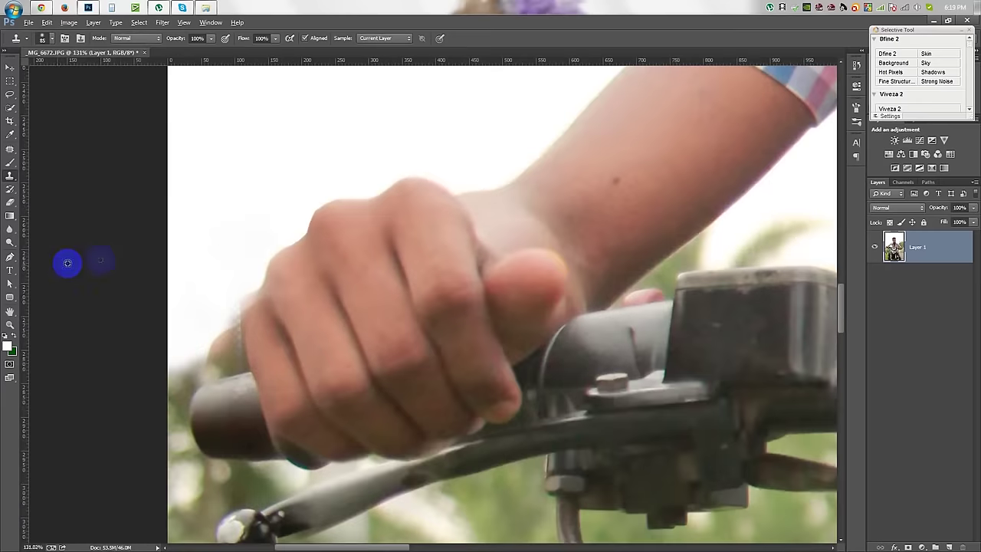
{"action": "scroll", "coordinate": [108, 264], "scroll_direction": "down", "scroll_amount": 2}
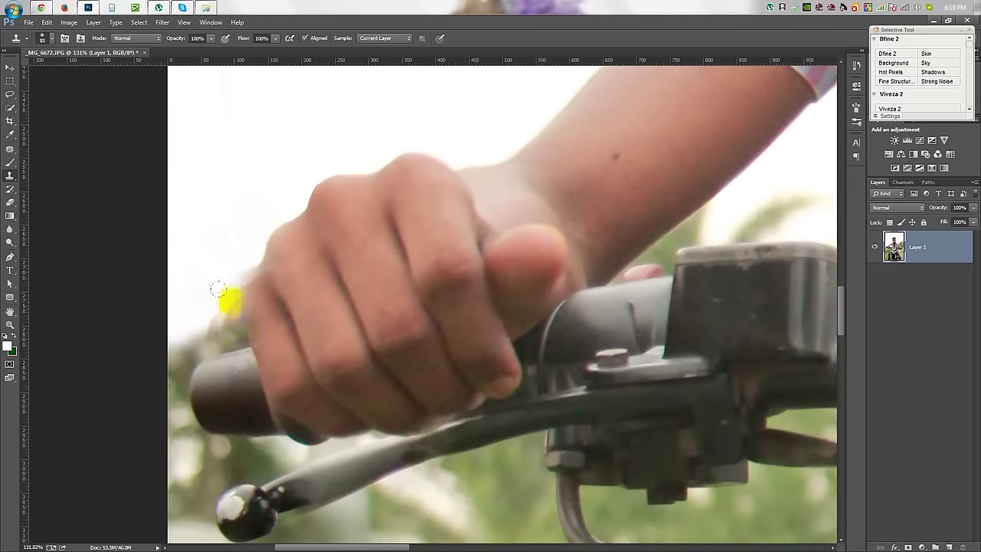
{"action": "scroll", "coordinate": [234, 304], "scroll_direction": "down", "scroll_amount": 4}
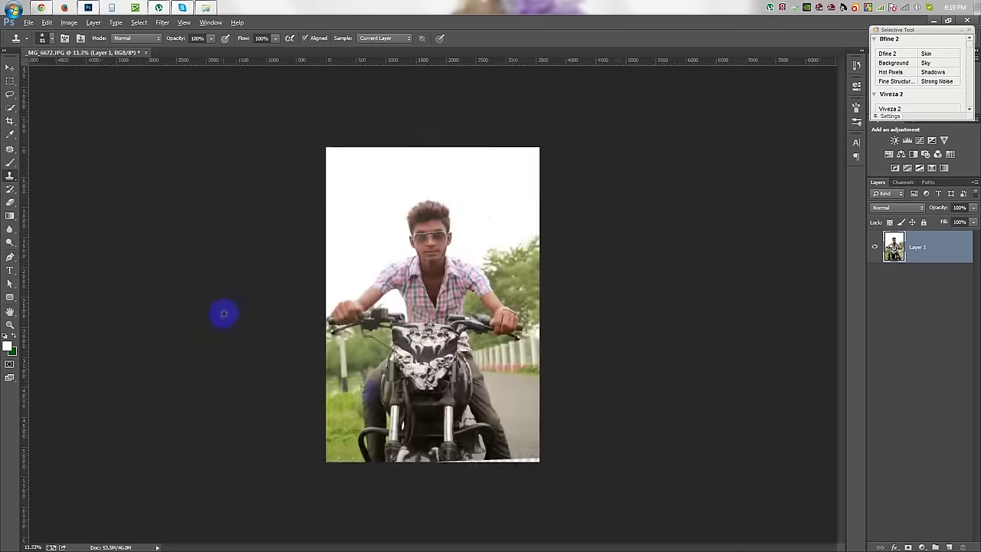
{"action": "scroll", "coordinate": [557, 488], "scroll_direction": "up", "scroll_amount": 3}
{"action": "left_click_drag", "start_coordinate": [558, 487], "coordinate": [516, 387]}
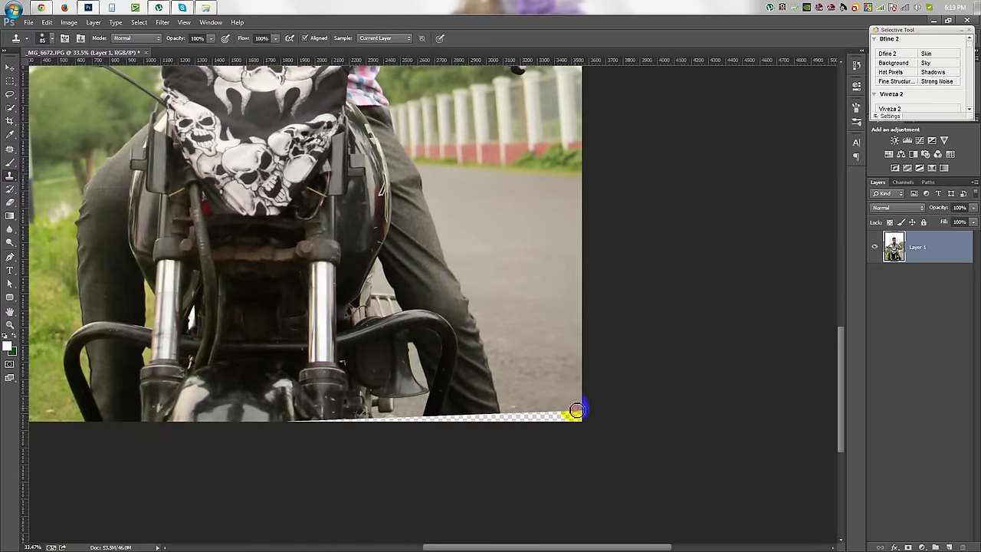
{"action": "mouse_move", "coordinate": [482, 416]}
{"action": "left_mouse_down"}
{"action": "mouse_move", "coordinate": [393, 424]}
{"action": "mouse_move", "coordinate": [519, 423]}
{"action": "left_mouse_up"}
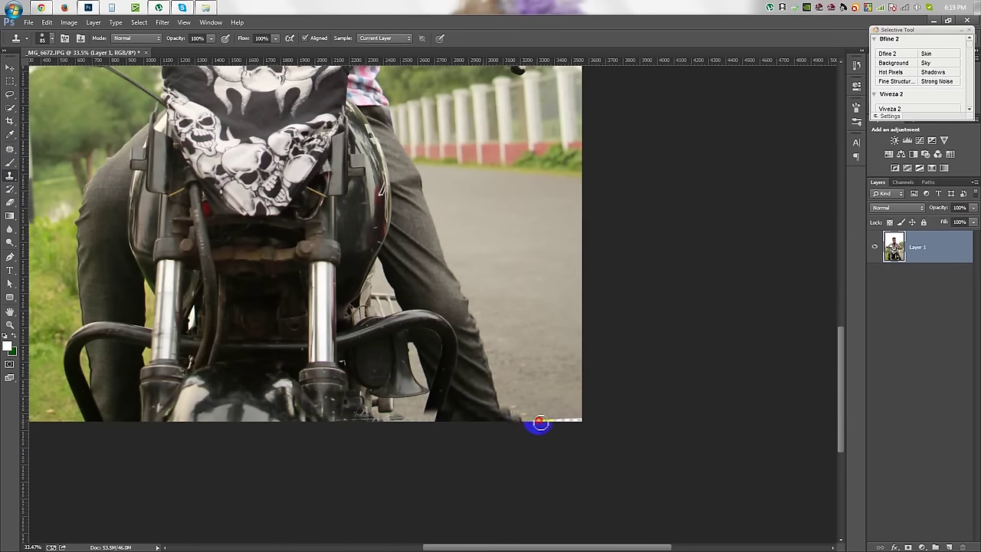
{"action": "key", "text": "ctrl+0"}
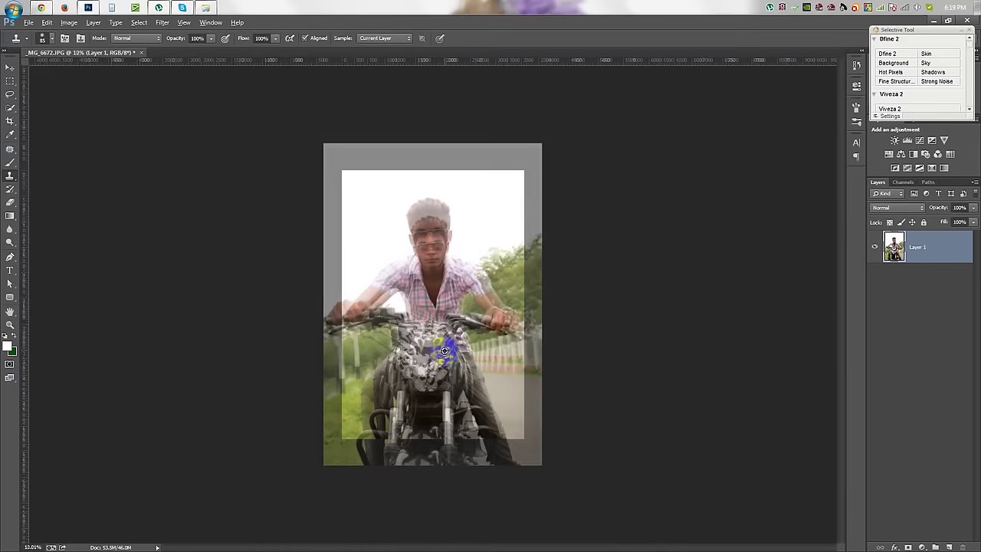
Crop the right side in to 3383 px to trim the ragged edges
{"action": "left_click", "coordinate": [11, 121]}
{"action": "left_click_drag", "start_coordinate": [575, 307], "coordinate": [559, 305]}
{"action": "left_click", "coordinate": [514, 40]}
{"action": "key", "text": "v"}
Apply Auto Contrast to the photo and open the Camera Raw Filter
{"action": "left_click", "coordinate": [69, 22]}
{"action": "left_click", "coordinate": [92, 75]}
{"action": "left_click", "coordinate": [162, 22]}
{"action": "left_click", "coordinate": [177, 82]}
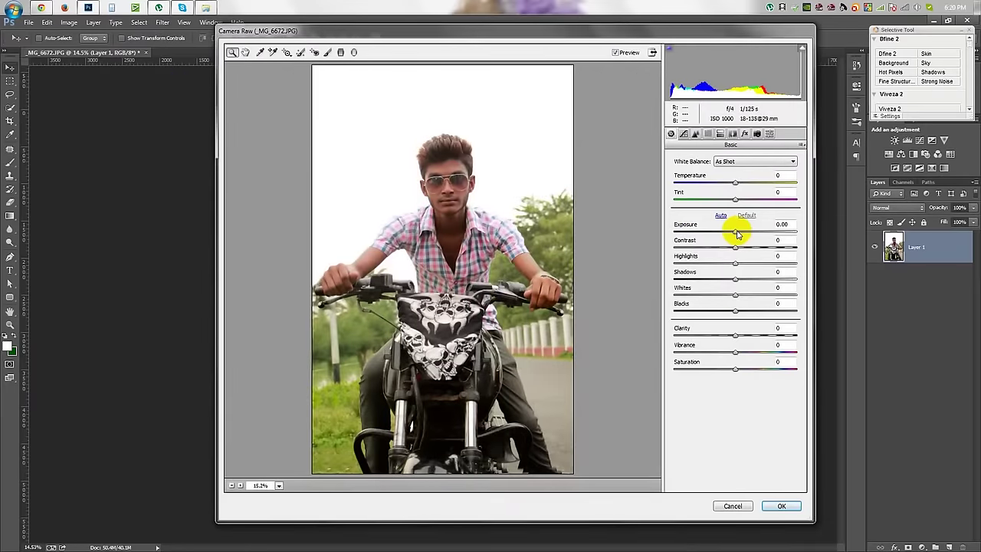
Apply Camera Raw with Exposure +0.25, Highlights -88, Shadows +73, Whites +40, Blacks +29
{"action": "left_click_drag", "start_coordinate": [736, 233], "coordinate": [745, 234]}
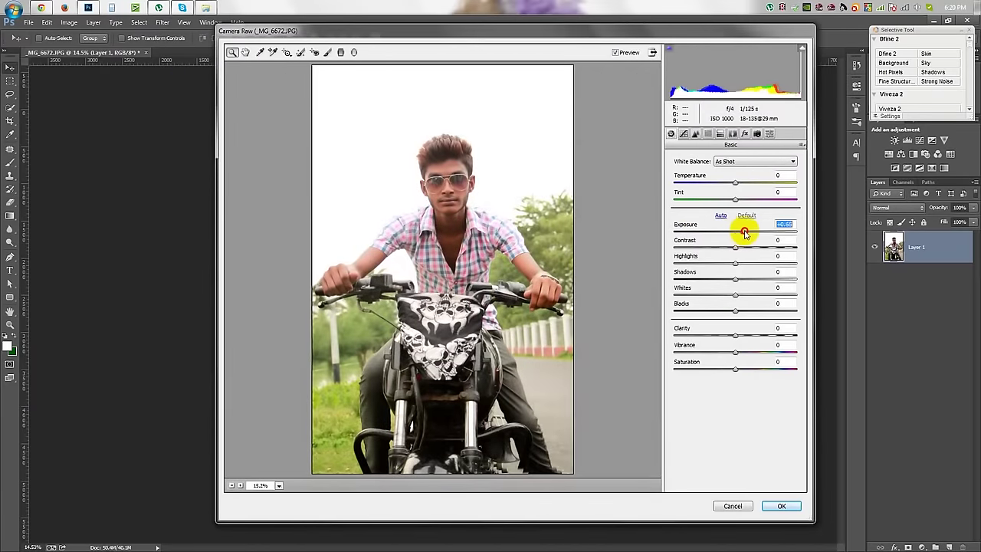
{"action": "mouse_move", "coordinate": [719, 266]}
{"action": "left_mouse_down"}
{"action": "mouse_move", "coordinate": [690, 262]}
{"action": "mouse_move", "coordinate": [786, 286]}
{"action": "mouse_move", "coordinate": [771, 300]}
{"action": "left_mouse_up"}
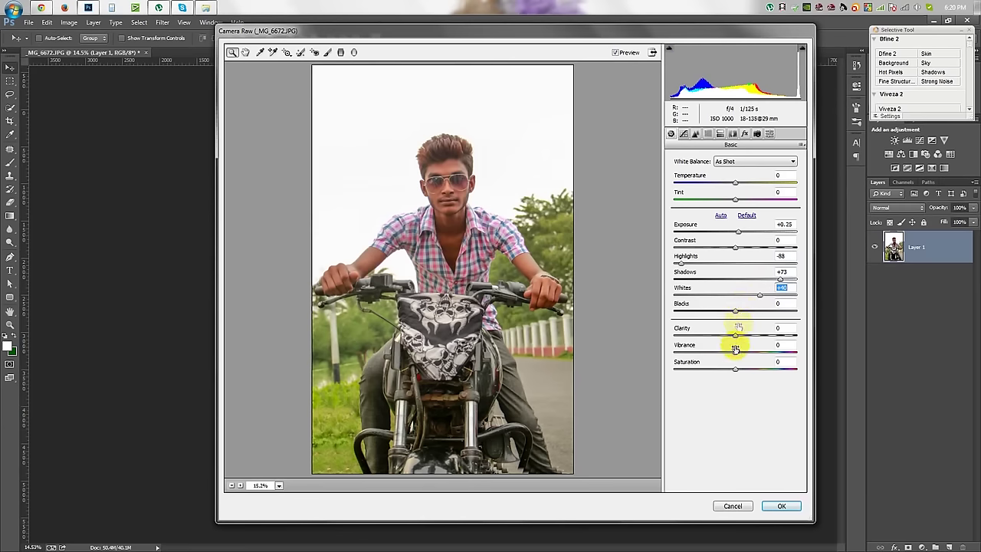
{"action": "left_click_drag", "start_coordinate": [726, 313], "coordinate": [761, 313]}
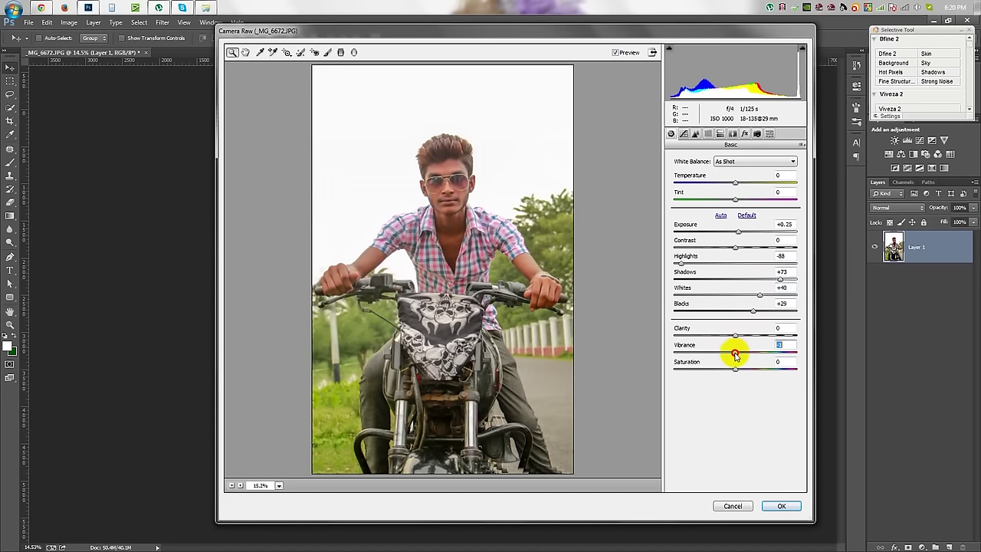
{"action": "left_click", "coordinate": [780, 508]}
{"action": "scroll", "coordinate": [361, 204], "scroll_direction": "up", "scroll_amount": 5}
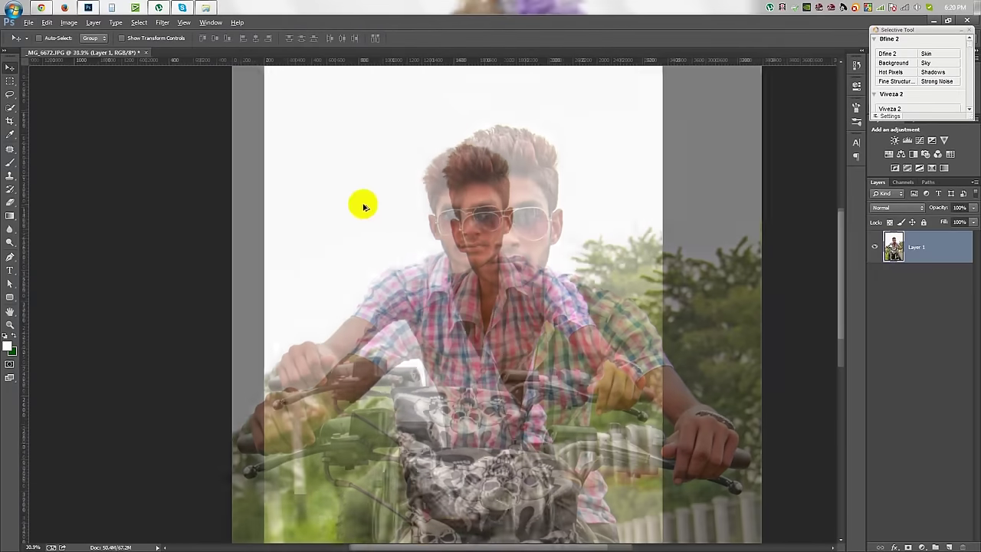
Select the white sky background with the colour-based selection tool
{"action": "scroll", "coordinate": [300, 259], "scroll_direction": "up", "scroll_amount": 1}
{"action": "scroll", "coordinate": [295, 268], "scroll_direction": "down", "scroll_amount": 3}
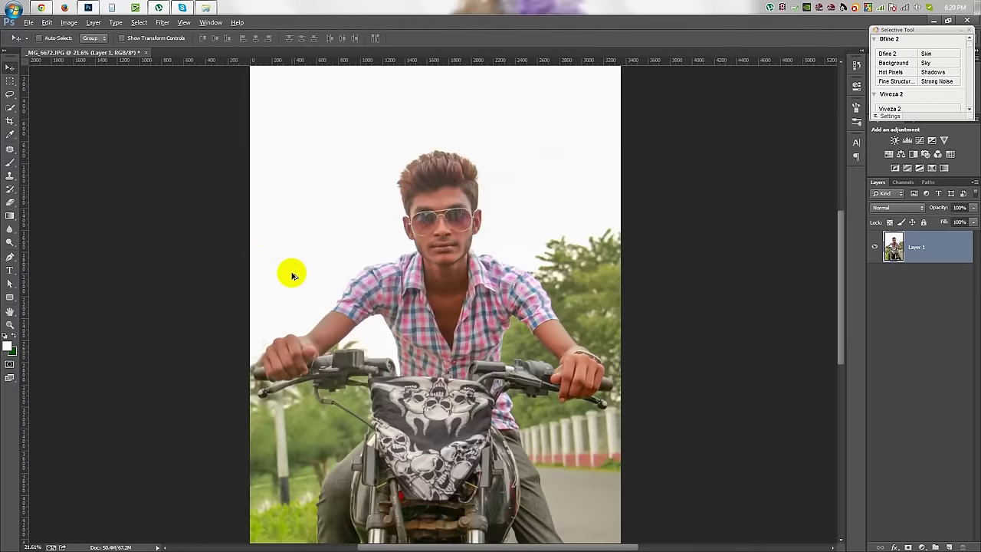
{"action": "scroll", "coordinate": [284, 264], "scroll_direction": "down", "scroll_amount": 2}
{"action": "scroll", "coordinate": [322, 230], "scroll_direction": "up", "scroll_amount": 1}
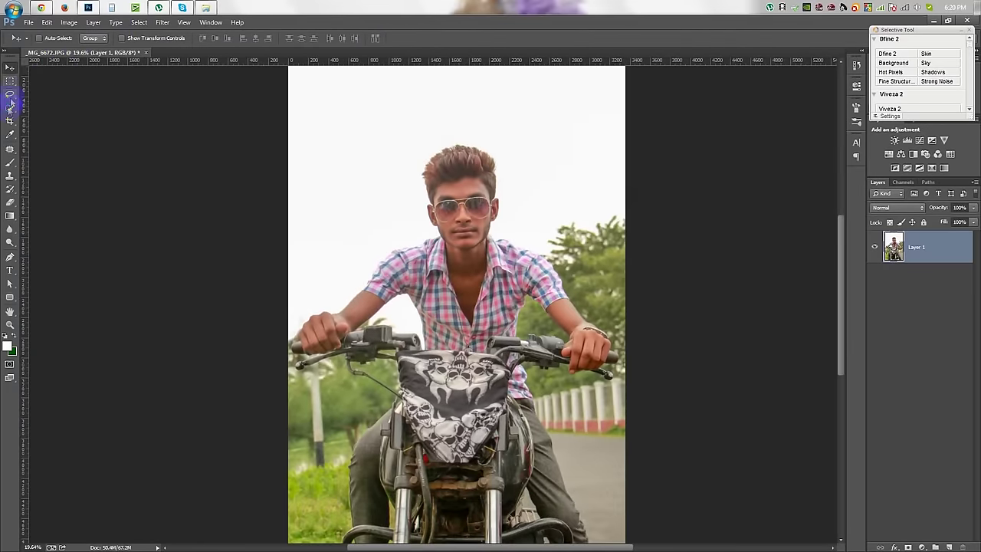
{"action": "right_click", "coordinate": [10, 107]}
{"action": "left_click", "coordinate": [61, 121]}
{"action": "left_click", "coordinate": [309, 146]}
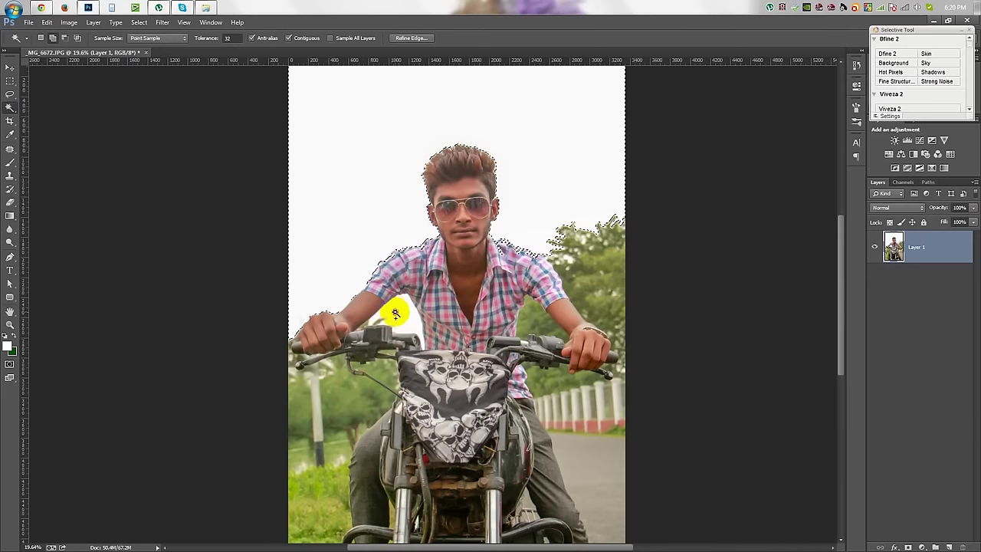
{"action": "left_click", "coordinate": [330, 344]}
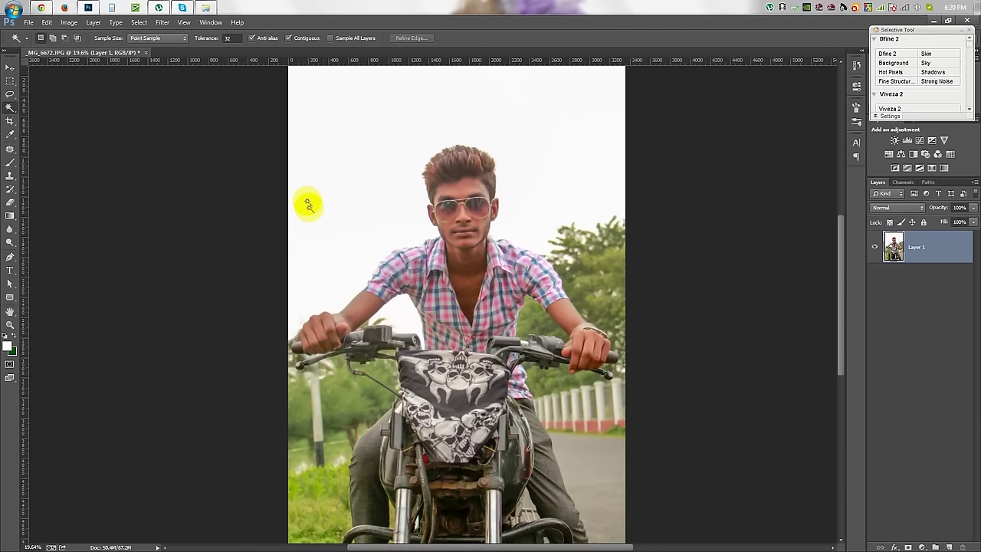
{"action": "left_click", "coordinate": [396, 309]}
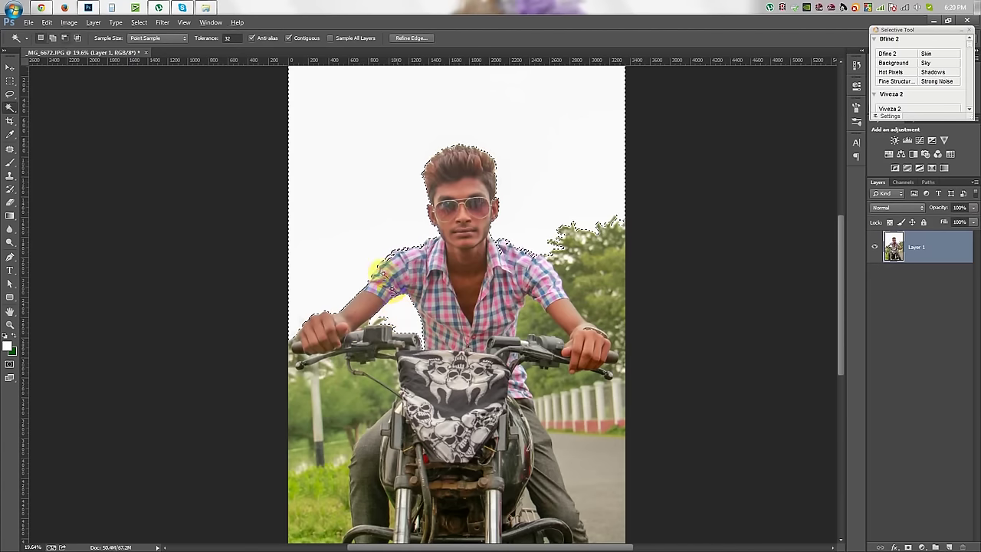
{"action": "scroll", "coordinate": [412, 235], "scroll_direction": "up", "scroll_amount": 2}
{"action": "scroll", "coordinate": [413, 235], "scroll_direction": "up", "scroll_amount": 4}
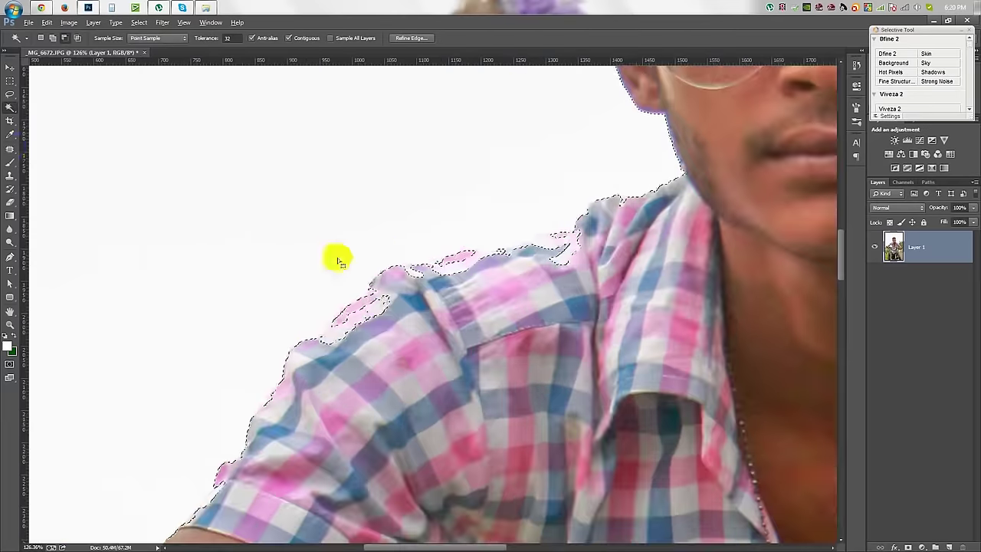
Refine the selection with the Lasso along the sleeve edge
{"action": "left_click", "coordinate": [10, 94]}
{"action": "scroll", "coordinate": [210, 300], "scroll_direction": "down", "scroll_amount": 1}
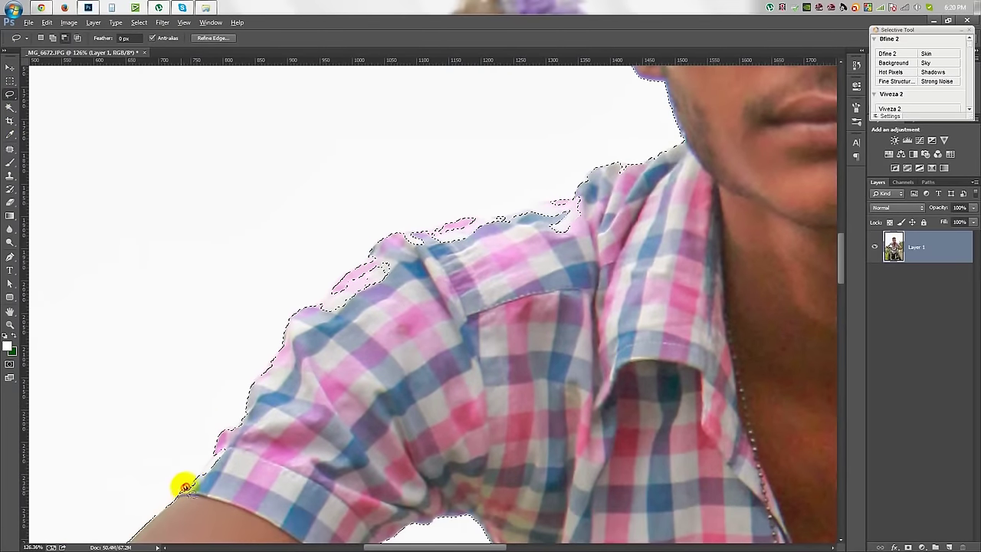
{"action": "left_click_drag", "start_coordinate": [219, 449], "coordinate": [242, 414]}
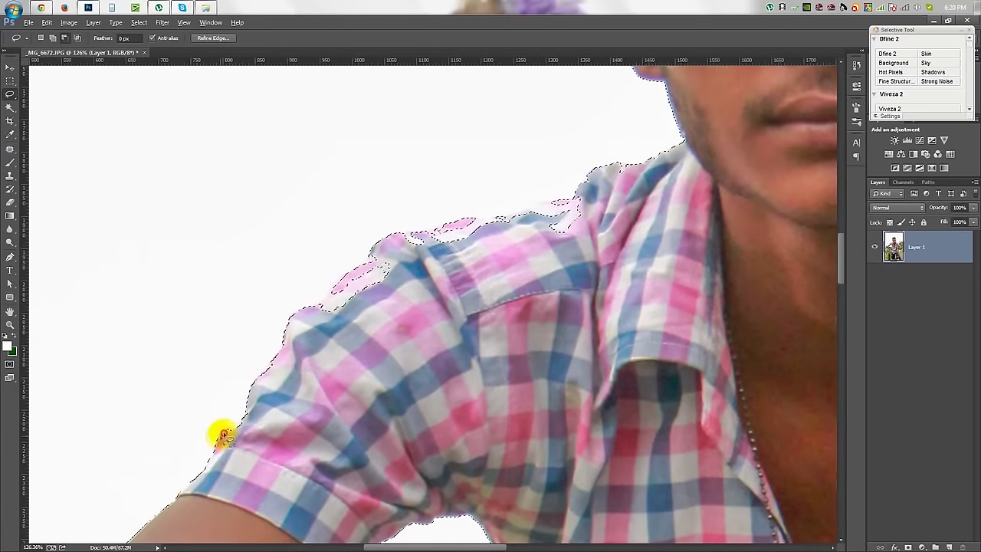
{"action": "left_click_drag", "start_coordinate": [282, 349], "coordinate": [321, 299]}
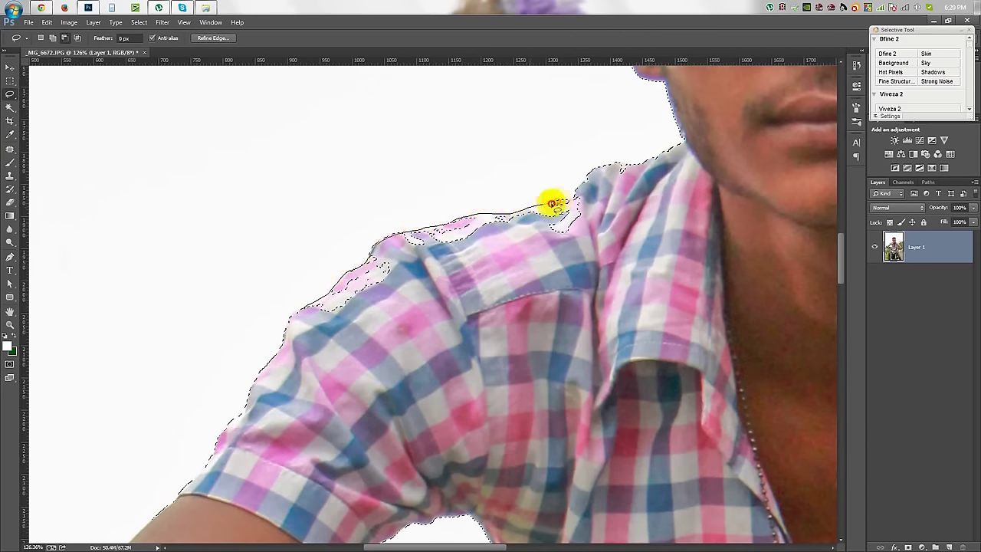
{"action": "scroll", "coordinate": [719, 222], "scroll_direction": "up", "scroll_amount": 3}
{"action": "left_click_drag", "start_coordinate": [591, 225], "coordinate": [581, 232]}
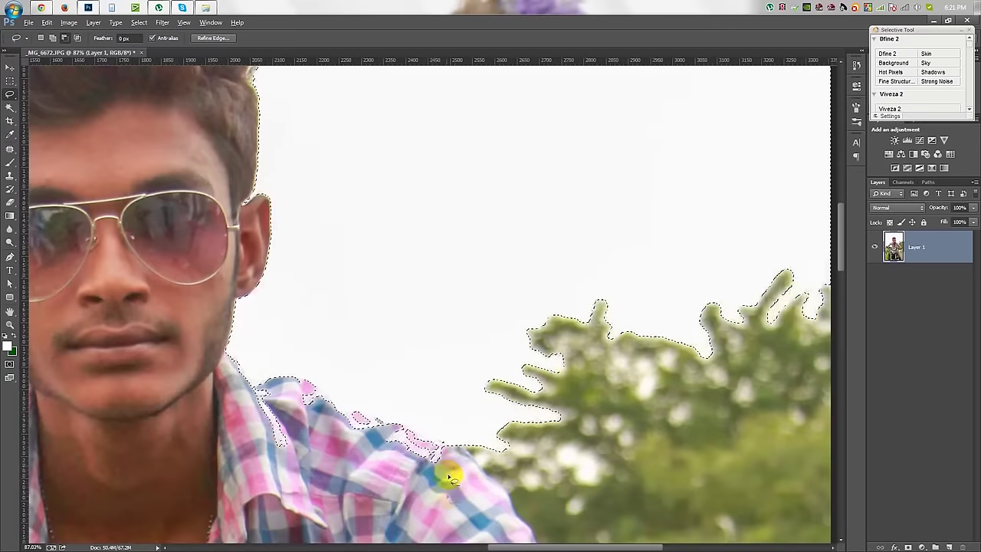
Add the shoulder outline to the selection and mask out the unselected sky
{"action": "left_click", "coordinate": [449, 449]}
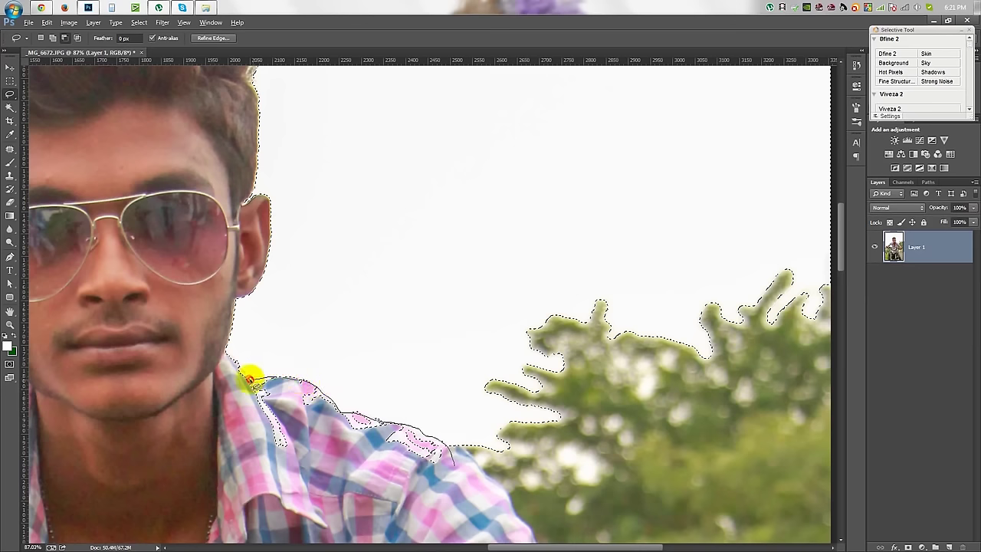
{"action": "left_click_drag", "start_coordinate": [429, 491], "coordinate": [460, 478]}
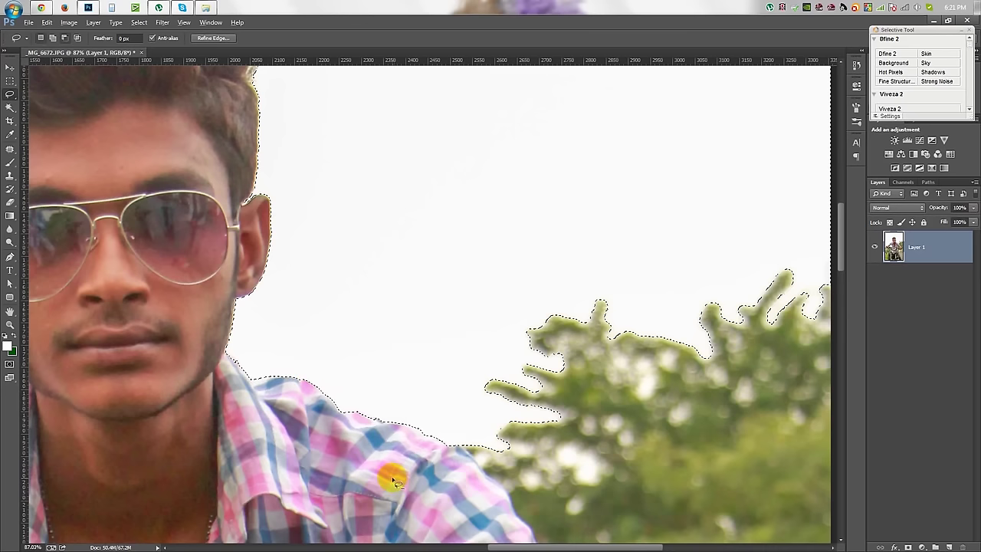
{"action": "scroll", "coordinate": [390, 473], "scroll_direction": "down", "scroll_amount": 2}
{"action": "scroll", "coordinate": [366, 504], "scroll_direction": "down", "scroll_amount": 3}
{"action": "scroll", "coordinate": [361, 475], "scroll_direction": "up", "scroll_amount": 2}
{"action": "scroll", "coordinate": [353, 422], "scroll_direction": "up", "scroll_amount": 2}
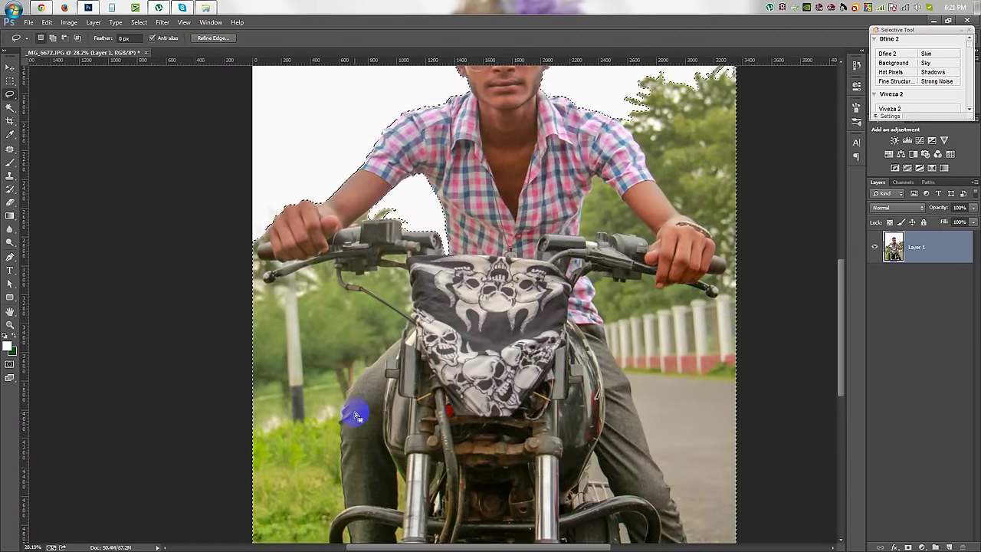
{"action": "scroll", "coordinate": [368, 414], "scroll_direction": "down", "scroll_amount": 2}
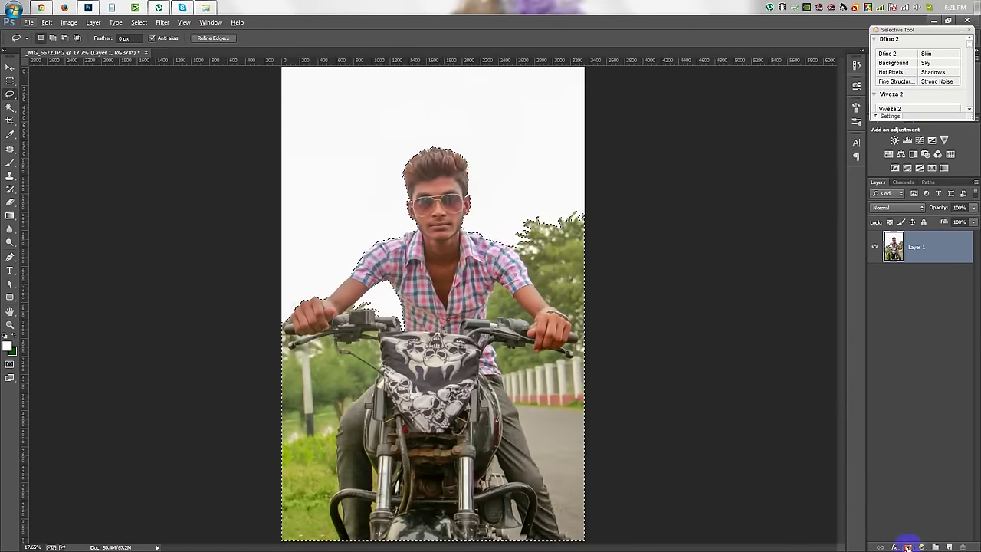
{"action": "left_click", "coordinate": [907, 547]}
Open Refine Mask for the layer mask and preview the cutout On Black
{"action": "scroll", "coordinate": [499, 197], "scroll_direction": "up", "scroll_amount": 3}
{"action": "scroll", "coordinate": [456, 351], "scroll_direction": "up", "scroll_amount": 2}
{"action": "scroll", "coordinate": [455, 213], "scroll_direction": "up", "scroll_amount": 2}
{"action": "right_click", "coordinate": [920, 247]}
{"action": "left_click", "coordinate": [891, 338]}
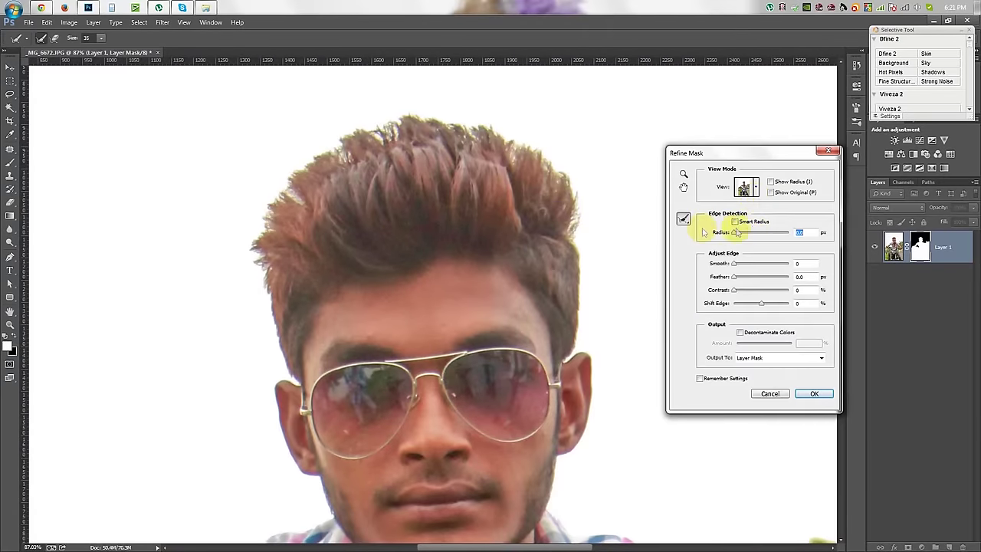
{"action": "left_click", "coordinate": [755, 192]}
{"action": "left_click", "coordinate": [723, 252]}
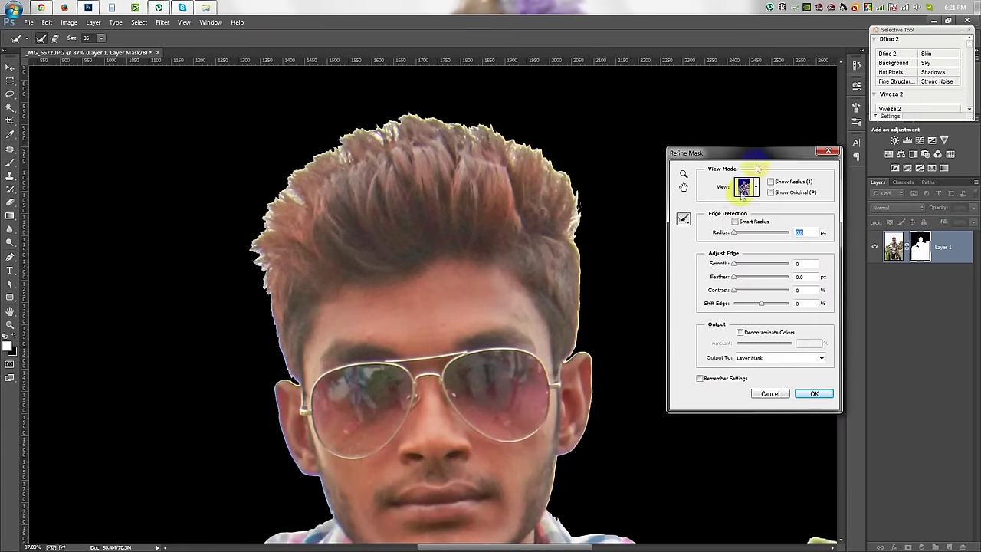
Refine the mask edges over the hair, jaw, trees and left hand, then apply
{"action": "mouse_move", "coordinate": [271, 361]}
{"action": "left_mouse_down"}
{"action": "mouse_move", "coordinate": [337, 144]}
{"action": "mouse_move", "coordinate": [484, 136]}
{"action": "mouse_move", "coordinate": [588, 225]}
{"action": "mouse_move", "coordinate": [583, 335]}
{"action": "mouse_move", "coordinate": [549, 339]}
{"action": "left_mouse_up"}
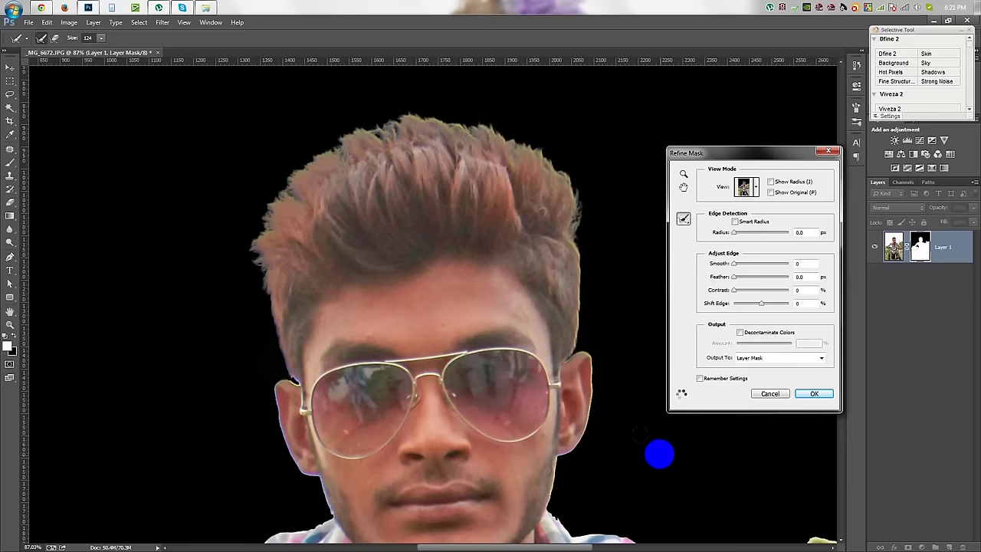
{"action": "left_click", "coordinate": [291, 448]}
{"action": "left_click", "coordinate": [569, 460]}
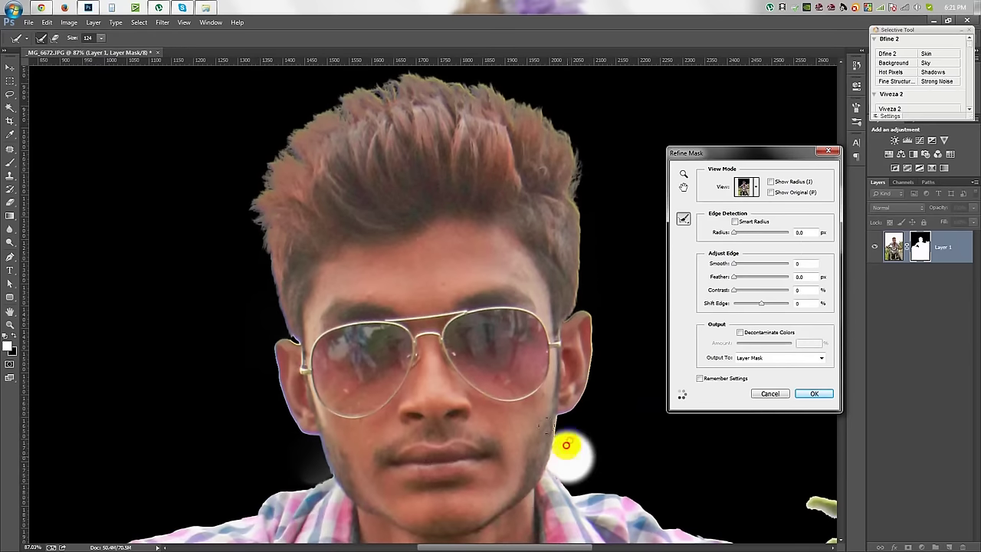
{"action": "mouse_move", "coordinate": [618, 344]}
{"action": "left_mouse_down"}
{"action": "mouse_move", "coordinate": [582, 383]}
{"action": "mouse_move", "coordinate": [524, 243]}
{"action": "left_mouse_up"}
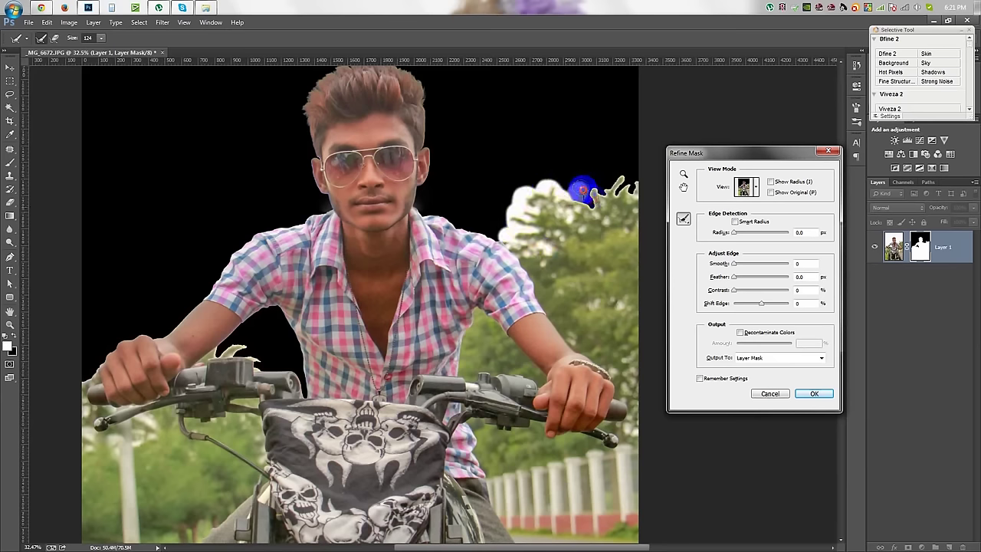
{"action": "left_click_drag", "start_coordinate": [624, 227], "coordinate": [572, 263]}
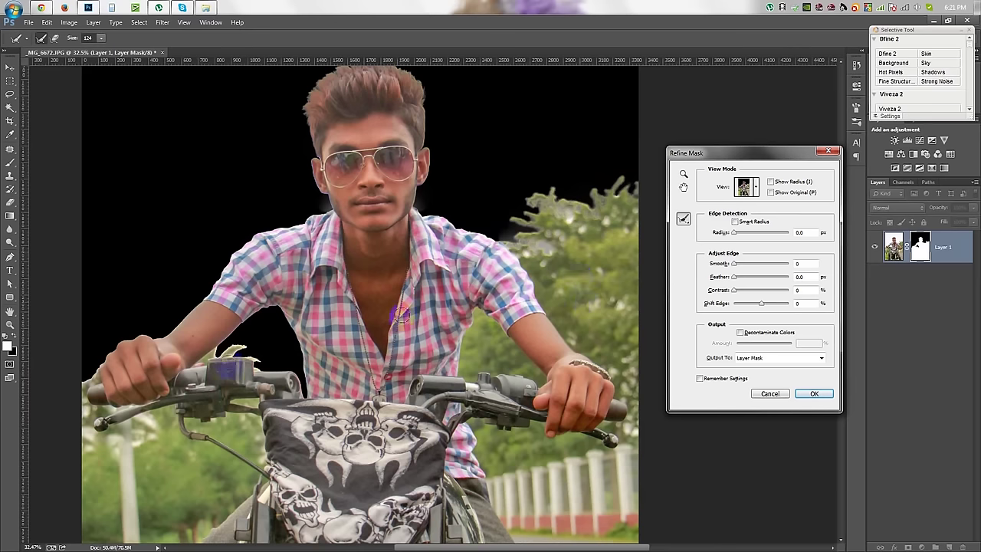
{"action": "left_click_drag", "start_coordinate": [232, 349], "coordinate": [78, 391]}
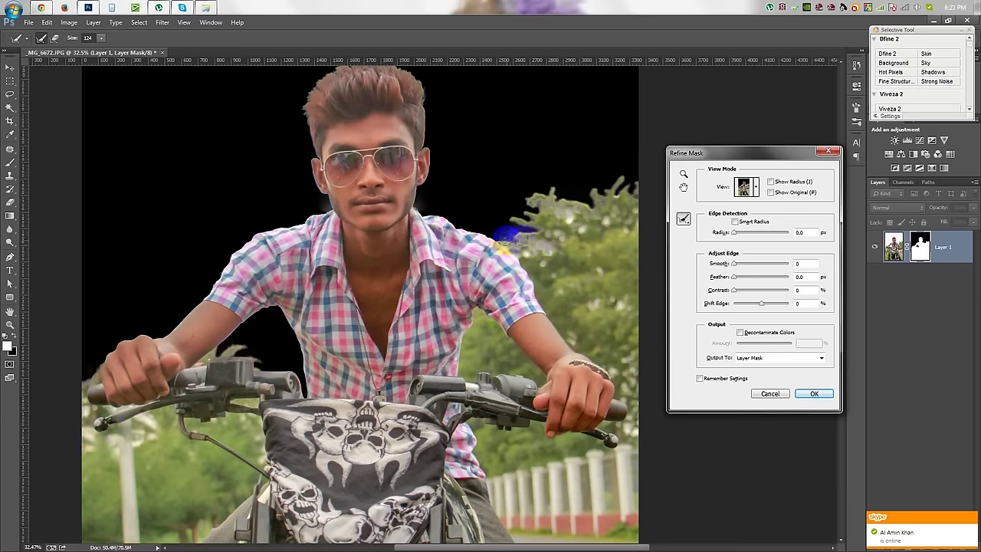
{"action": "key", "text": "Return"}
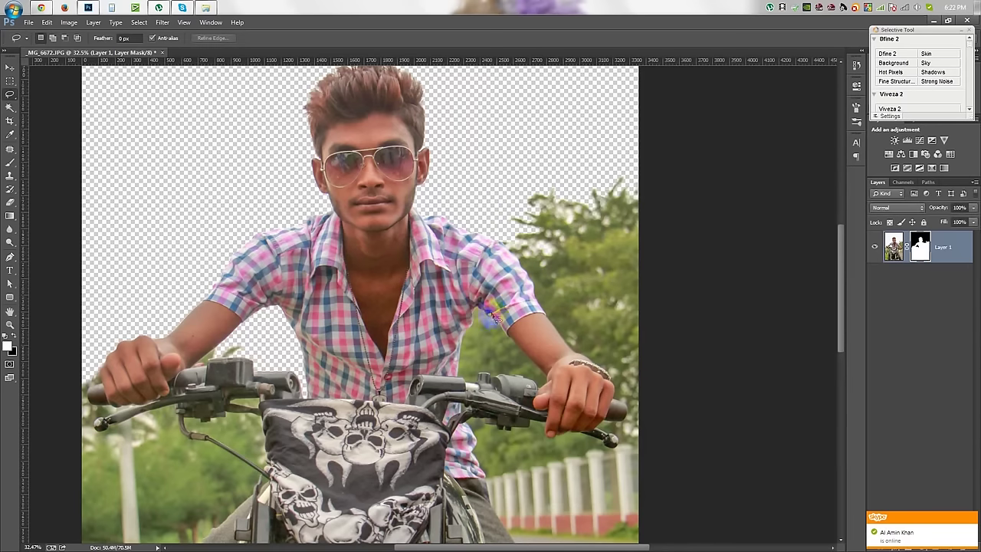
{"action": "key", "text": "ctrl+minus"}
{"action": "key", "text": "ctrl+minus"}
{"action": "left_click", "coordinate": [14, 9]}
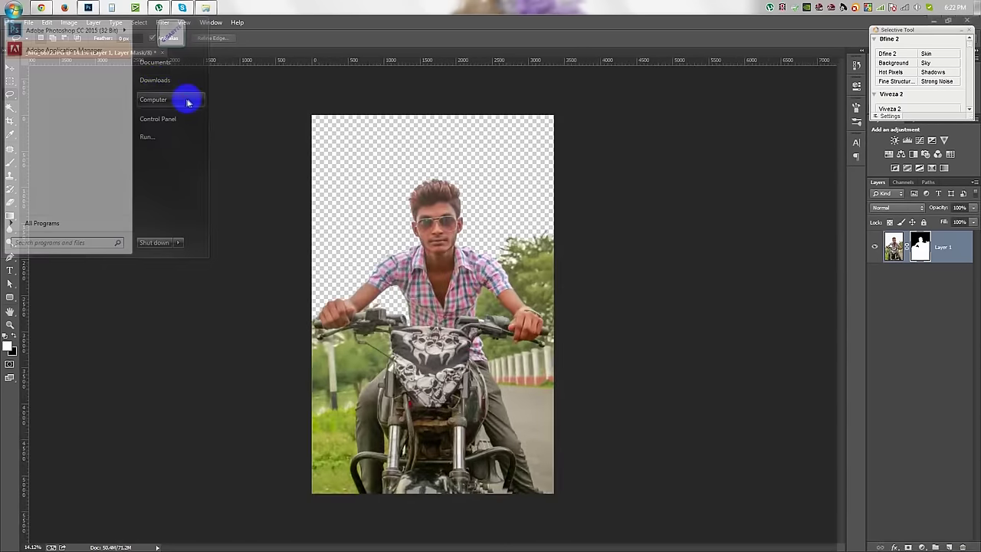
Browse Windows Explorer to Computer > WORK (E:) > HELP FILE > Cloud Assets
{"action": "left_click", "coordinate": [187, 99]}
{"action": "double_click", "coordinate": [374, 94]}
{"action": "double_click", "coordinate": [336, 91]}
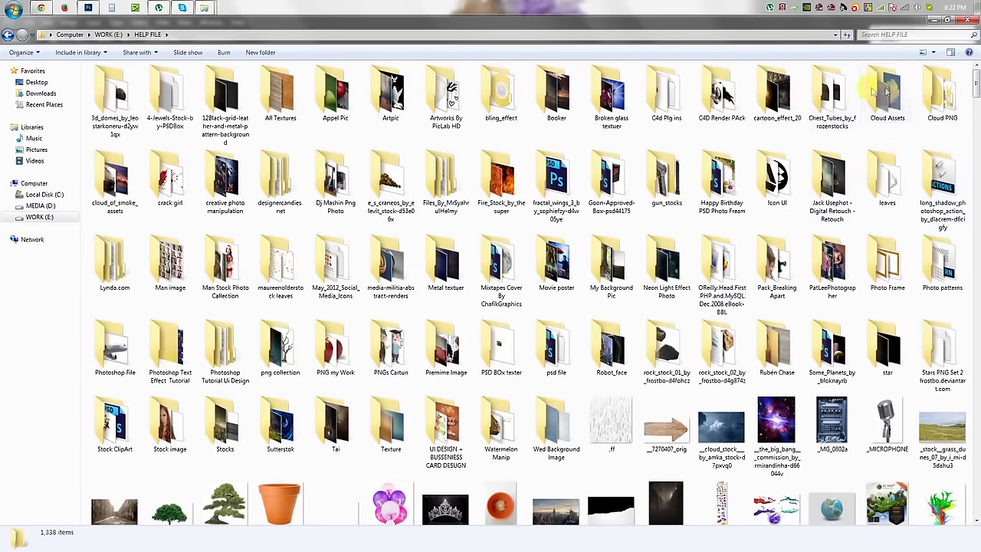
{"action": "double_click", "coordinate": [874, 92]}
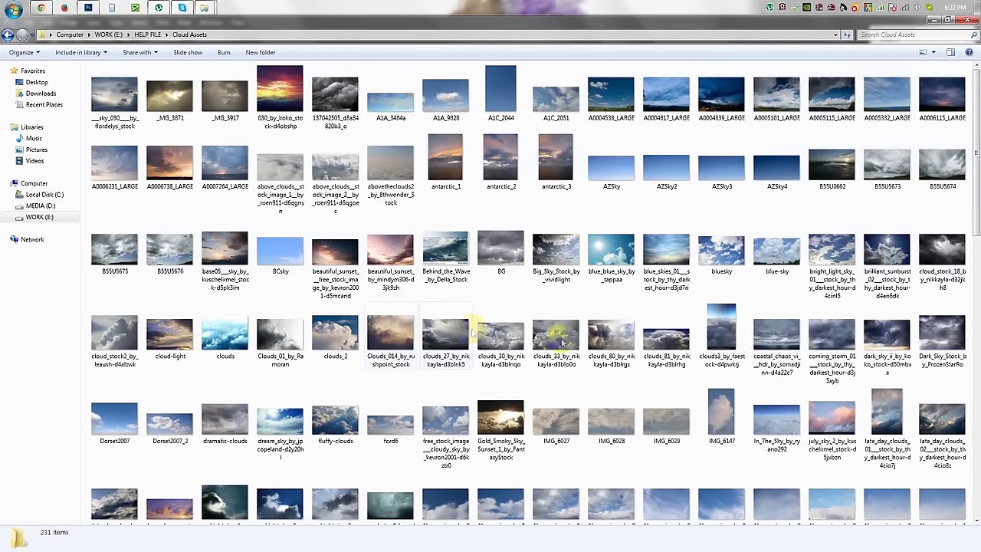
Drag the july_sky_2 photo into Photoshop, enlarge it over the upper canvas, and move it below the rider
{"action": "left_click_drag", "start_coordinate": [666, 253], "coordinate": [657, 341]}
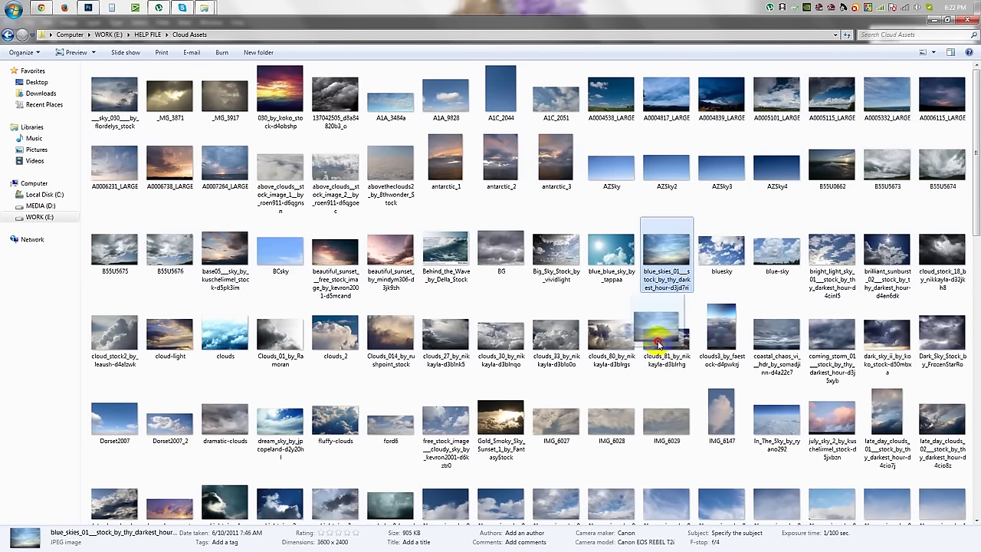
{"action": "mouse_move", "coordinate": [657, 341]}
{"action": "left_mouse_down"}
{"action": "mouse_move", "coordinate": [398, 241]}
{"action": "mouse_move", "coordinate": [408, 240]}
{"action": "left_mouse_up"}
{"action": "mouse_move", "coordinate": [468, 284]}
{"action": "left_mouse_down"}
{"action": "mouse_move", "coordinate": [607, 202]}
{"action": "mouse_move", "coordinate": [600, 110]}
{"action": "left_mouse_up"}
{"action": "left_click", "coordinate": [513, 38]}
{"action": "left_click_drag", "start_coordinate": [932, 244], "coordinate": [933, 349]}
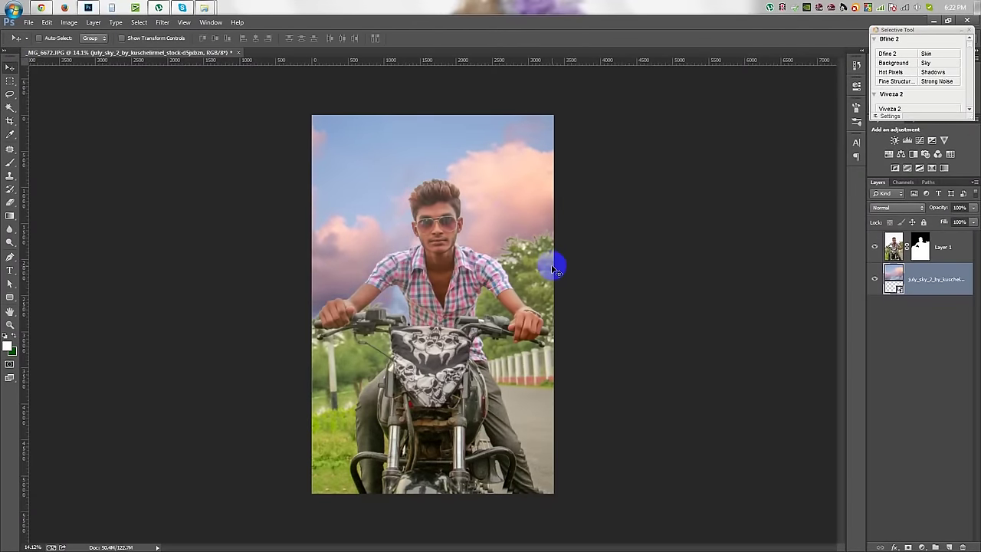
Enlarge the sky, flip it horizontally and tilt it about -0.9 degrees
{"action": "key", "text": "ctrl+t"}
{"action": "mouse_move", "coordinate": [594, 340]}
{"action": "left_mouse_down"}
{"action": "mouse_move", "coordinate": [664, 376]}
{"action": "mouse_move", "coordinate": [525, 210]}
{"action": "mouse_move", "coordinate": [500, 261]}
{"action": "left_mouse_up"}
{"action": "right_click", "coordinate": [500, 260]}
{"action": "left_click", "coordinate": [537, 398]}
{"action": "mouse_move", "coordinate": [664, 329]}
{"action": "left_mouse_down"}
{"action": "mouse_move", "coordinate": [668, 313]}
{"action": "mouse_move", "coordinate": [657, 335]}
{"action": "left_mouse_up"}
{"action": "left_click_drag", "start_coordinate": [546, 293], "coordinate": [561, 295]}
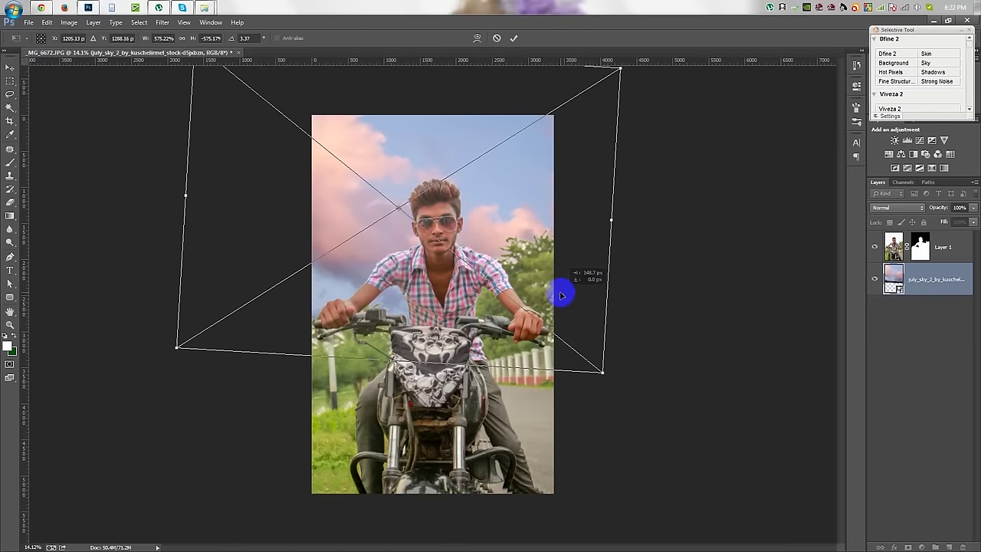
{"action": "left_click", "coordinate": [516, 38]}
Rasterize the sky layer and use Camera Raw to lower highlights and lift shadows to +100
{"action": "right_click", "coordinate": [958, 280]}
{"action": "left_click", "coordinate": [864, 281]}
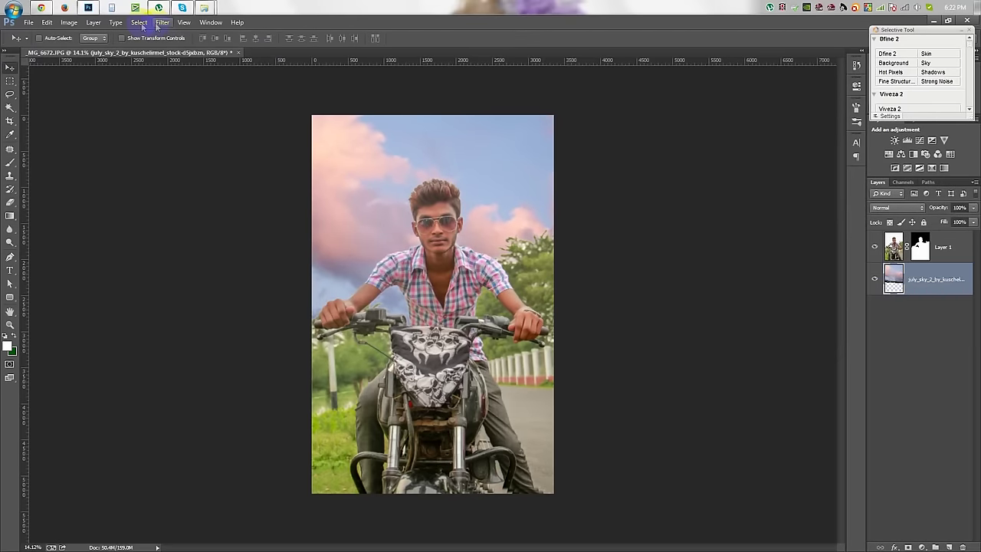
{"action": "left_click", "coordinate": [162, 22]}
{"action": "left_click", "coordinate": [179, 83]}
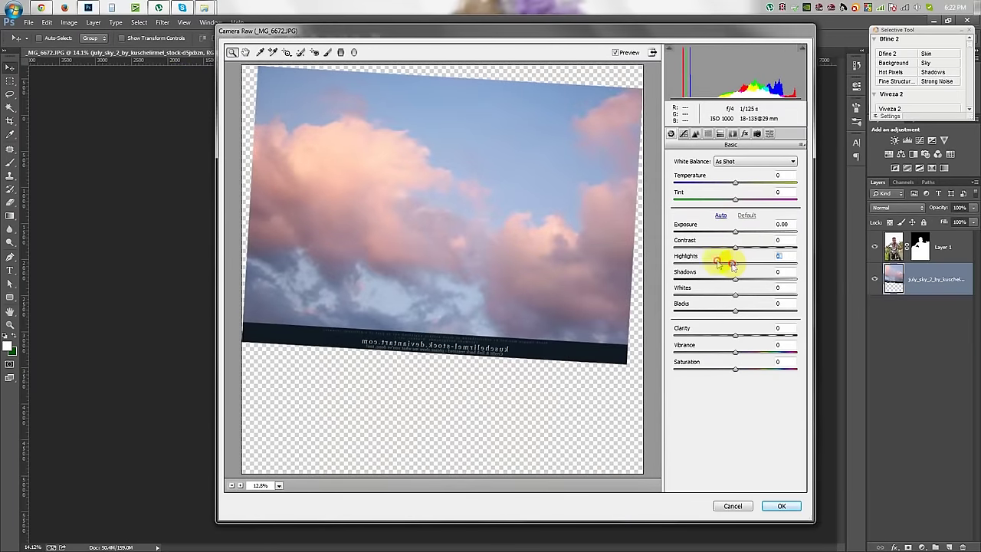
{"action": "left_click_drag", "start_coordinate": [733, 265], "coordinate": [685, 261]}
{"action": "mouse_move", "coordinate": [738, 280]}
{"action": "left_mouse_down"}
{"action": "mouse_move", "coordinate": [791, 299]}
{"action": "mouse_move", "coordinate": [778, 295]}
{"action": "left_mouse_up"}
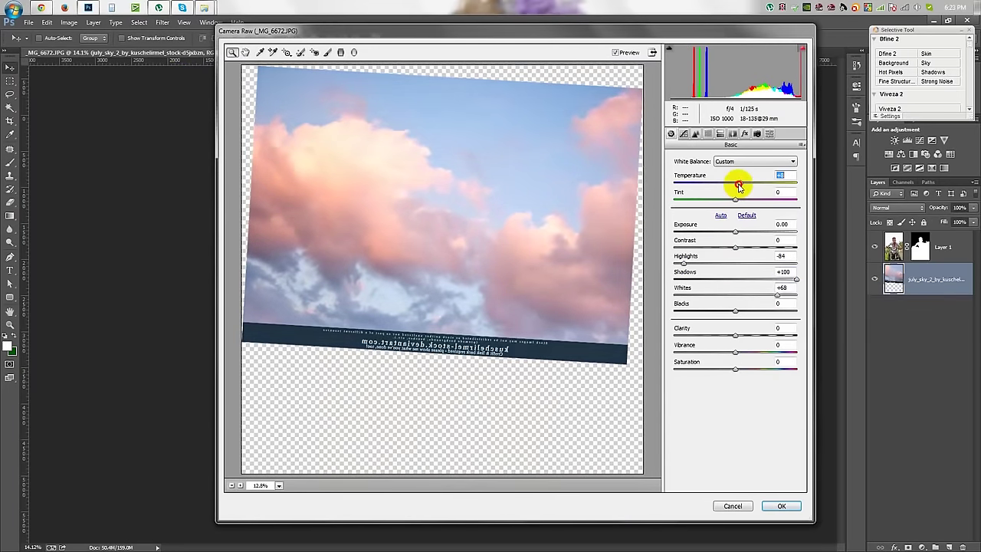
{"action": "left_click", "coordinate": [781, 506]}
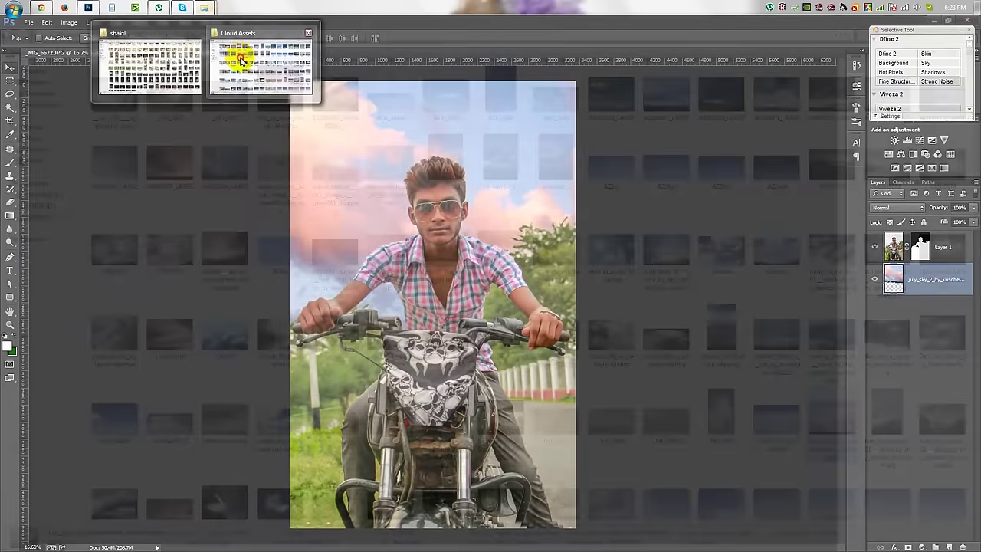
Drag the Diwali2010-RSI_19_1 glow image from the HELP FILE folder into the document
{"action": "mouse_move", "coordinate": [112, 7]}
{"action": "left_click", "coordinate": [230, 59]}
{"action": "left_click", "coordinate": [7, 35]}
{"action": "scroll", "coordinate": [537, 253], "scroll_direction": "down", "scroll_amount": 10}
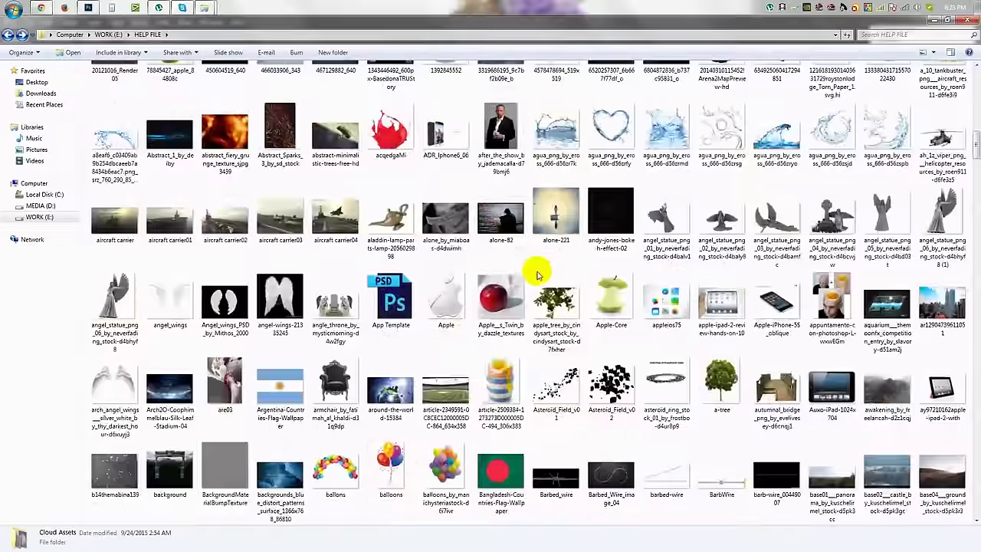
{"action": "scroll", "coordinate": [537, 268], "scroll_direction": "down", "scroll_amount": 10}
{"action": "scroll", "coordinate": [537, 272], "scroll_direction": "down", "scroll_amount": 10}
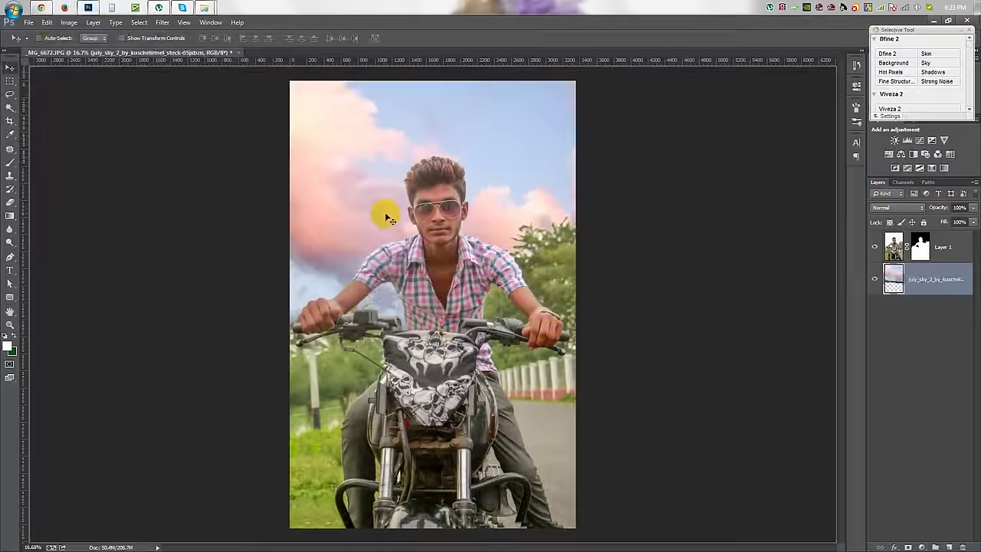
{"action": "left_click_drag", "start_coordinate": [560, 228], "coordinate": [430, 245]}
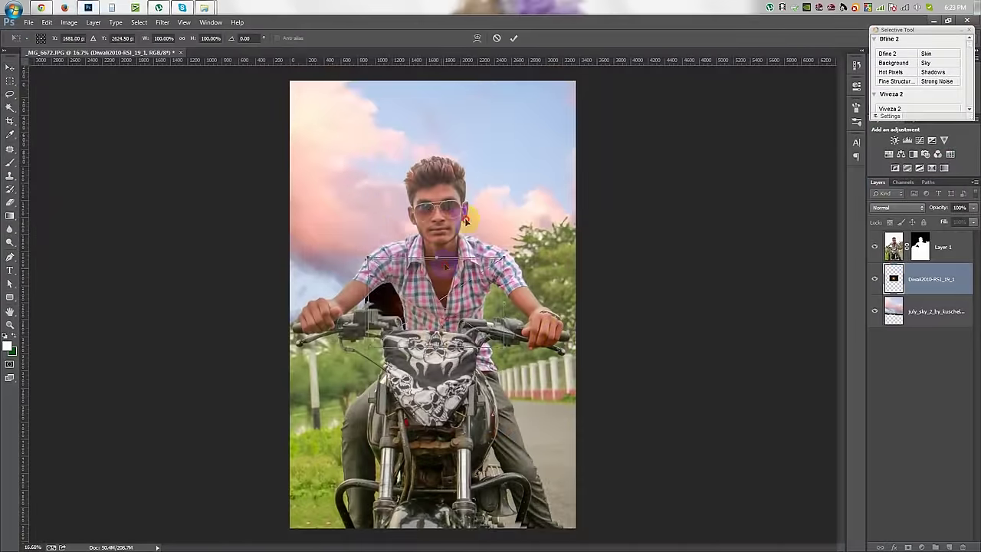
Scale and rotate the glow, set it to Screen blend mode, and apply a 36-pixel Gaussian blur
{"action": "mouse_move", "coordinate": [499, 218]}
{"action": "left_mouse_down"}
{"action": "mouse_move", "coordinate": [555, 128]}
{"action": "mouse_move", "coordinate": [506, 183]}
{"action": "mouse_move", "coordinate": [580, 262]}
{"action": "mouse_move", "coordinate": [729, 307]}
{"action": "mouse_move", "coordinate": [587, 241]}
{"action": "mouse_move", "coordinate": [552, 246]}
{"action": "left_mouse_up"}
{"action": "key", "text": "Return"}
{"action": "left_click", "coordinate": [898, 208]}
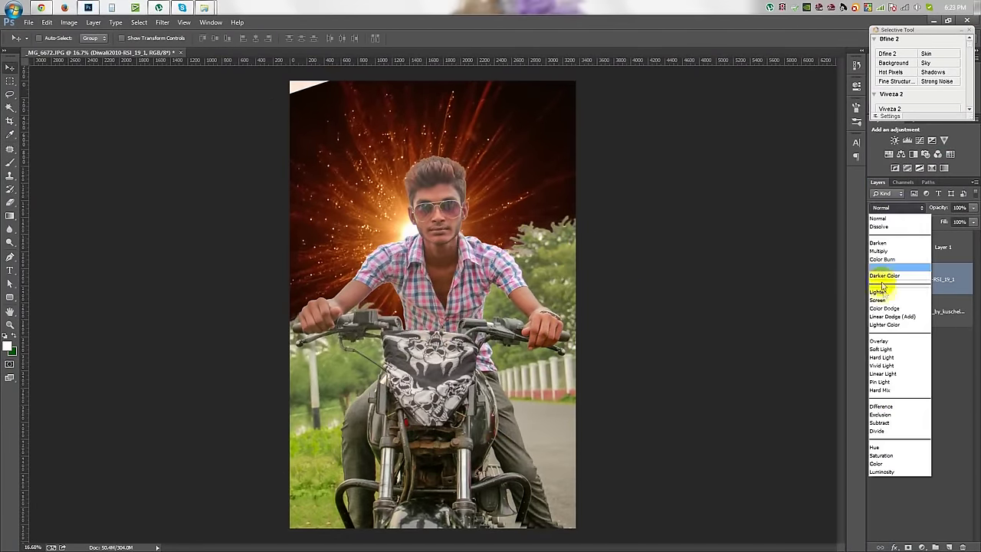
{"action": "left_click", "coordinate": [886, 298]}
{"action": "left_click", "coordinate": [162, 22]}
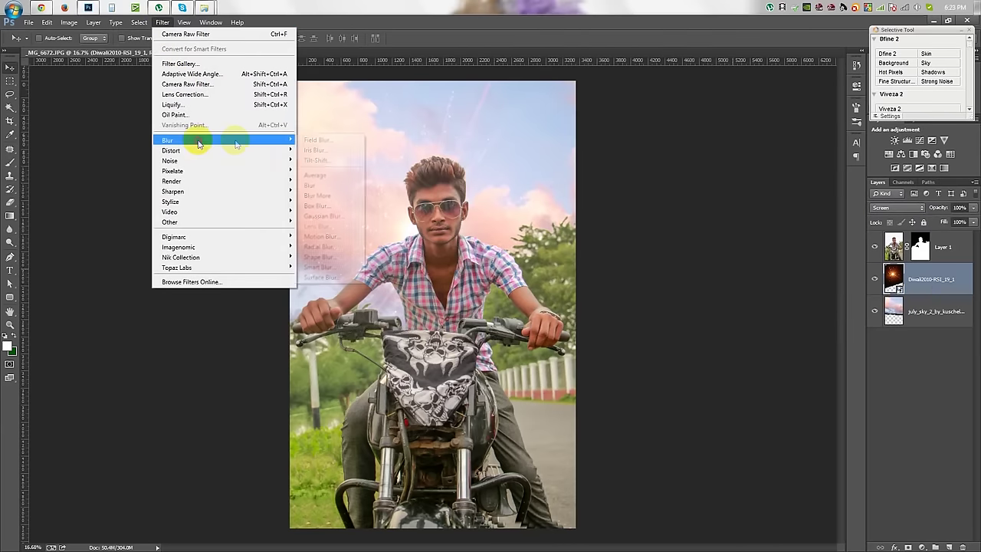
{"action": "left_click", "coordinate": [316, 216]}
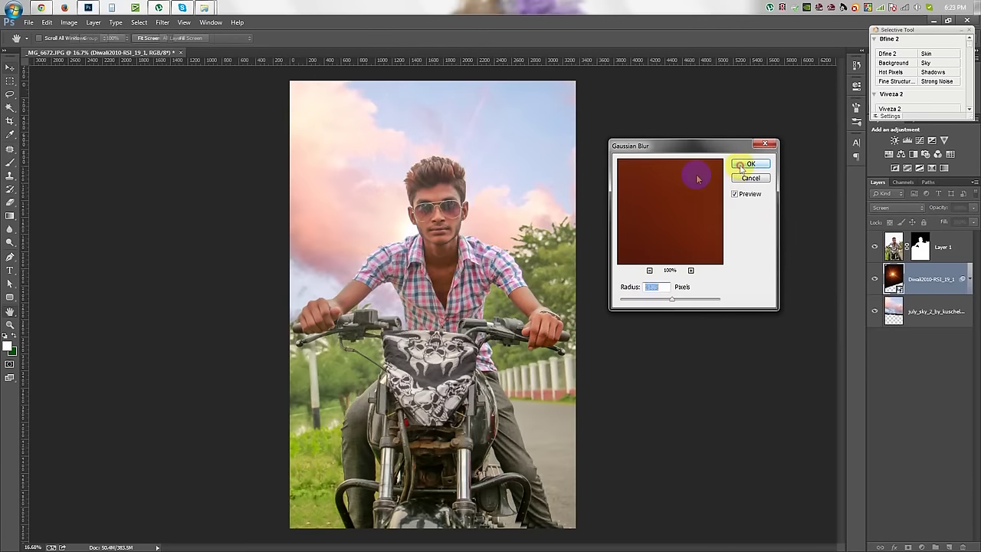
{"action": "left_click", "coordinate": [750, 164]}
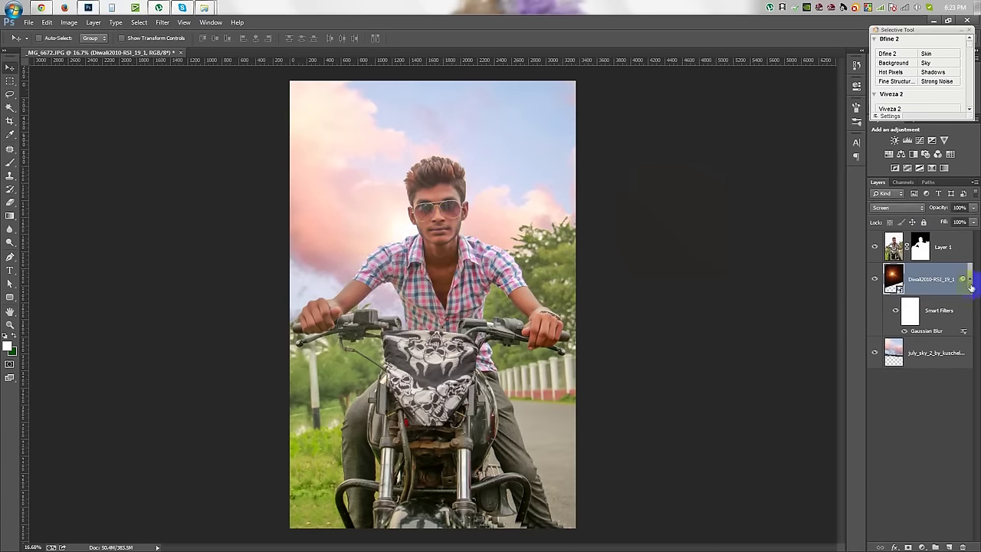
Rasterize the glow layer and apply Levels with black input 53
{"action": "right_click", "coordinate": [931, 279]}
{"action": "left_click", "coordinate": [882, 280]}
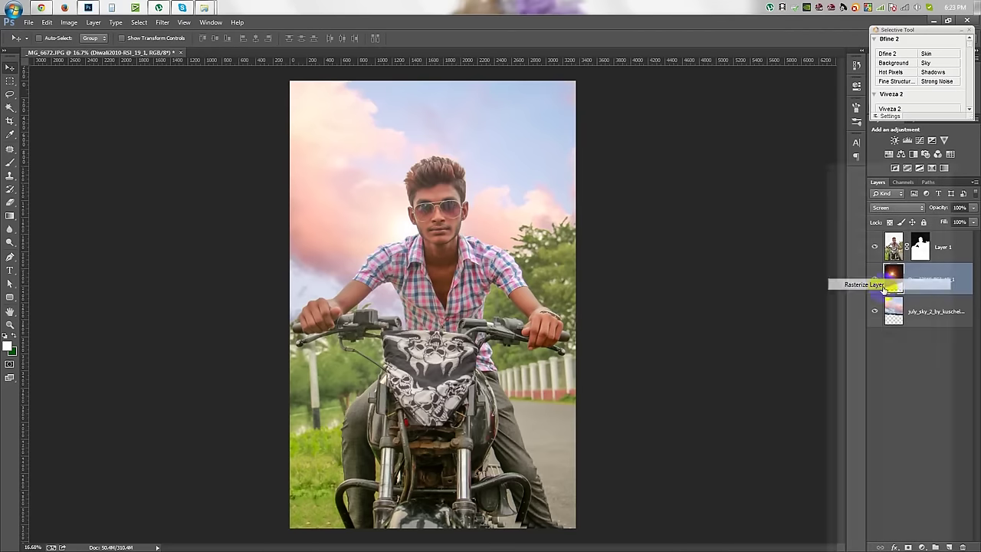
{"action": "left_click", "coordinate": [69, 22]}
{"action": "left_click", "coordinate": [199, 64]}
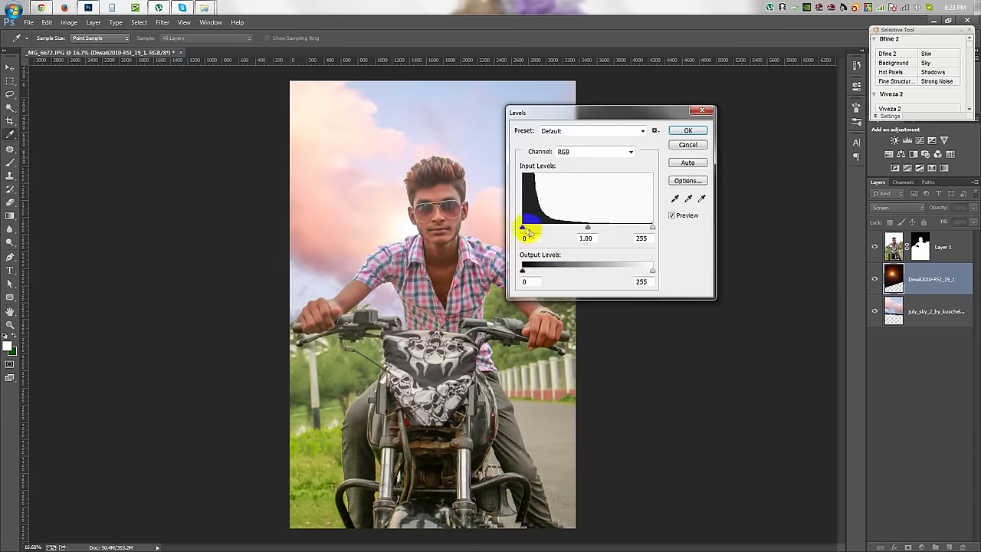
{"action": "left_click_drag", "start_coordinate": [523, 228], "coordinate": [558, 229]}
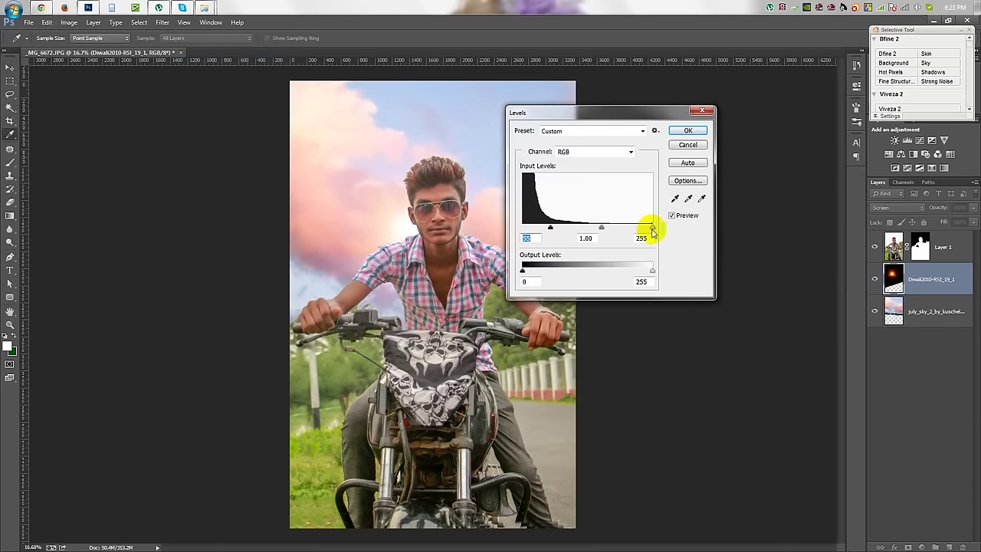
{"action": "left_click", "coordinate": [690, 145]}
Reposition the pink sky clouds with the Move tool
{"action": "key", "text": "v"}
{"action": "key", "text": "alt+bracketleft"}
{"action": "left_click_drag", "start_coordinate": [332, 149], "coordinate": [313, 182]}
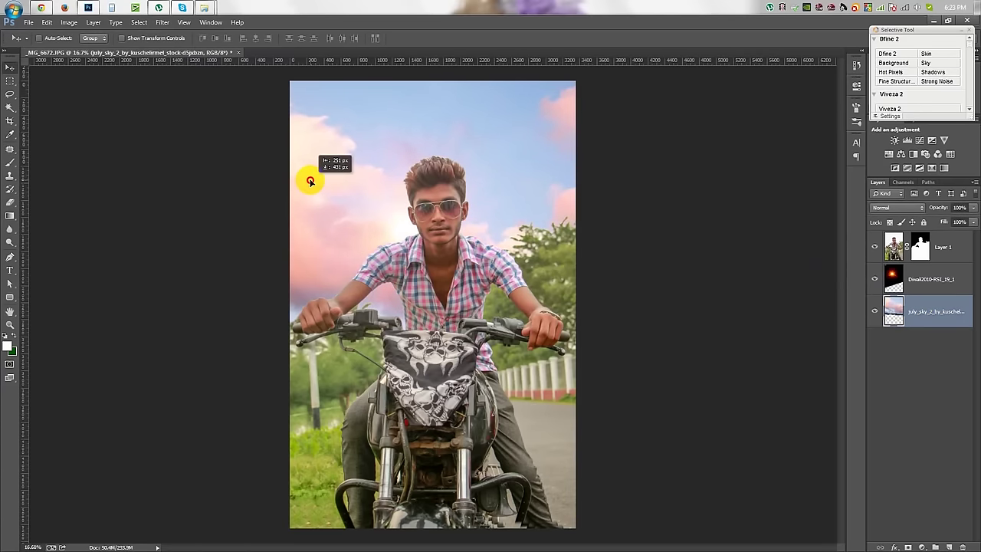
{"action": "left_click", "coordinate": [931, 279]}
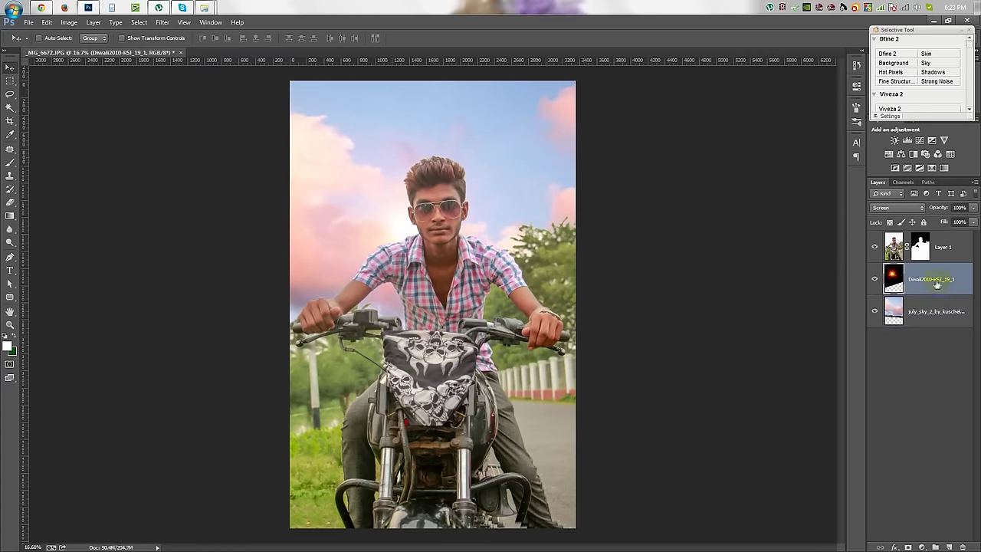
Duplicate the glow layer, move the copy to the top, and enlarge it to about 133%
{"action": "key", "text": "ctrl+j"}
{"action": "left_click_drag", "start_coordinate": [931, 279], "coordinate": [908, 244]}
{"action": "left_click_drag", "start_coordinate": [443, 238], "coordinate": [472, 238]}
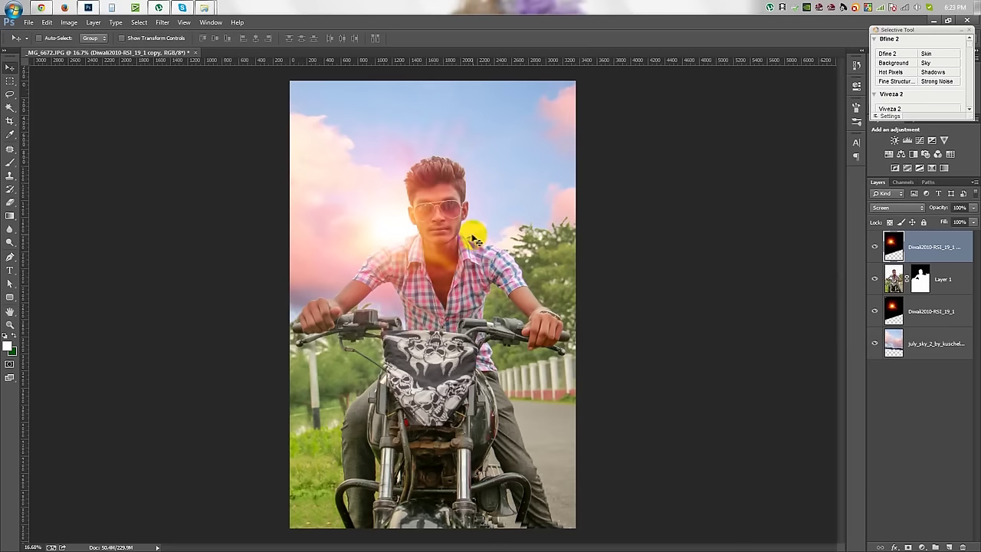
{"action": "key", "text": "ctrl+t"}
{"action": "left_click_drag", "start_coordinate": [707, 489], "coordinate": [613, 419]}
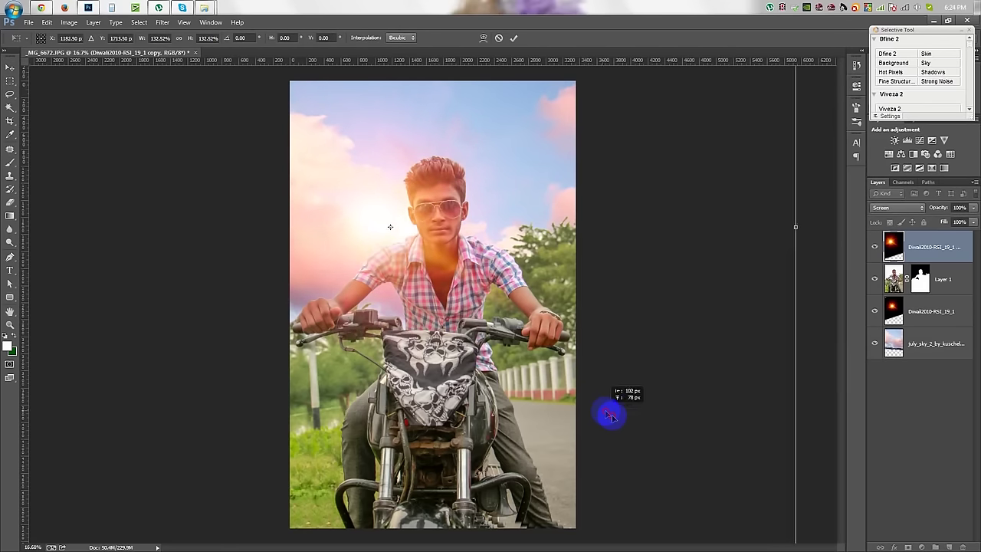
{"action": "key", "text": "Return"}
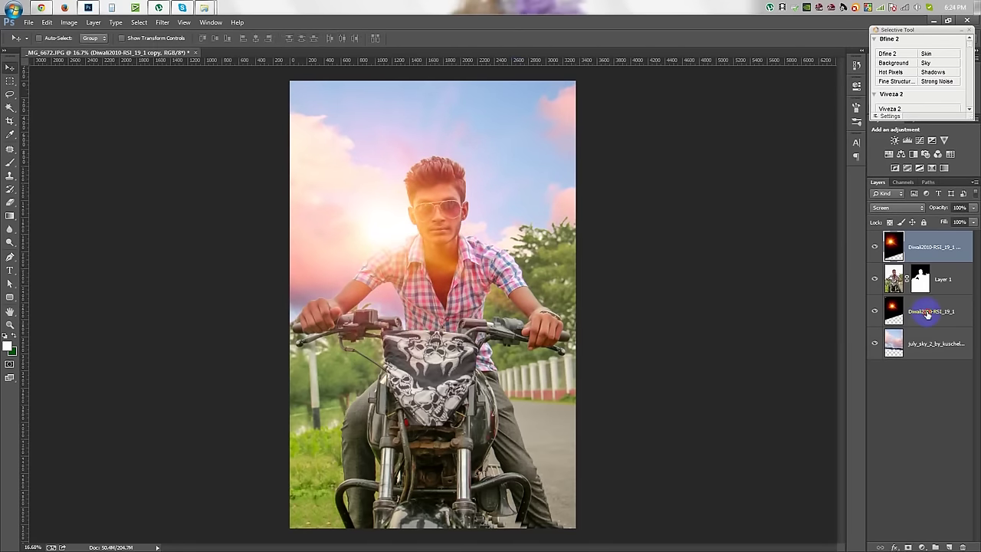
Select both glow layers and move them toward the upper right
{"action": "left_click", "coordinate": [932, 311], "text": "ctrl"}
{"action": "left_click_drag", "start_coordinate": [579, 280], "coordinate": [565, 278]}
{"action": "key", "text": "ctrl+z"}
{"action": "left_click_drag", "start_coordinate": [483, 304], "coordinate": [625, 259]}
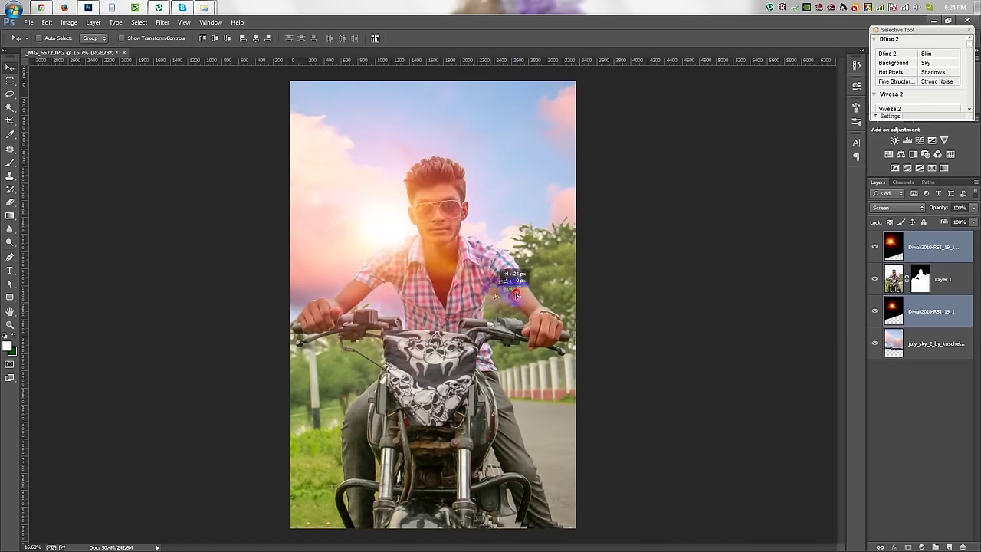
{"action": "left_click_drag", "start_coordinate": [625, 259], "coordinate": [621, 264]}
Enlarge both glows to about 149% and place them over the upper-right sky
{"action": "key", "text": "ctrl+t"}
{"action": "key", "text": "ctrl+0"}
{"action": "left_click_drag", "start_coordinate": [672, 411], "coordinate": [759, 493]}
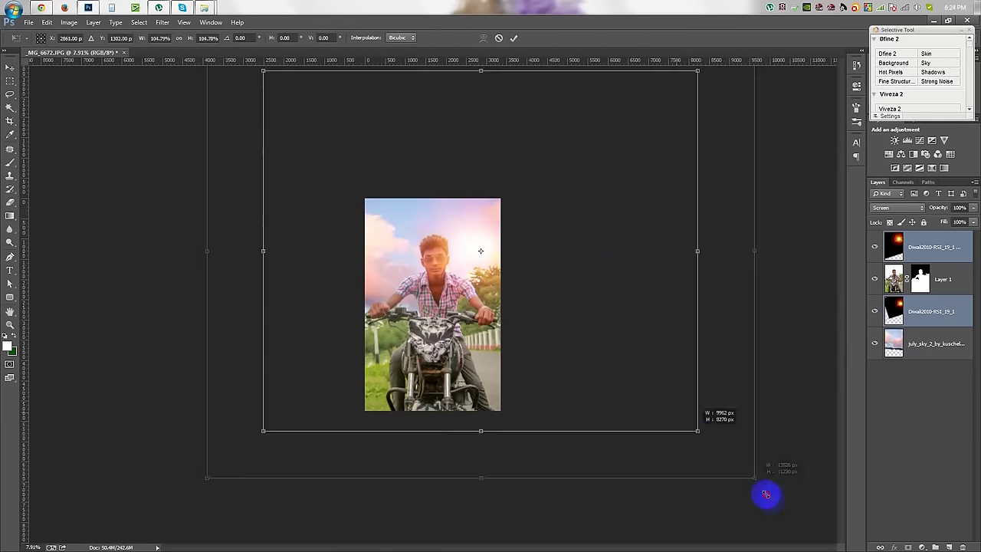
{"action": "left_click_drag", "start_coordinate": [599, 356], "coordinate": [628, 340]}
{"action": "scroll", "coordinate": [534, 259], "scroll_direction": "up", "scroll_amount": 5}
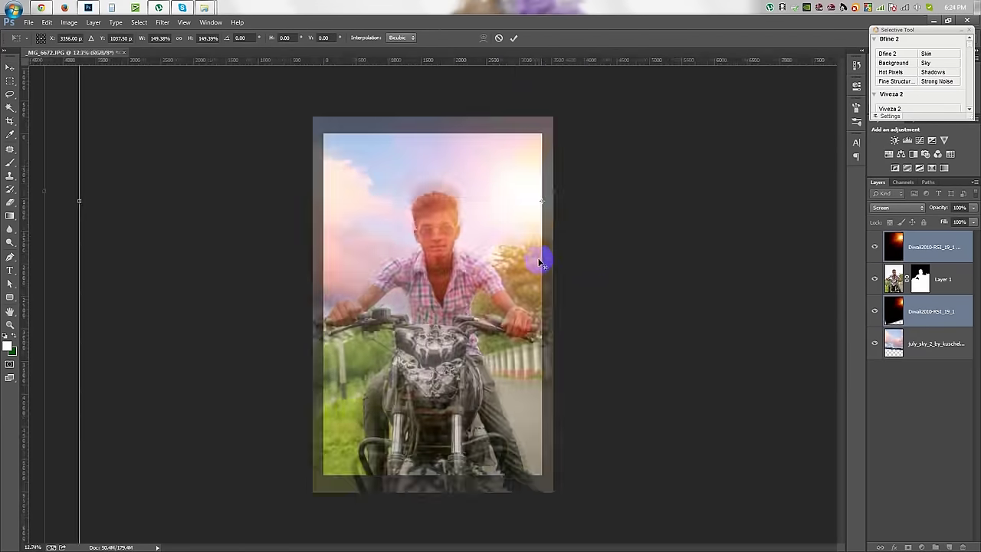
{"action": "mouse_move", "coordinate": [628, 340]}
{"action": "left_mouse_down"}
{"action": "mouse_move", "coordinate": [505, 233]}
{"action": "mouse_move", "coordinate": [512, 256]}
{"action": "left_mouse_up"}
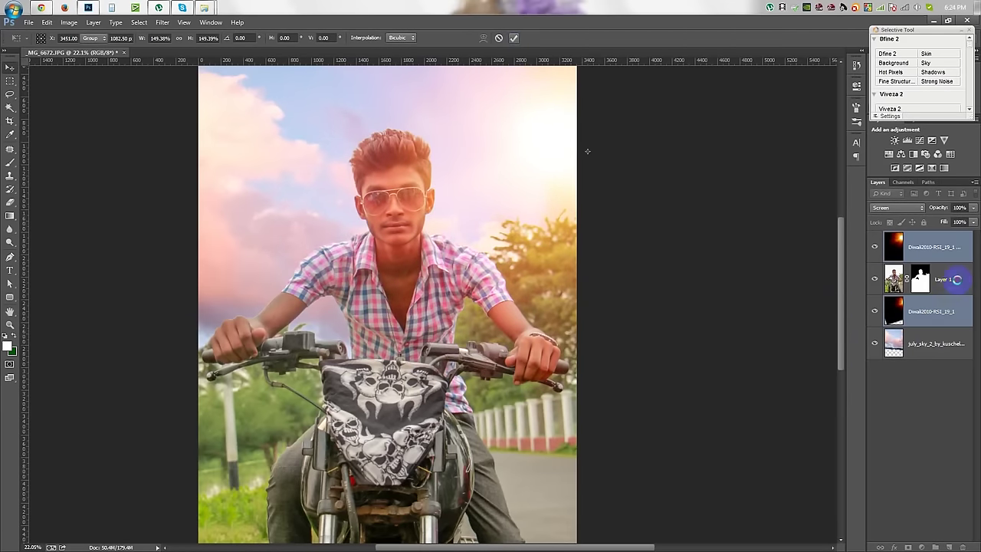
Lower the man slightly and shift both glows back toward the upper right
{"action": "scroll", "coordinate": [705, 285], "scroll_direction": "up", "scroll_amount": 1}
{"action": "left_click_drag", "start_coordinate": [547, 208], "coordinate": [548, 243]}
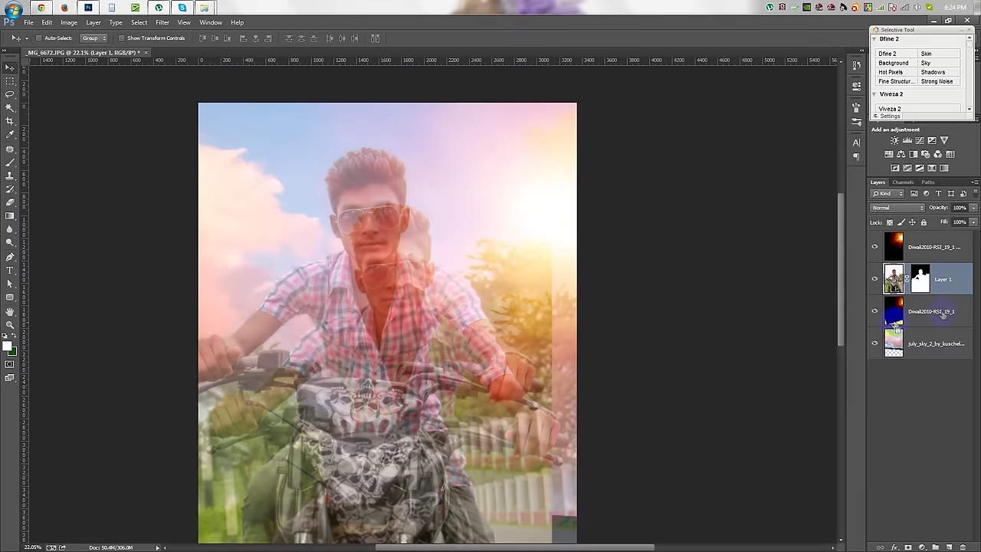
{"action": "left_click", "coordinate": [932, 311], "text": "ctrl"}
{"action": "left_click_drag", "start_coordinate": [728, 258], "coordinate": [649, 187]}
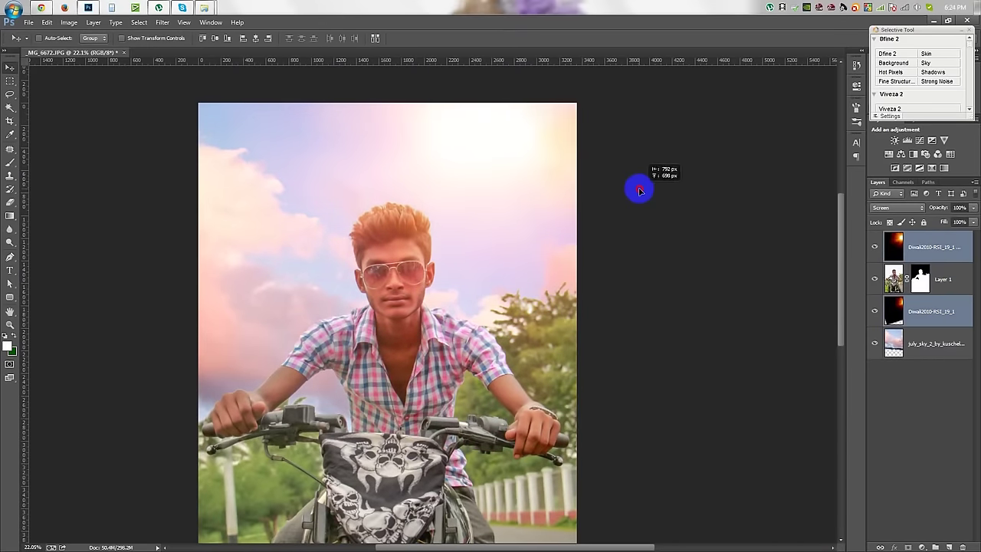
{"action": "mouse_move", "coordinate": [668, 175]}
{"action": "left_mouse_down"}
{"action": "mouse_move", "coordinate": [715, 237]}
{"action": "mouse_move", "coordinate": [367, 316]}
{"action": "mouse_move", "coordinate": [230, 383]}
{"action": "mouse_move", "coordinate": [405, 350]}
{"action": "mouse_move", "coordinate": [453, 193]}
{"action": "mouse_move", "coordinate": [506, 178]}
{"action": "mouse_move", "coordinate": [686, 189]}
{"action": "mouse_move", "coordinate": [712, 242]}
{"action": "left_mouse_up"}
{"action": "left_click", "coordinate": [958, 281]}
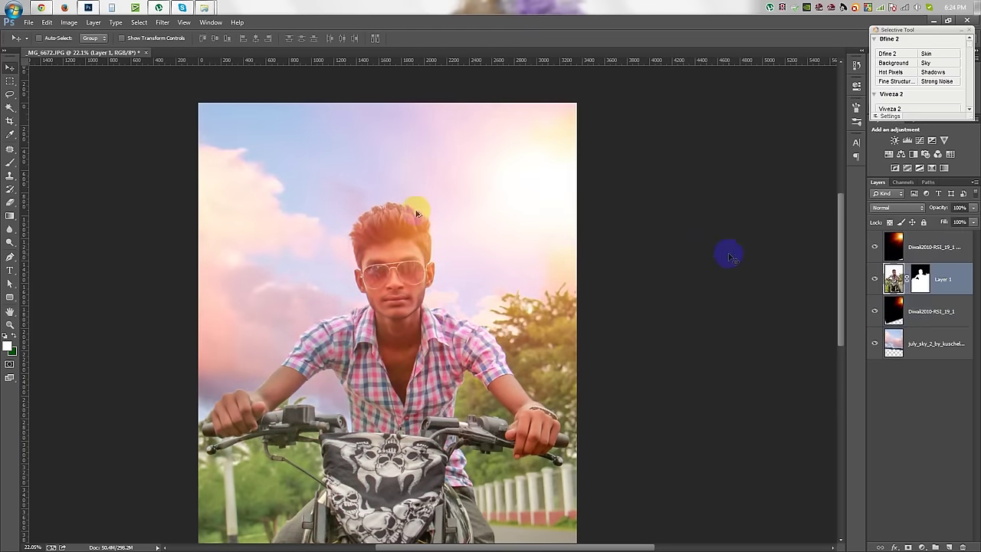
Dodge the man's forearm, hair edge and the area beside his hair to brighten them
{"action": "scroll", "coordinate": [381, 249], "scroll_direction": "up", "scroll_amount": 3}
{"action": "left_click", "coordinate": [42, 246]}
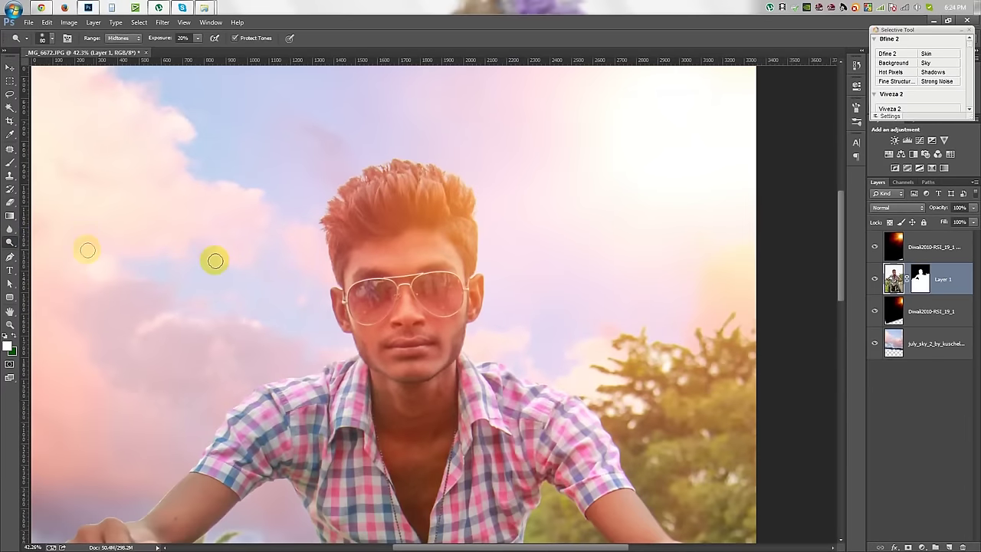
{"action": "scroll", "coordinate": [315, 248], "scroll_direction": "up", "scroll_amount": 2}
{"action": "right_click", "coordinate": [468, 249]}
{"action": "key", "text": "Return"}
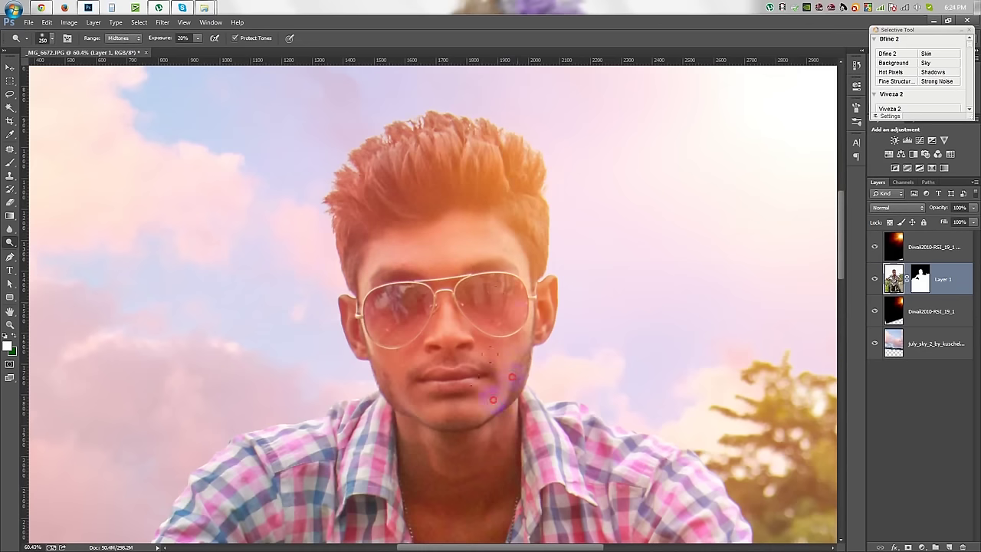
{"action": "scroll", "coordinate": [502, 418], "scroll_direction": "down", "scroll_amount": 2}
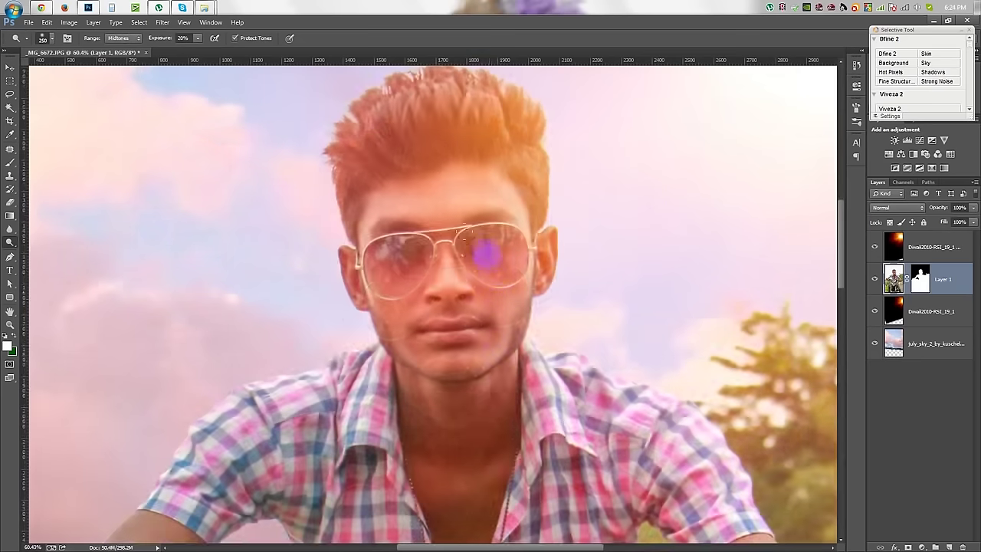
{"action": "scroll", "coordinate": [477, 517], "scroll_direction": "down", "scroll_amount": 2}
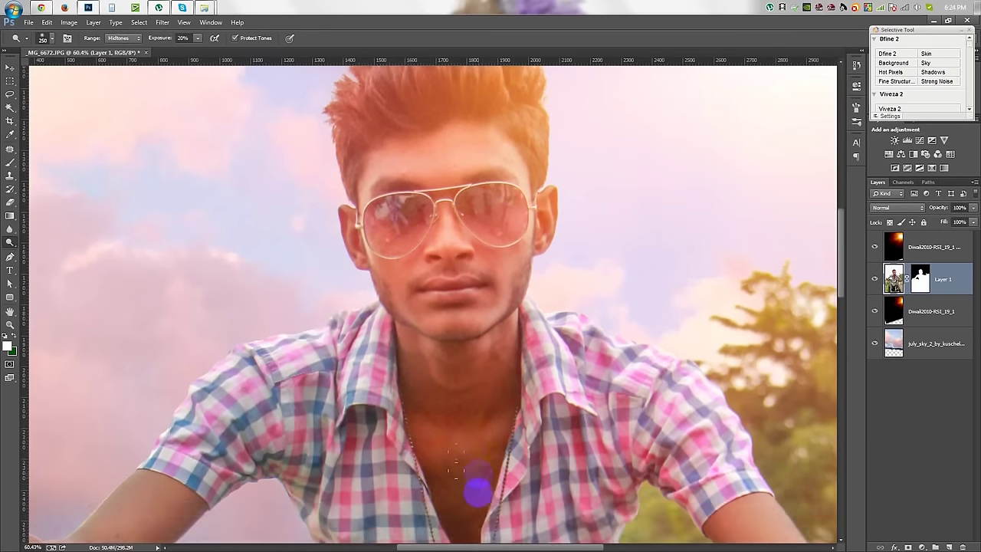
{"action": "scroll", "coordinate": [478, 471], "scroll_direction": "down", "scroll_amount": 2}
{"action": "left_click_drag", "start_coordinate": [154, 479], "coordinate": [188, 421]}
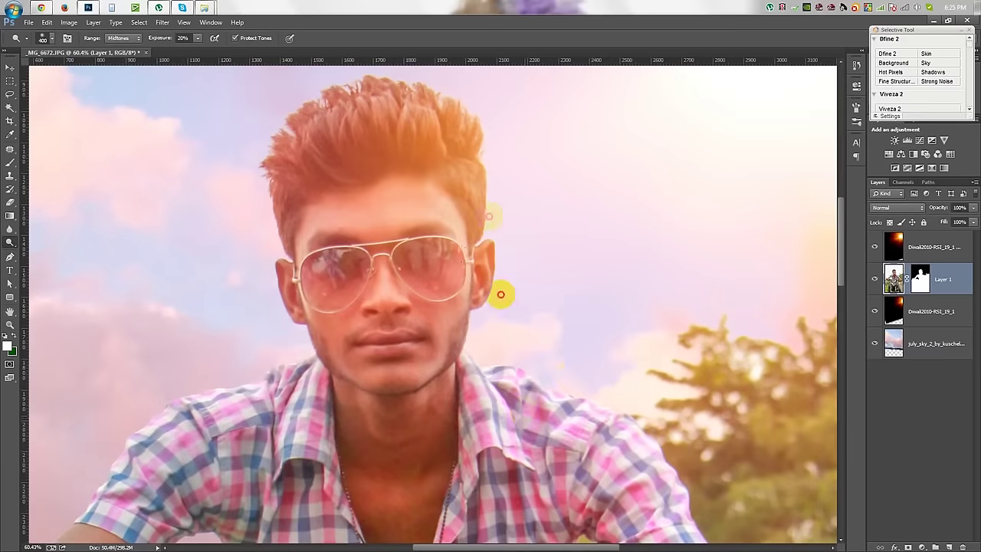
{"action": "left_click", "coordinate": [238, 199]}
{"action": "left_click", "coordinate": [256, 148]}
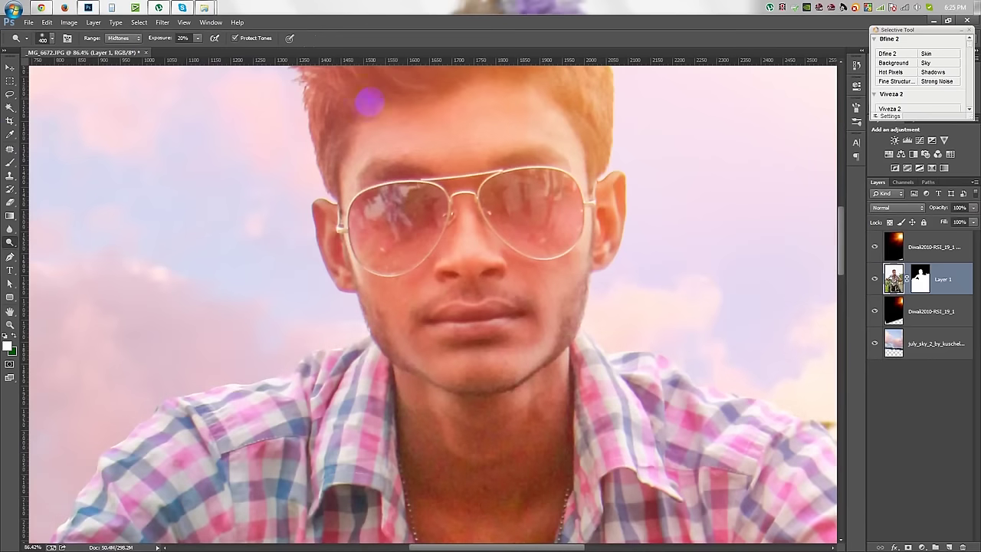
{"action": "right_click", "coordinate": [9, 149]}
Pick the Spot Healing Brush and dismiss the smart-object error and rasterize prompts
{"action": "left_click", "coordinate": [73, 145]}
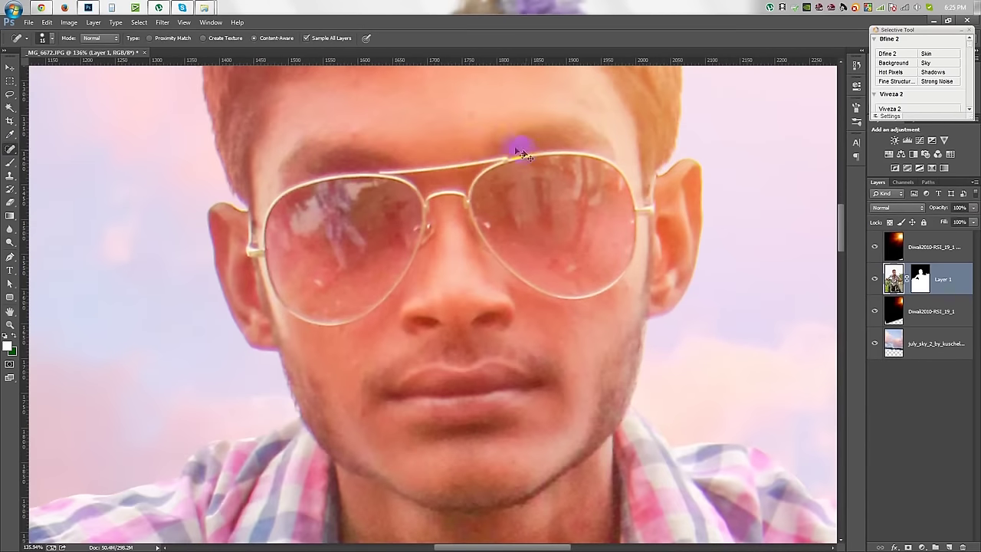
{"action": "right_click", "coordinate": [923, 285]}
{"action": "left_click", "coordinate": [872, 245]}
{"action": "right_click", "coordinate": [922, 279]}
{"action": "left_click", "coordinate": [830, 222]}
{"action": "left_click", "coordinate": [515, 224]}
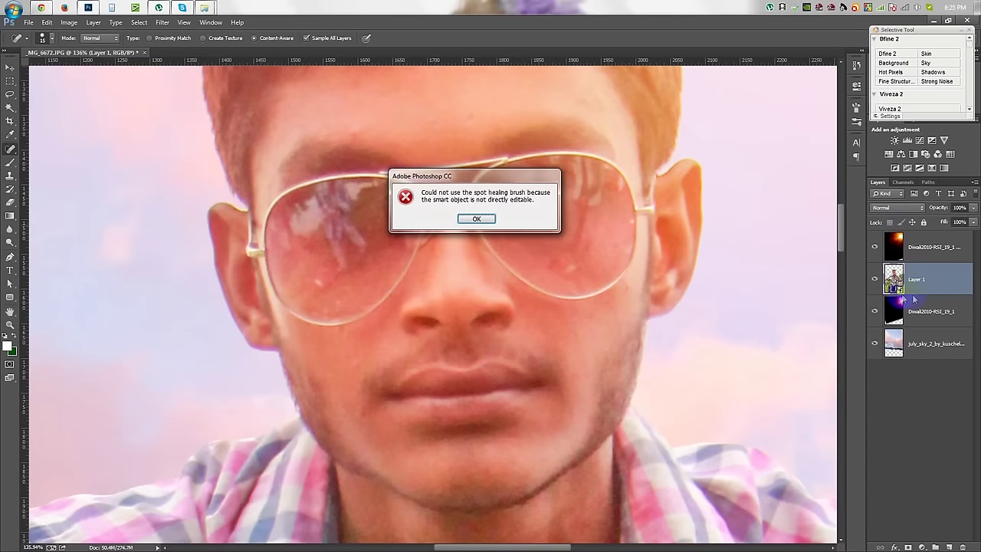
{"action": "left_click", "coordinate": [476, 219]}
Rasterize the man's Layer 1 so his face can be healed
{"action": "right_click", "coordinate": [913, 279]}
{"action": "left_click", "coordinate": [824, 285]}
{"action": "scroll", "coordinate": [431, 153], "scroll_direction": "up", "scroll_amount": 3}
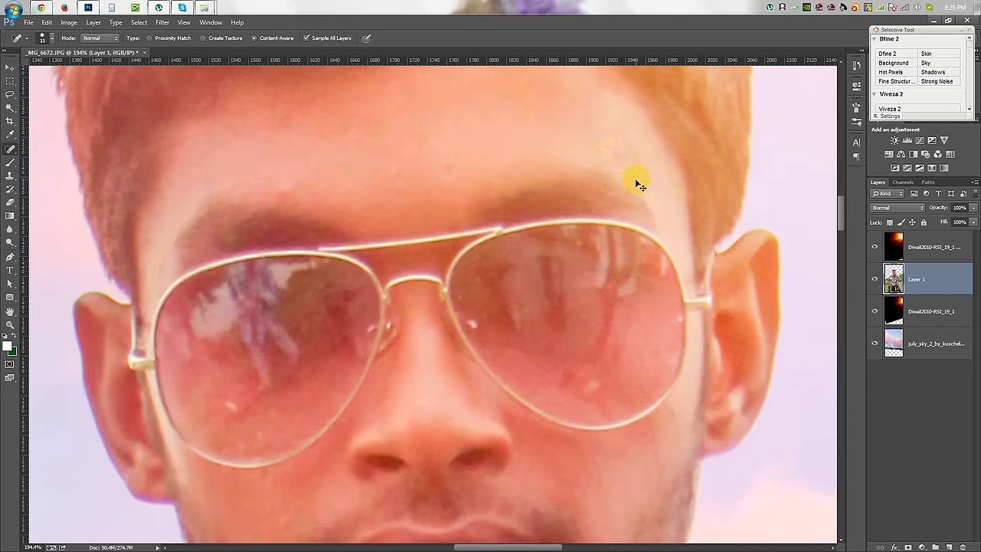
{"action": "scroll", "coordinate": [483, 182], "scroll_direction": "down", "scroll_amount": 5}
{"action": "scroll", "coordinate": [483, 182], "scroll_direction": "down", "scroll_amount": 4}
{"action": "scroll", "coordinate": [483, 182], "scroll_direction": "down", "scroll_amount": 1}
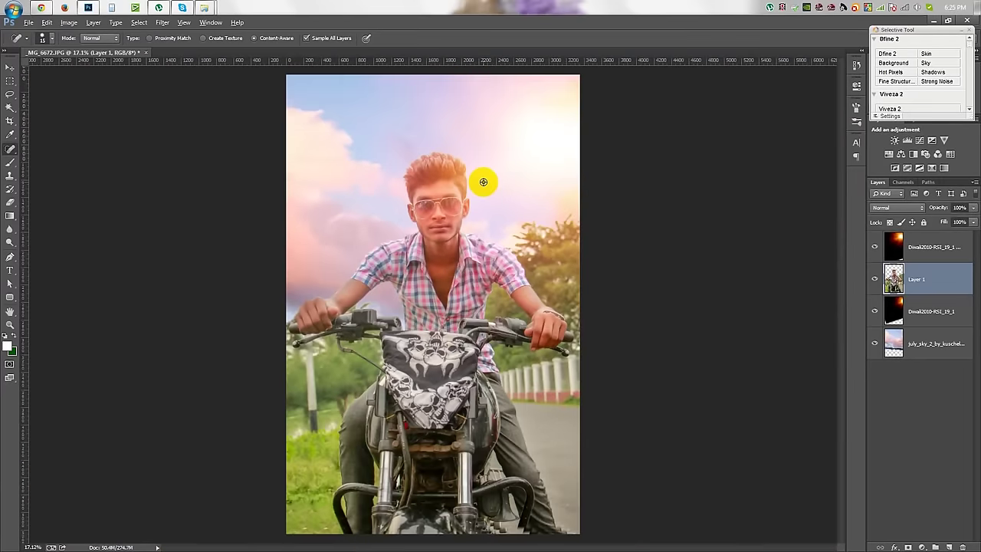
Move a layer in the stack and crop the image to the canvas
{"action": "key", "text": "v"}
{"action": "scroll", "coordinate": [99, 103], "scroll_direction": "down", "scroll_amount": 1}
{"action": "left_click_drag", "start_coordinate": [932, 247], "coordinate": [937, 322]}
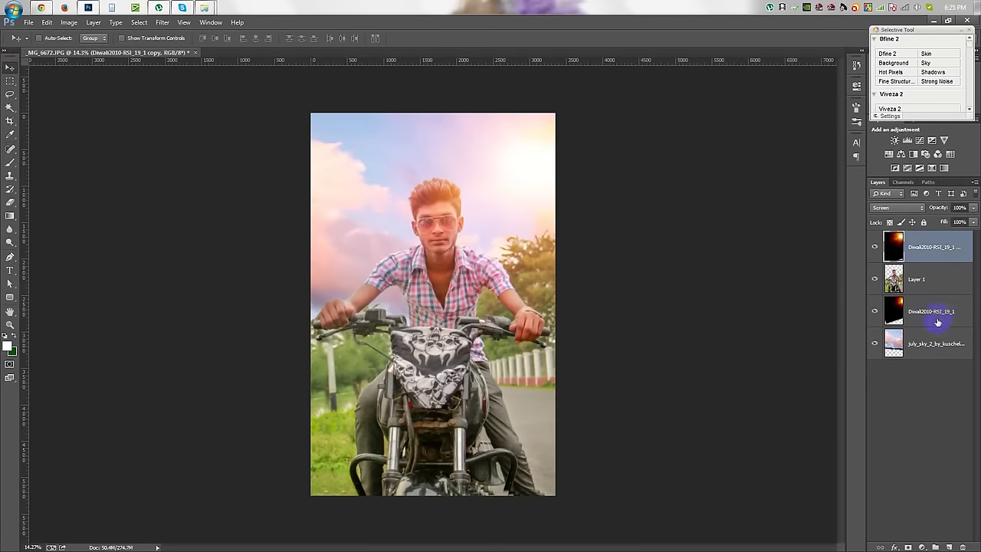
{"action": "left_click", "coordinate": [10, 120]}
{"action": "left_click", "coordinate": [388, 153]}
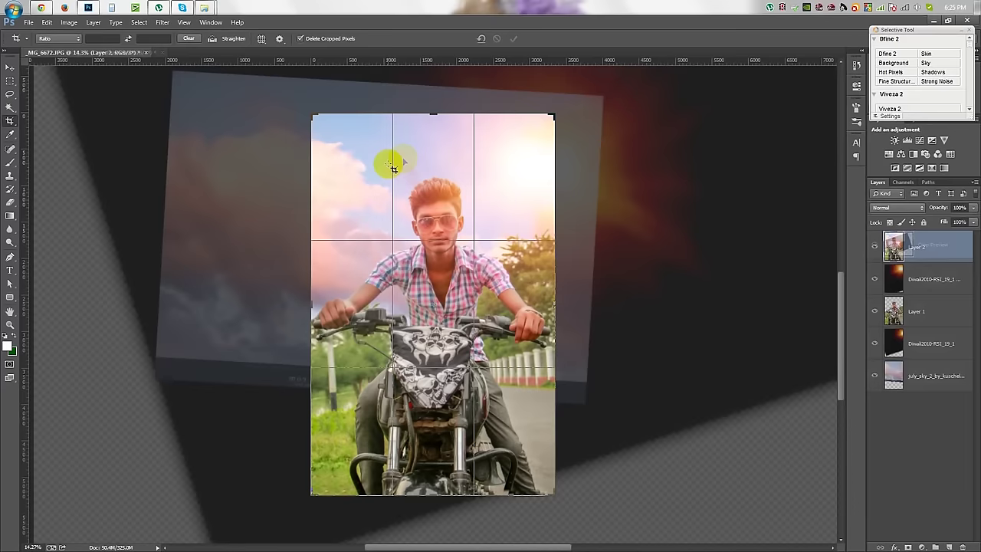
{"action": "left_click", "coordinate": [512, 40]}
Apply Viveza 2 globally: Brightness 5%, Contrast -7%, Saturation 19%, Structure 37%
{"action": "left_click", "coordinate": [890, 109]}
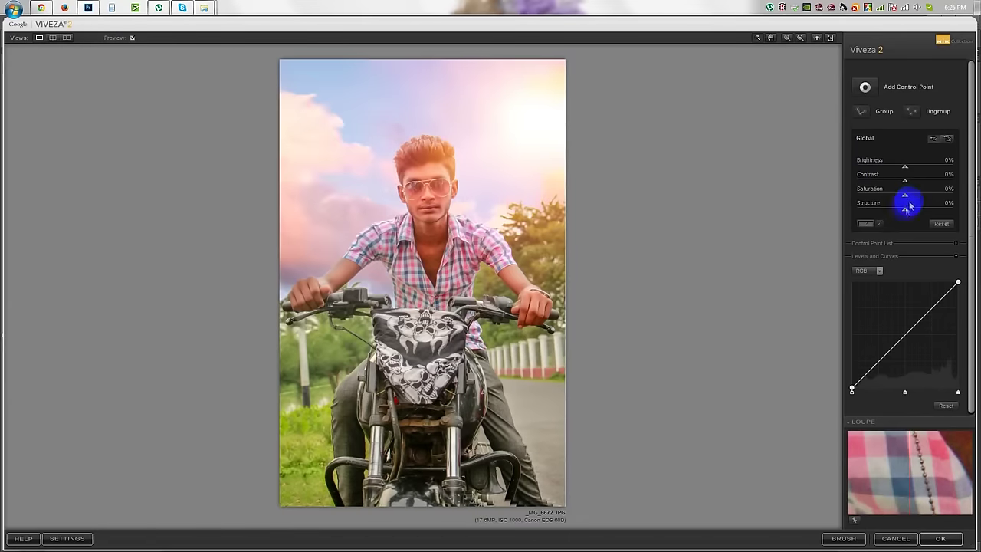
{"action": "left_click_drag", "start_coordinate": [905, 203], "coordinate": [926, 212]}
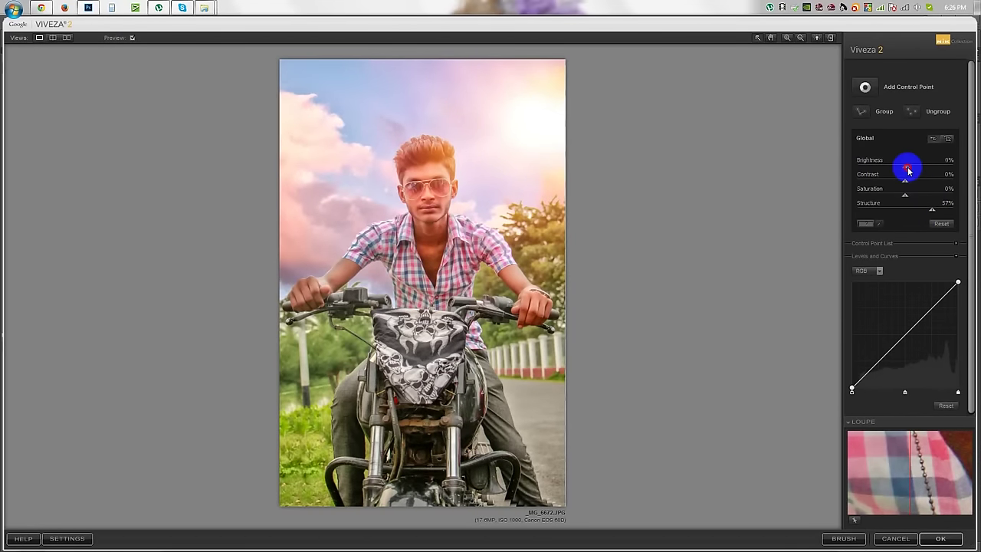
{"action": "mouse_move", "coordinate": [906, 179]}
{"action": "left_mouse_down"}
{"action": "mouse_move", "coordinate": [930, 212]}
{"action": "mouse_move", "coordinate": [912, 200]}
{"action": "left_mouse_up"}
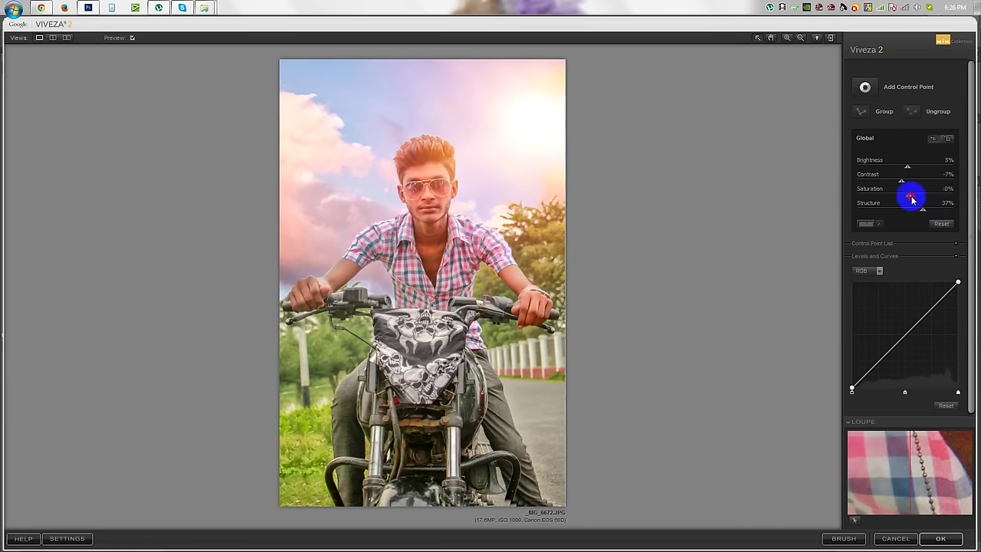
{"action": "left_click", "coordinate": [941, 539]}
{"action": "left_click", "coordinate": [282, 113]}
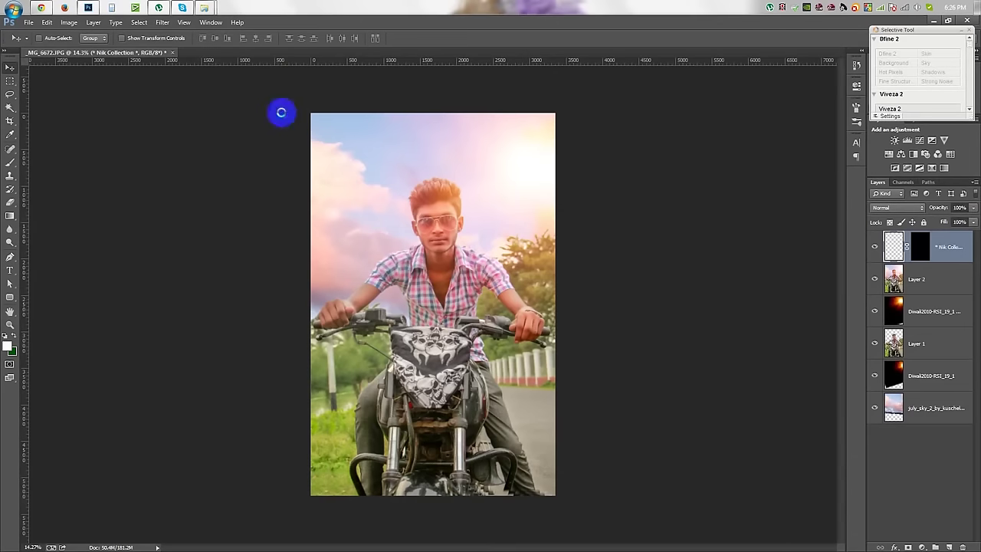
{"action": "left_click", "coordinate": [164, 23]}
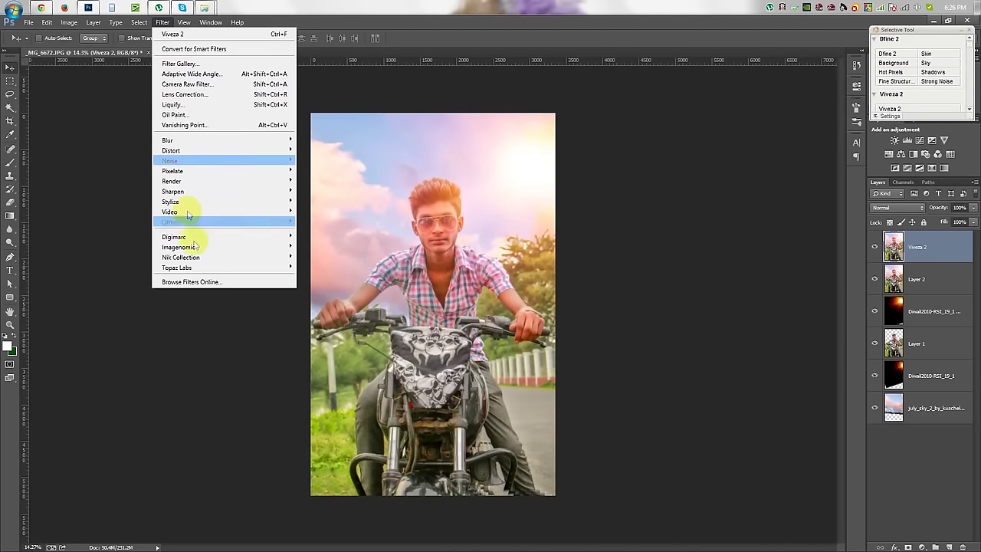
Launch Color Efex Pro 4 and preview filters from Black and White through Cross Processing
{"action": "mouse_move", "coordinate": [181, 257]}
{"action": "left_click", "coordinate": [322, 268]}
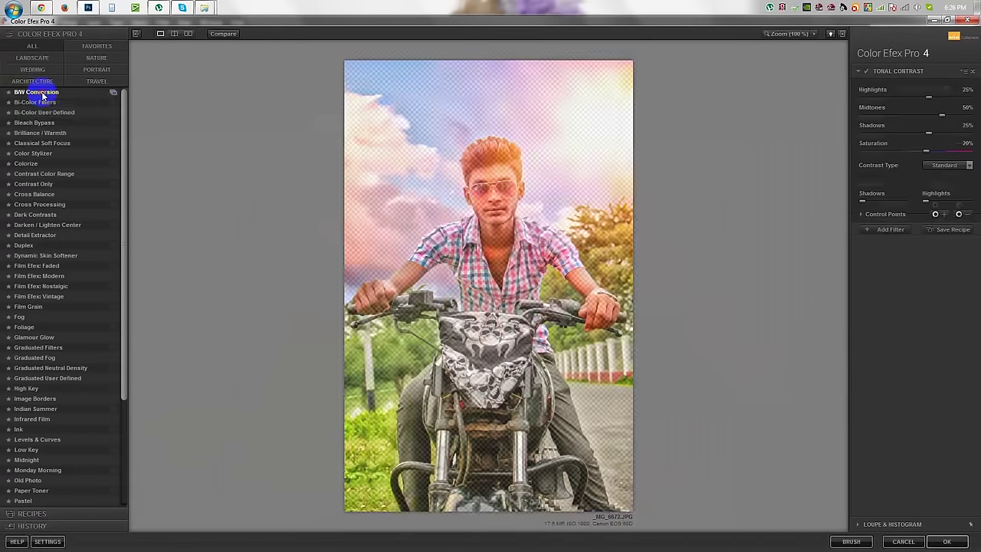
{"action": "left_click", "coordinate": [39, 93]}
{"action": "left_click", "coordinate": [51, 114]}
{"action": "left_click", "coordinate": [43, 133]}
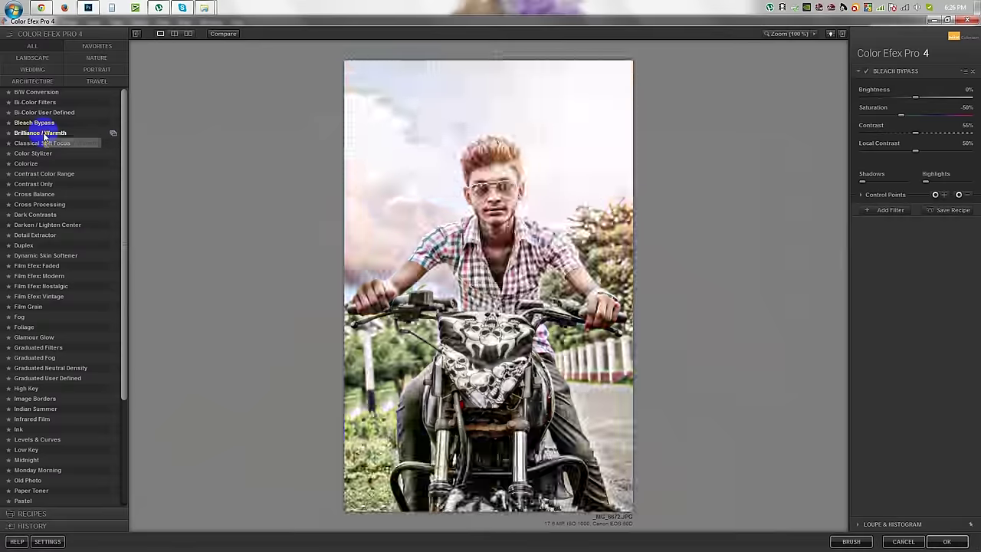
{"action": "left_click", "coordinate": [47, 142]}
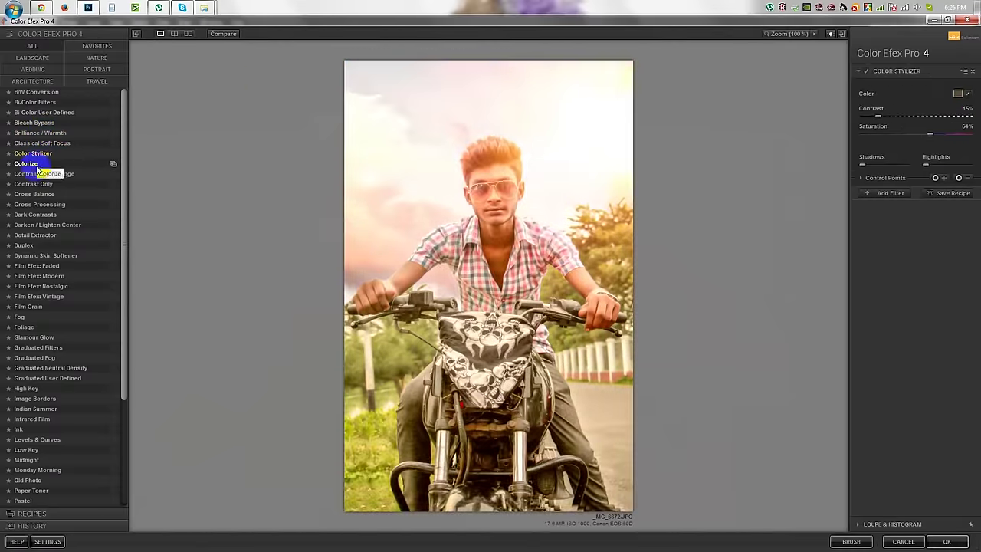
{"action": "left_click", "coordinate": [36, 165]}
{"action": "left_click", "coordinate": [37, 184]}
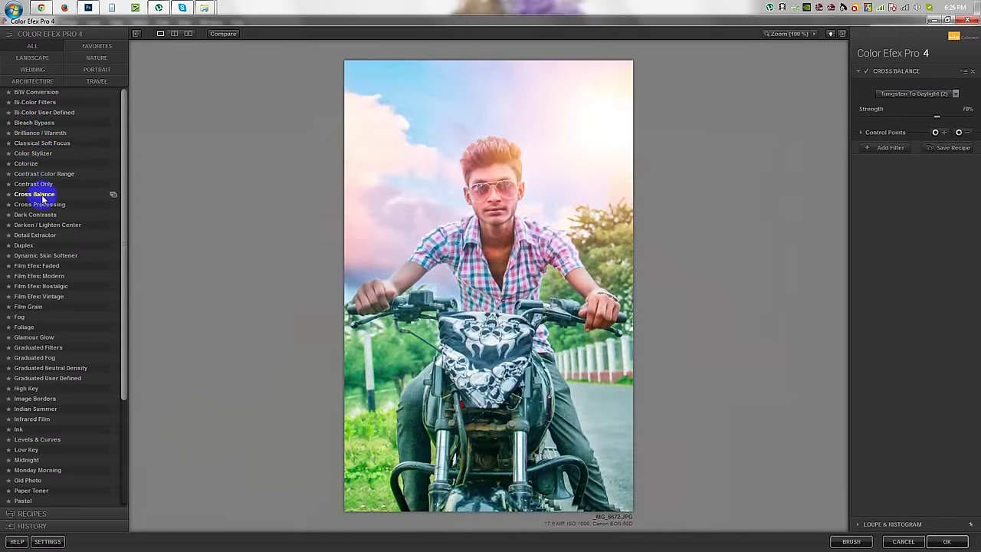
{"action": "left_click", "coordinate": [45, 206]}
{"action": "left_click", "coordinate": [970, 93]}
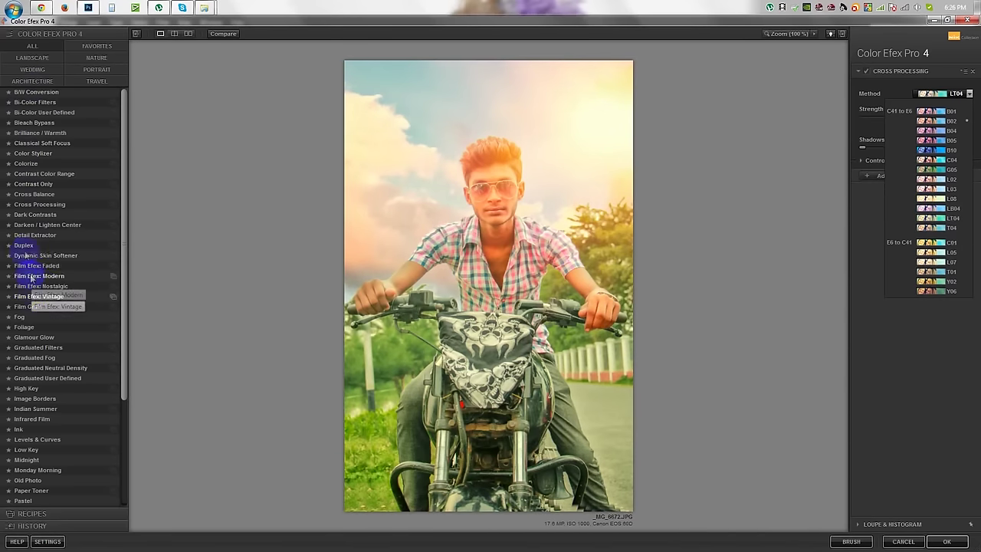
Pick the Foliage filter over Indian Summer and accept the grade
{"action": "left_click", "coordinate": [34, 411]}
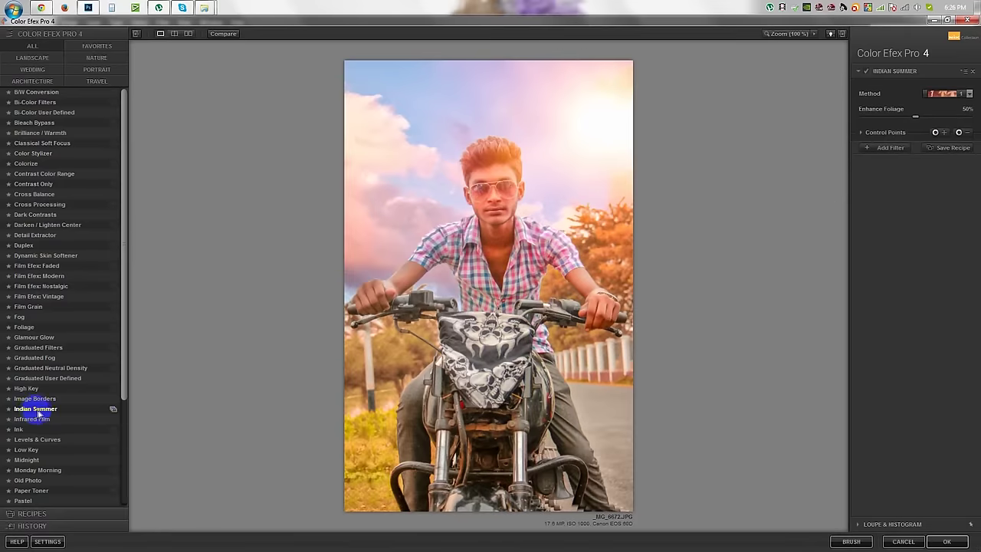
{"action": "left_click", "coordinate": [25, 326]}
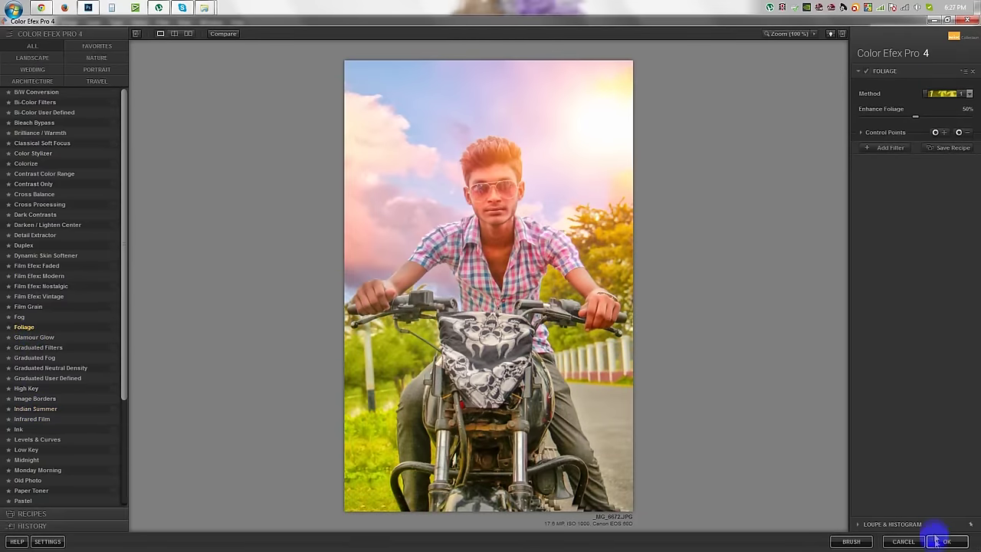
{"action": "left_click", "coordinate": [936, 541]}
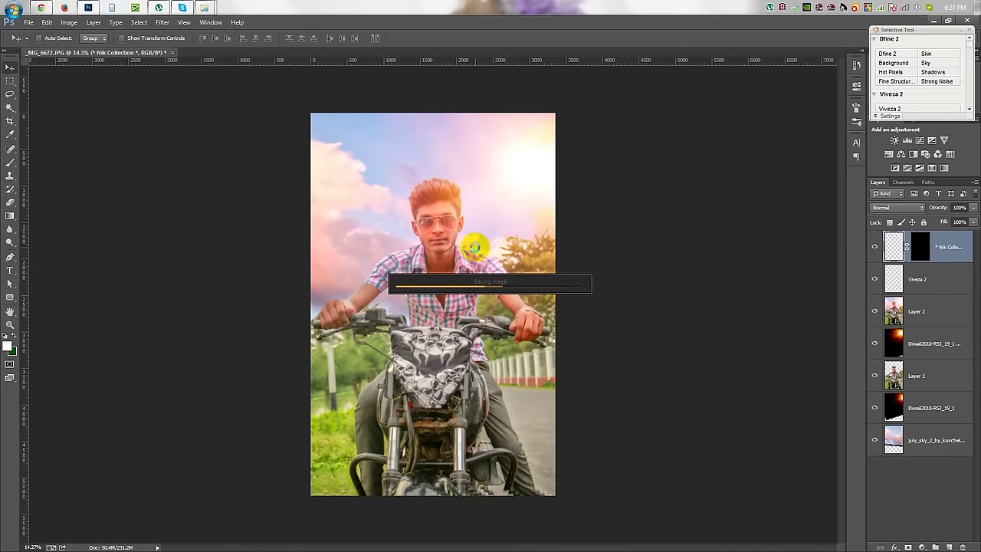
Add a -28 vignette and grain amount 23 with the Camera Raw filter
{"action": "left_click", "coordinate": [137, 26]}
{"action": "left_click", "coordinate": [184, 97]}
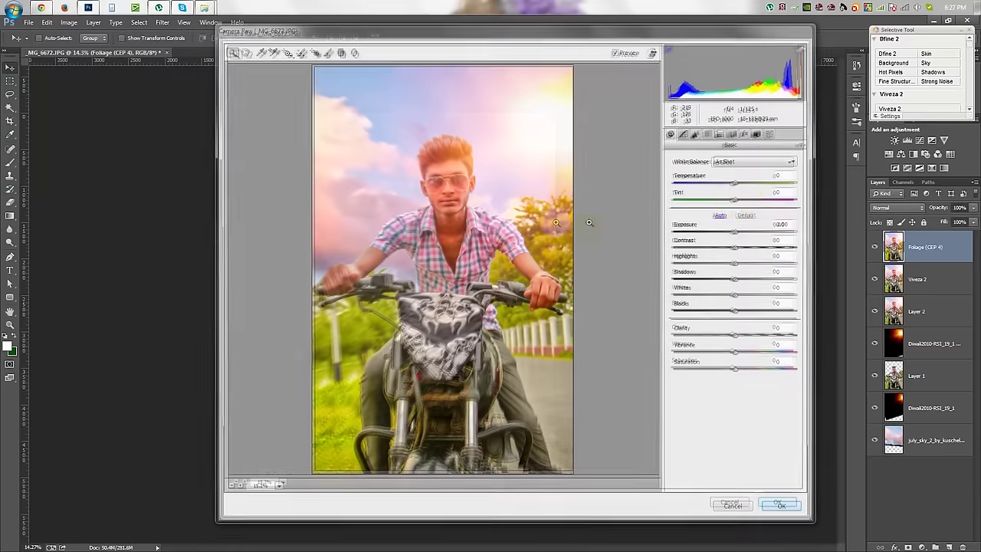
{"action": "left_click", "coordinate": [745, 134]}
{"action": "left_click_drag", "start_coordinate": [732, 266], "coordinate": [719, 265]}
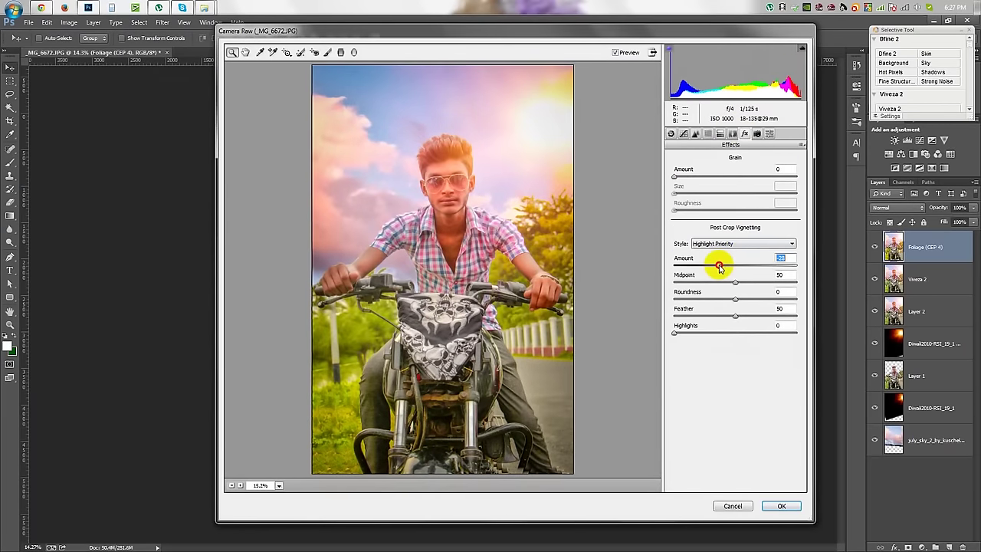
{"action": "left_click_drag", "start_coordinate": [678, 179], "coordinate": [695, 184]}
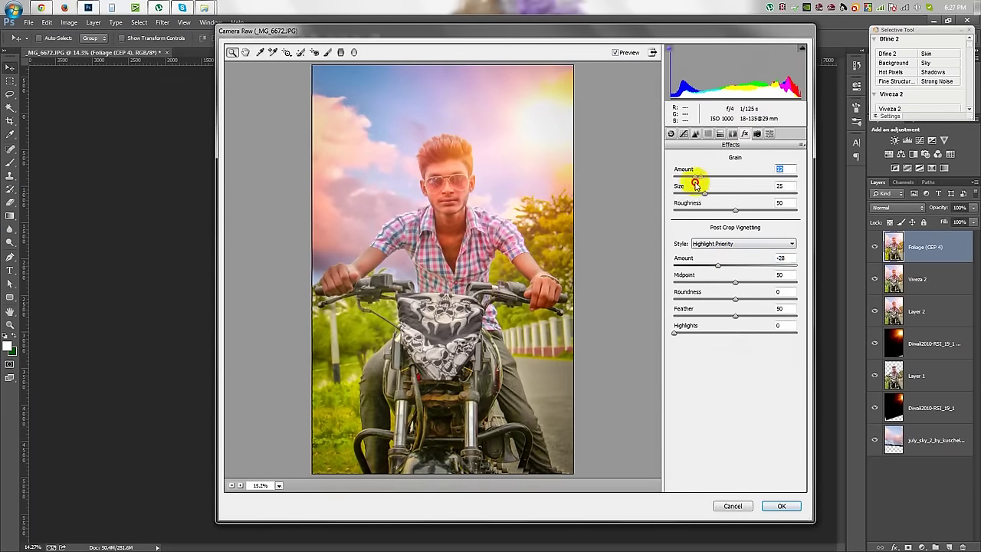
{"action": "left_click", "coordinate": [776, 507]}
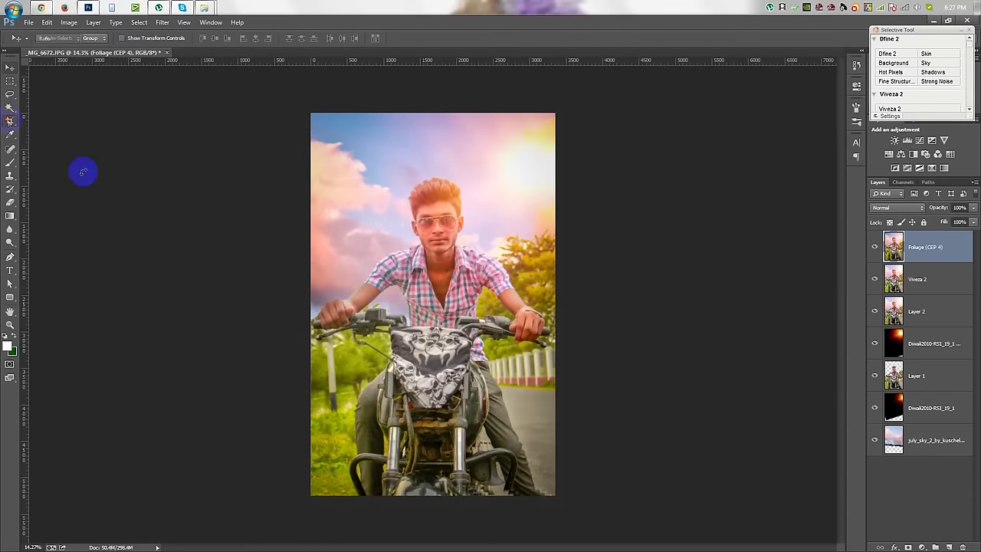
Crop the image slightly inward on all sides and zoom in
{"action": "left_click", "coordinate": [10, 121]}
{"action": "left_click_drag", "start_coordinate": [550, 495], "coordinate": [544, 488]}
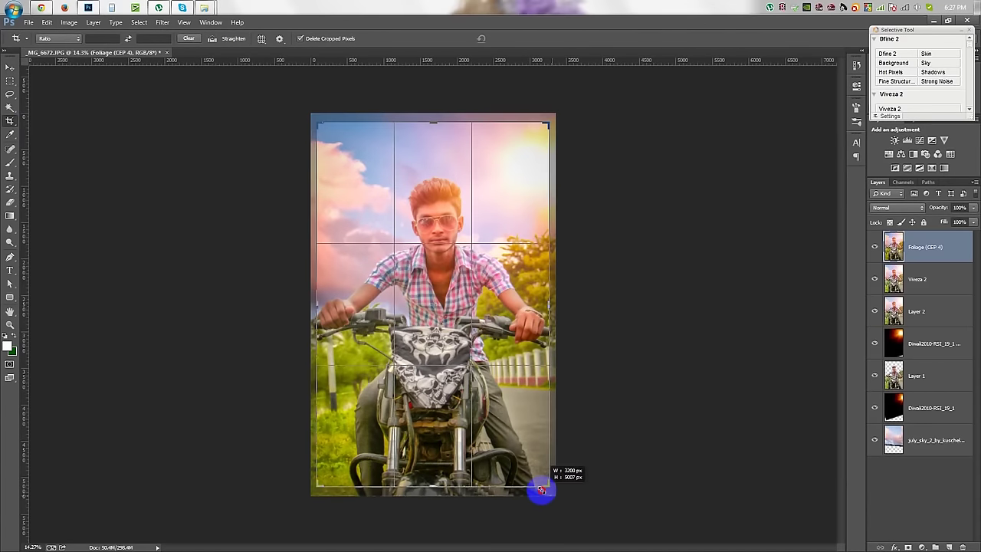
{"action": "left_click", "coordinate": [515, 38]}
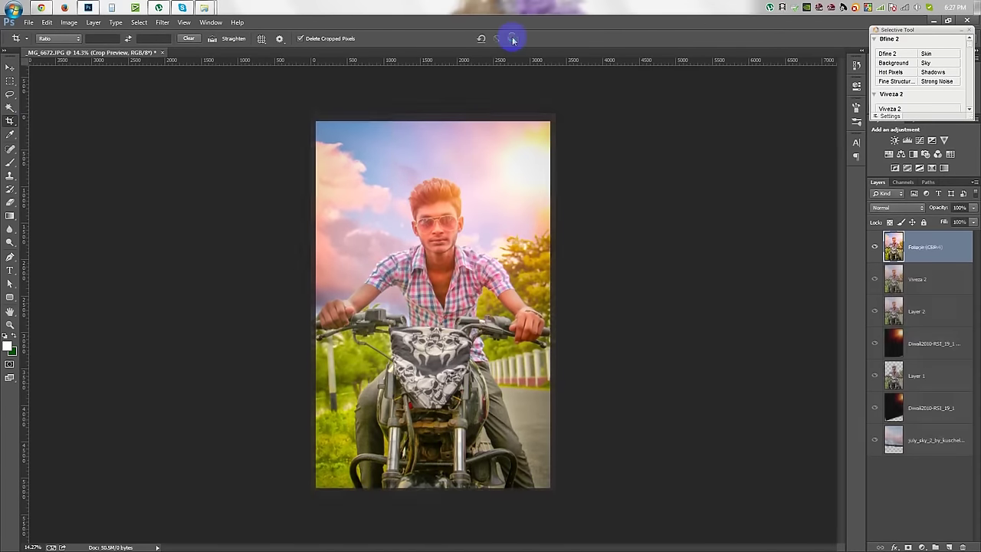
{"action": "left_click", "coordinate": [9, 68]}
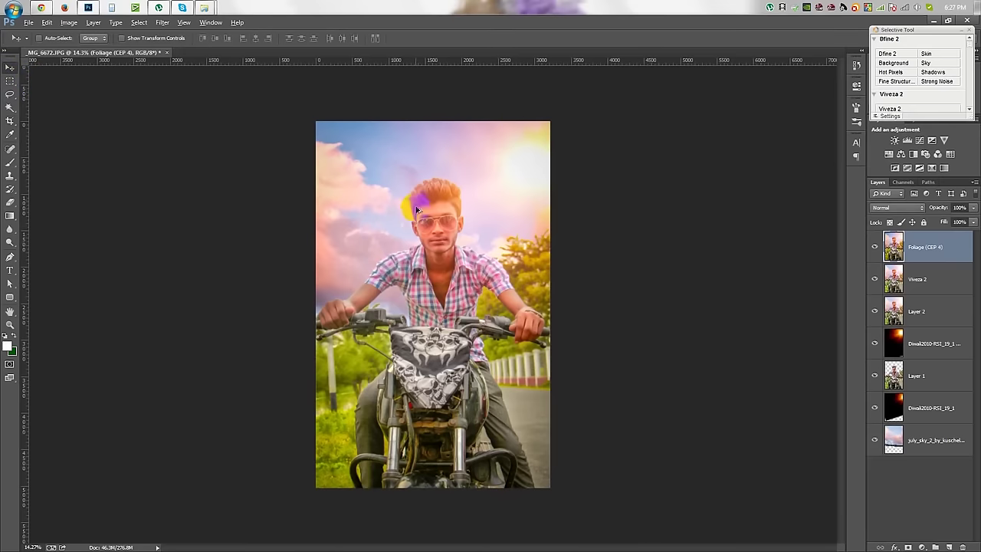
{"action": "key", "text": "ctrl+plus"}
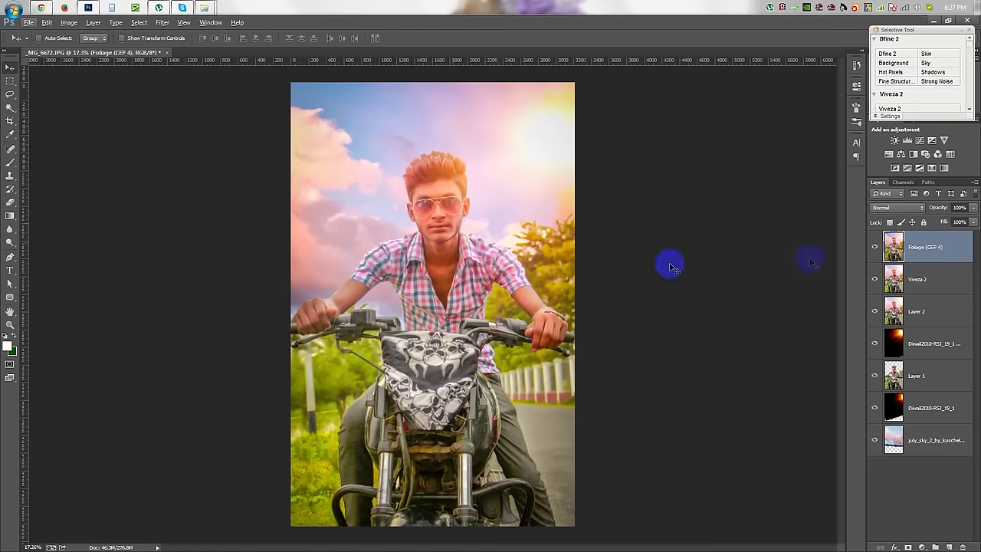
Reopen Camera Raw and drag a graduated filter from the bike's bottom to the head, with exposure −0.60 and a cooler temperature
{"action": "left_click", "coordinate": [162, 23]}
{"action": "left_click", "coordinate": [191, 87]}
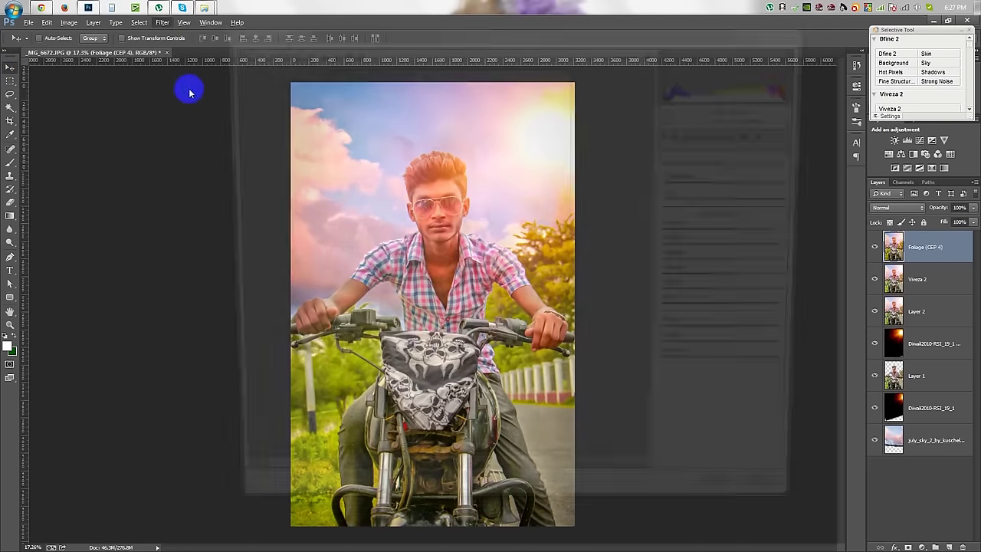
{"action": "left_click", "coordinate": [341, 52]}
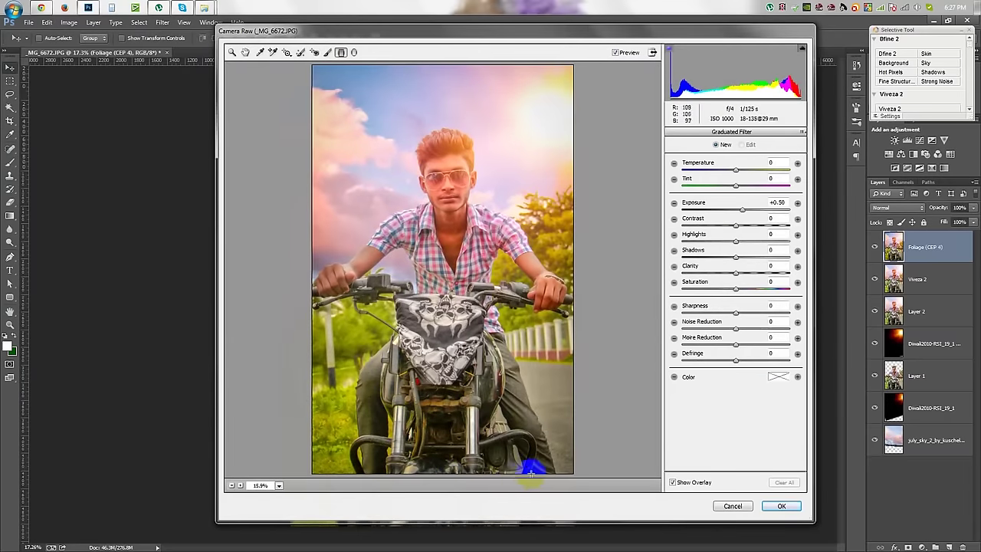
{"action": "left_click_drag", "start_coordinate": [530, 473], "coordinate": [441, 157]}
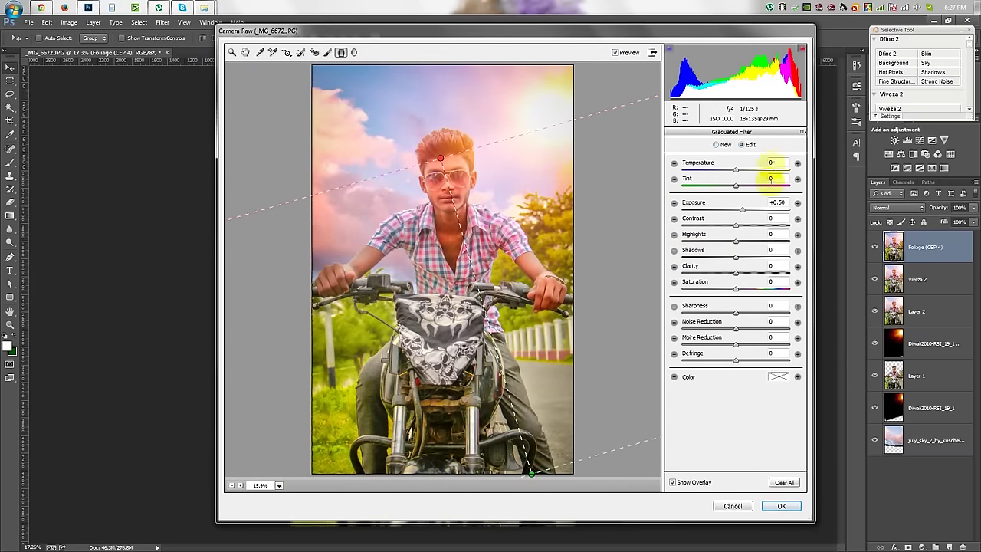
{"action": "left_click", "coordinate": [721, 211]}
{"action": "left_click_drag", "start_coordinate": [724, 208], "coordinate": [729, 209]}
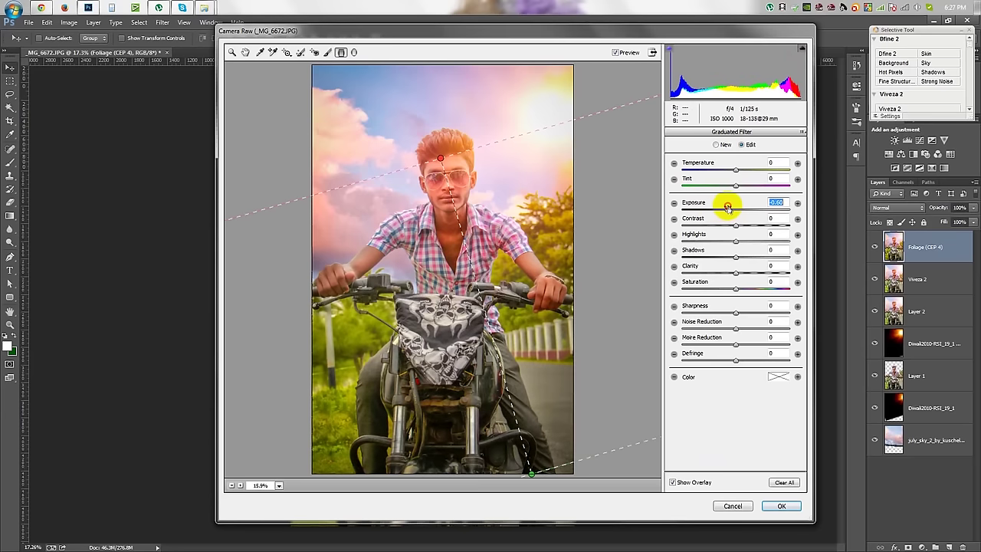
{"action": "mouse_move", "coordinate": [739, 166]}
{"action": "left_mouse_down"}
{"action": "mouse_move", "coordinate": [688, 156]}
{"action": "mouse_move", "coordinate": [745, 187]}
{"action": "mouse_move", "coordinate": [708, 183]}
{"action": "left_mouse_up"}
Push the gradient's Highlights to +100, Clarity +66 and Saturation −68, reposition its ends, and apply
{"action": "left_click_drag", "start_coordinate": [491, 148], "coordinate": [499, 158]}
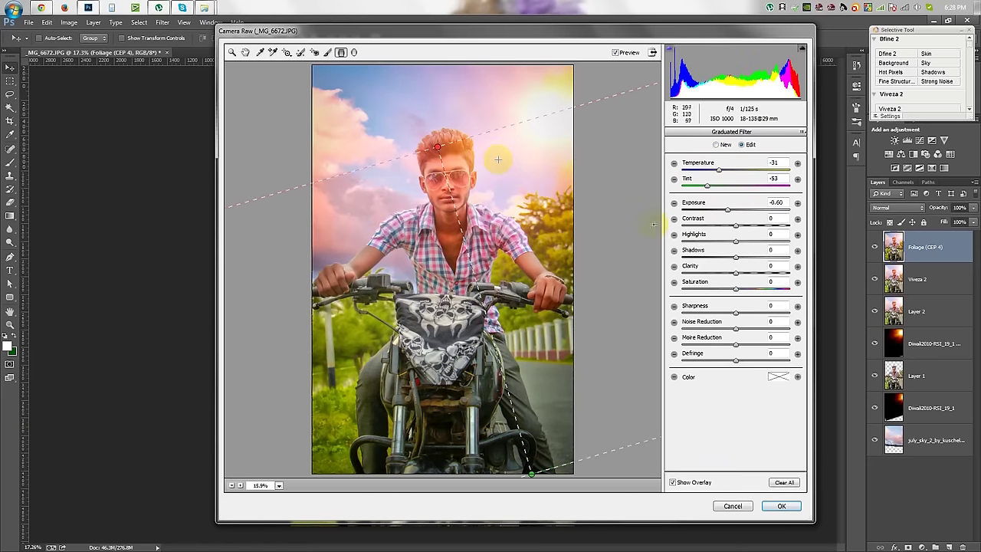
{"action": "left_click_drag", "start_coordinate": [734, 241], "coordinate": [826, 256]}
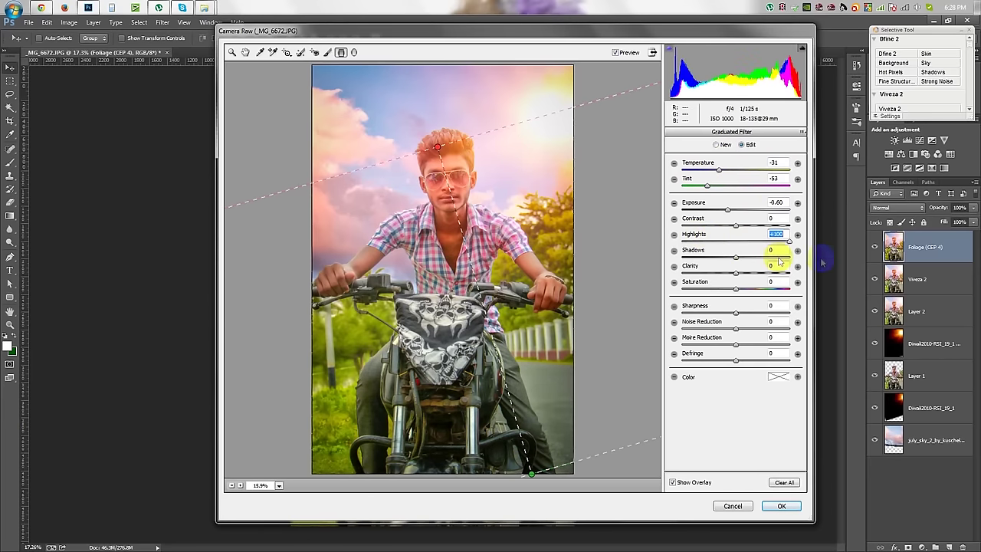
{"action": "mouse_move", "coordinate": [740, 274]}
{"action": "left_mouse_down"}
{"action": "mouse_move", "coordinate": [772, 276]}
{"action": "mouse_move", "coordinate": [740, 271]}
{"action": "mouse_move", "coordinate": [773, 276]}
{"action": "mouse_move", "coordinate": [750, 258]}
{"action": "left_mouse_up"}
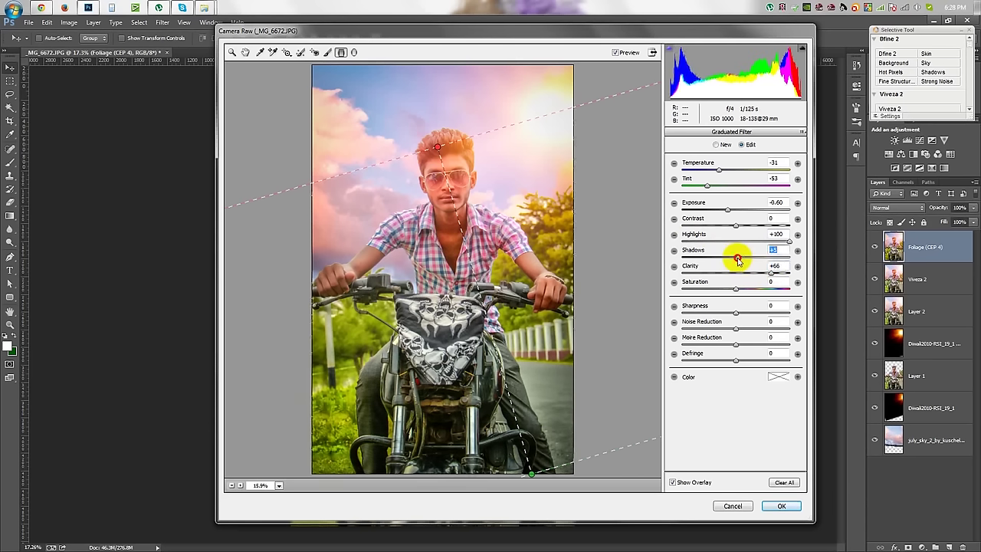
{"action": "mouse_move", "coordinate": [736, 289]}
{"action": "left_mouse_down"}
{"action": "mouse_move", "coordinate": [675, 289]}
{"action": "mouse_move", "coordinate": [699, 289]}
{"action": "left_mouse_up"}
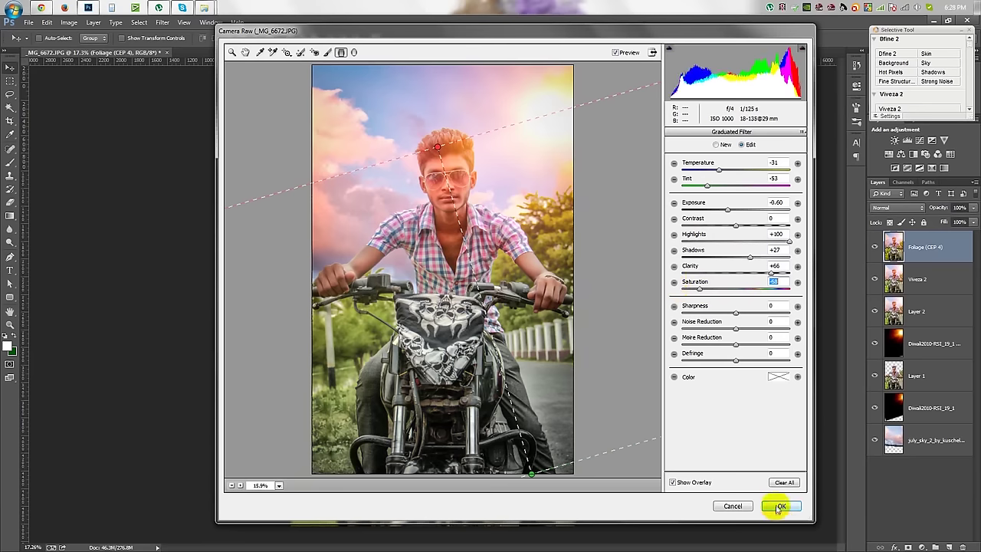
{"action": "left_click_drag", "start_coordinate": [532, 479], "coordinate": [528, 441]}
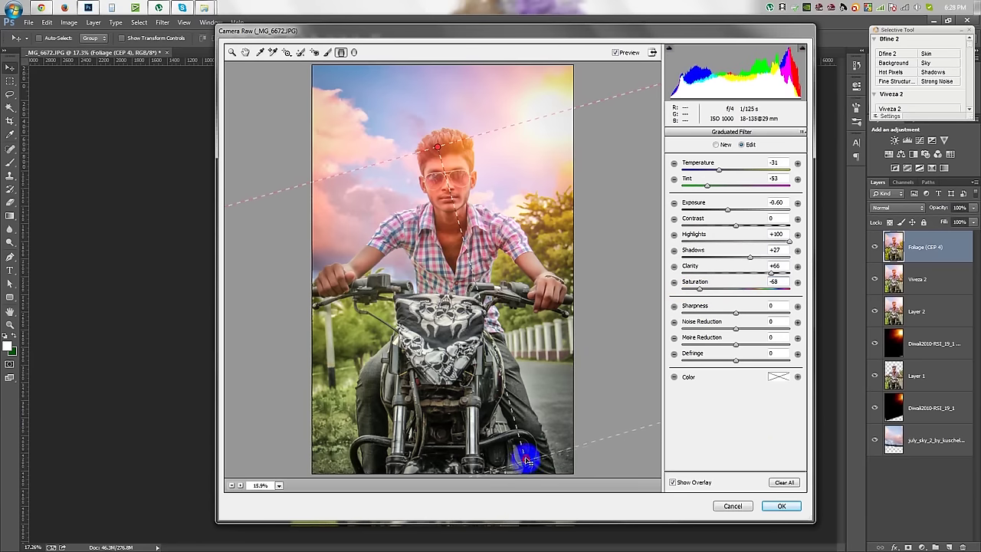
{"action": "mouse_move", "coordinate": [438, 148]}
{"action": "left_mouse_down"}
{"action": "mouse_move", "coordinate": [394, 61]}
{"action": "mouse_move", "coordinate": [417, 84]}
{"action": "mouse_move", "coordinate": [492, 253]}
{"action": "left_mouse_up"}
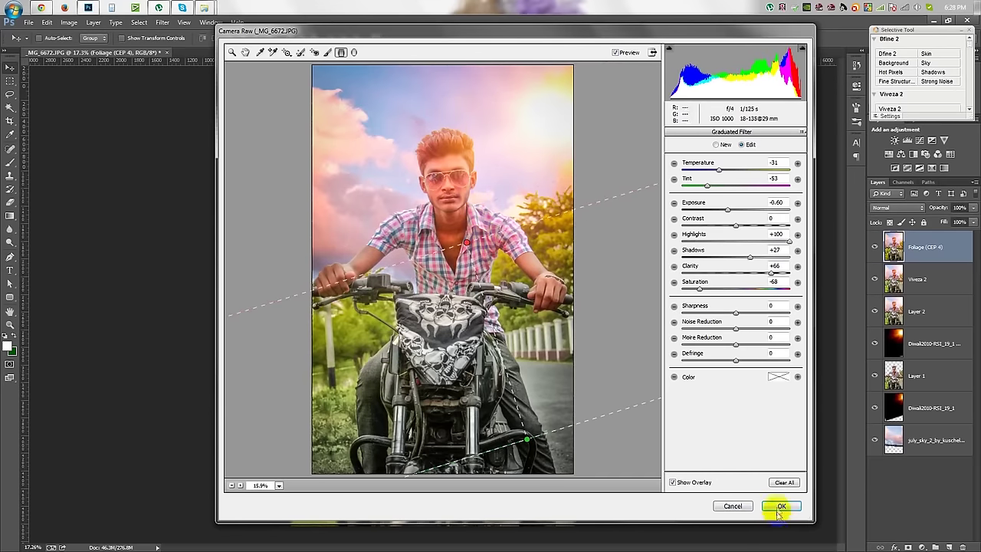
{"action": "left_click", "coordinate": [779, 505]}
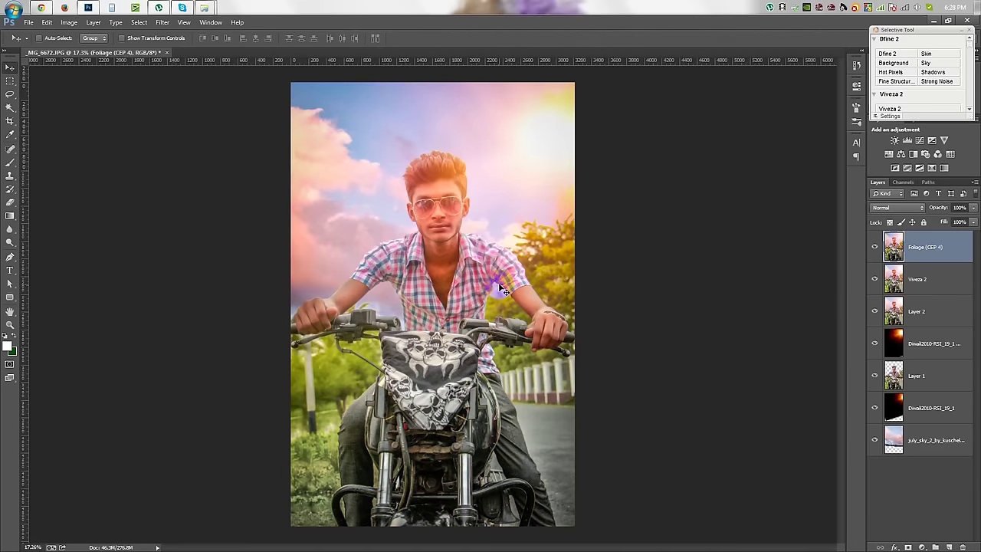
Start an empty text layer on the photo, then switch to Chrome in a new tab
{"action": "left_click", "coordinate": [10, 270]}
{"action": "left_click", "coordinate": [360, 114]}
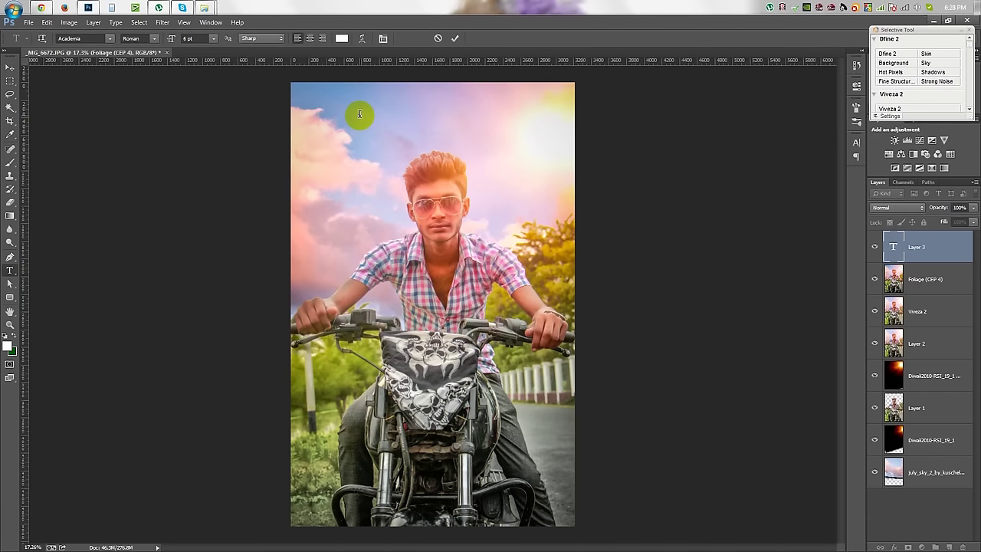
{"action": "mouse_move", "coordinate": [41, 8]}
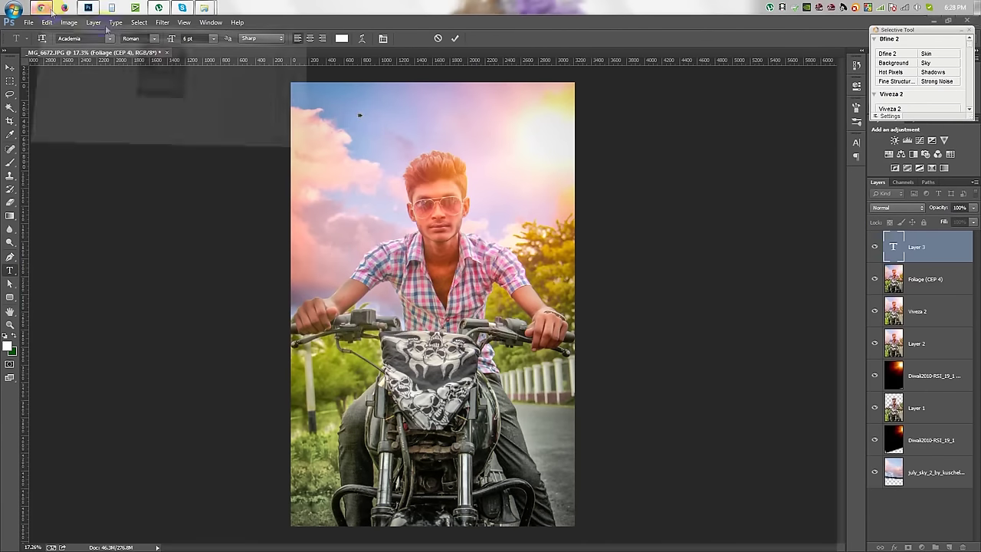
{"action": "left_click", "coordinate": [215, 30]}
{"action": "left_click", "coordinate": [214, 23]}
{"action": "right_click", "coordinate": [213, 37]}
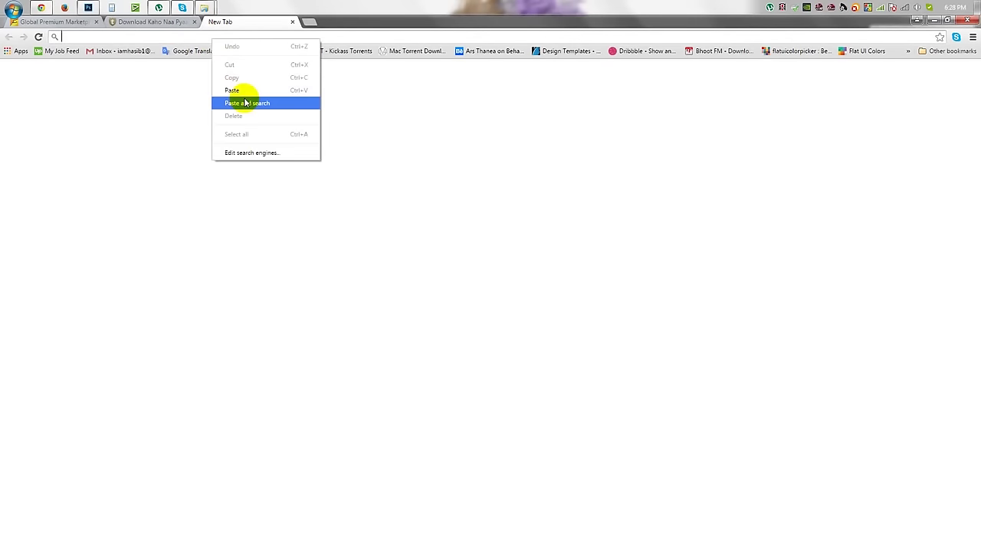
Search 'Let's Raid', paste it into Google Translate, then return to Photoshop
{"action": "left_click", "coordinate": [242, 101]}
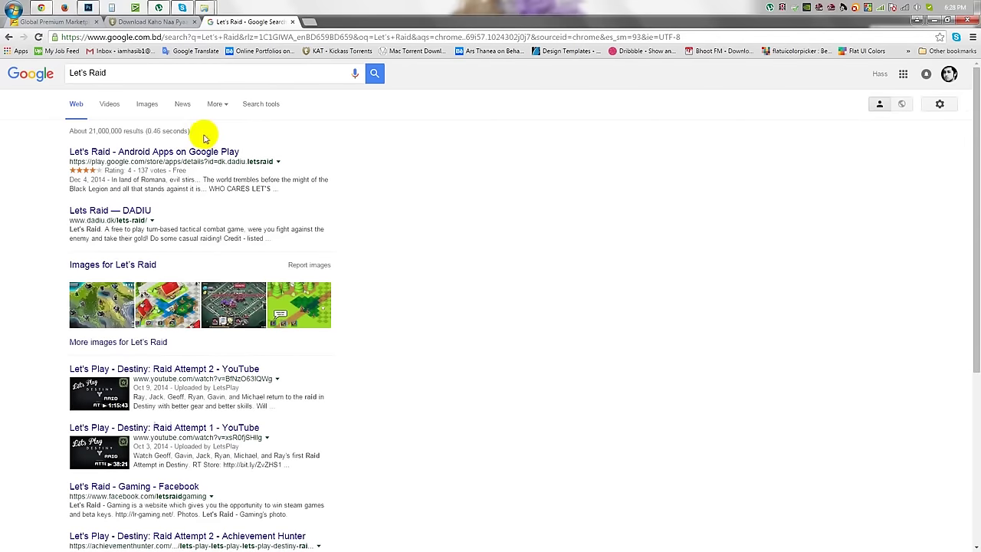
{"action": "triple_click", "coordinate": [192, 75]}
{"action": "key", "text": "ctrl+c"}
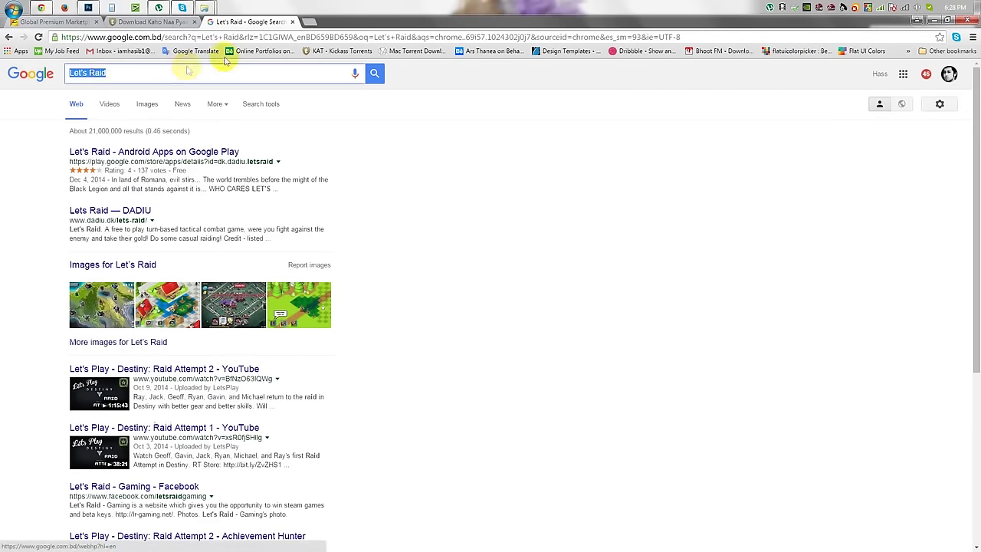
{"action": "left_click", "coordinate": [177, 54]}
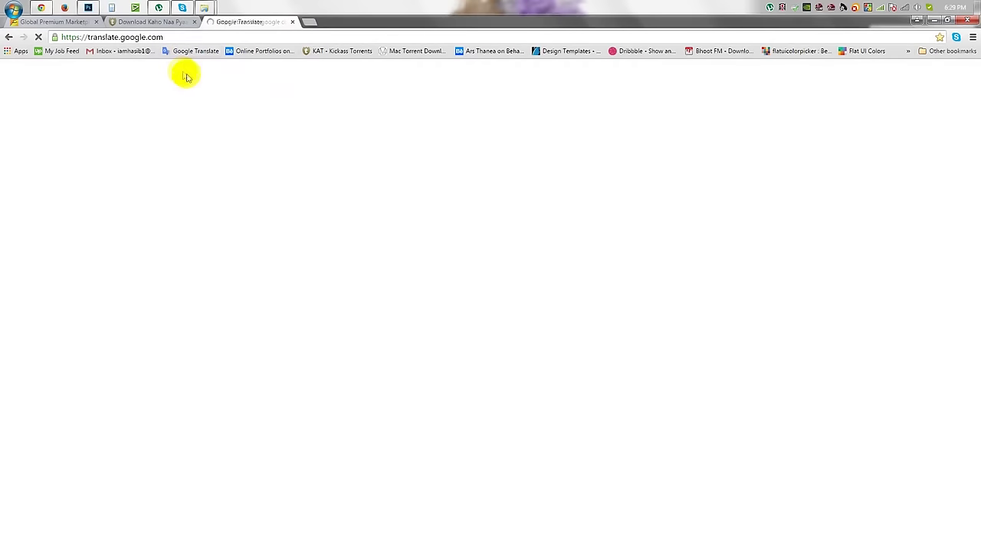
{"action": "key", "text": "ctrl+v"}
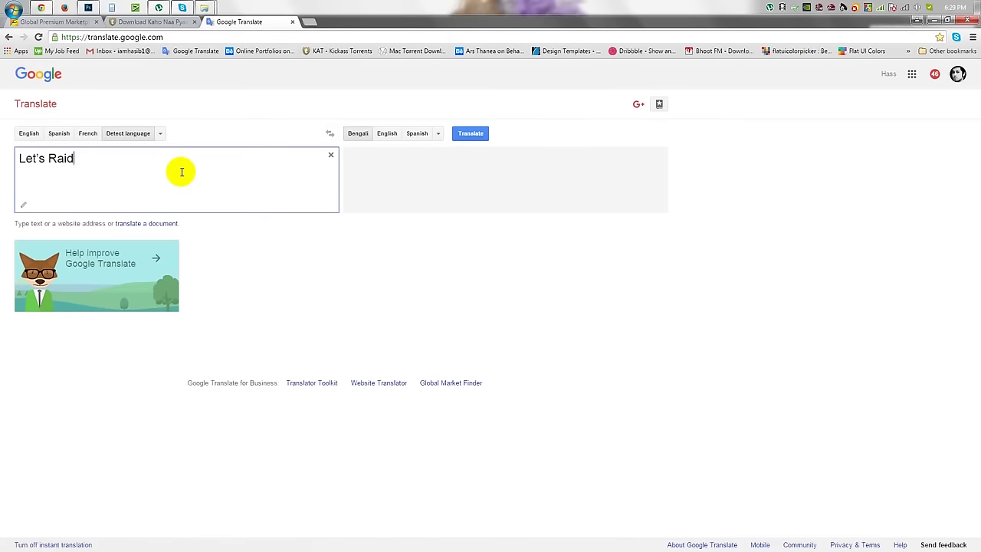
{"action": "key", "text": "alt+Tab"}
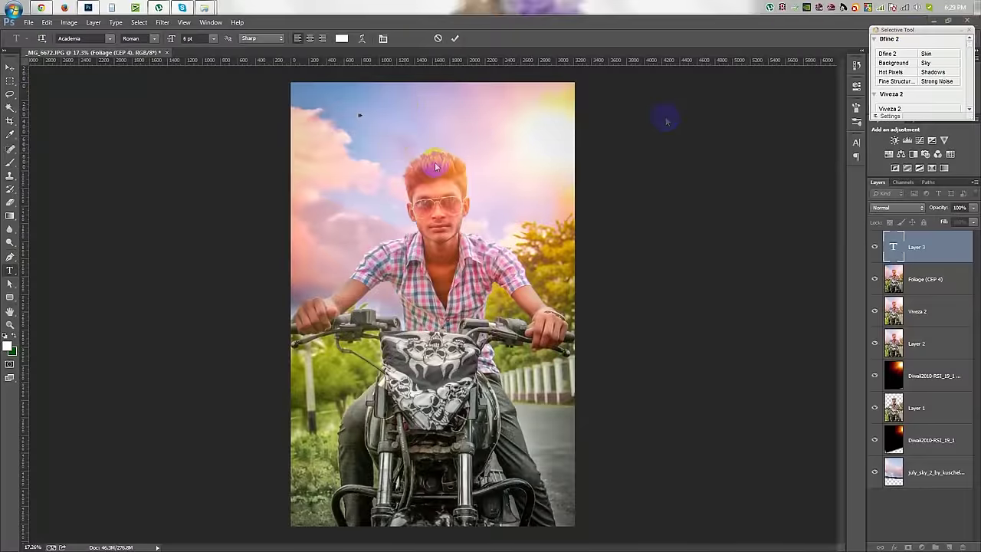
Enlarge the pasted title to 385 pt, try Acryle Script and AF PEPSI, then shrink it to 352 pt
{"action": "mouse_move", "coordinate": [175, 40]}
{"action": "left_mouse_down"}
{"action": "mouse_move", "coordinate": [317, 61]}
{"action": "mouse_move", "coordinate": [530, 172]}
{"action": "left_mouse_up"}
{"action": "left_click", "coordinate": [858, 144]}
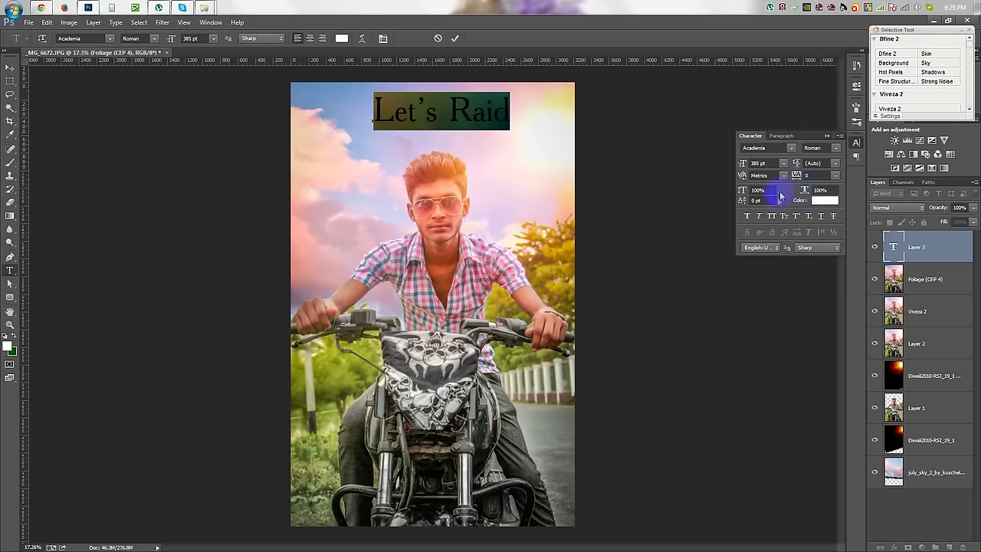
{"action": "left_click", "coordinate": [829, 136]}
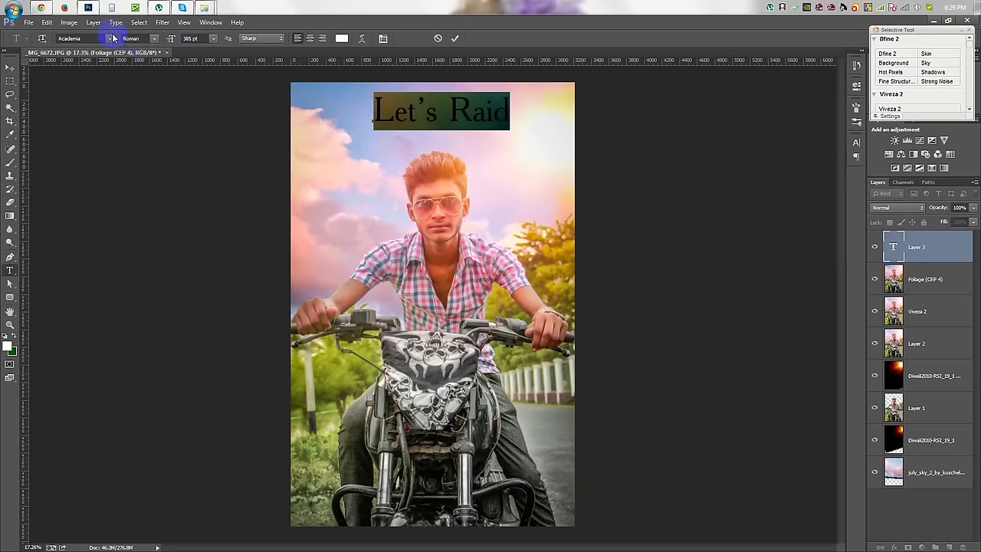
{"action": "left_click", "coordinate": [109, 38]}
{"action": "left_click", "coordinate": [175, 98]}
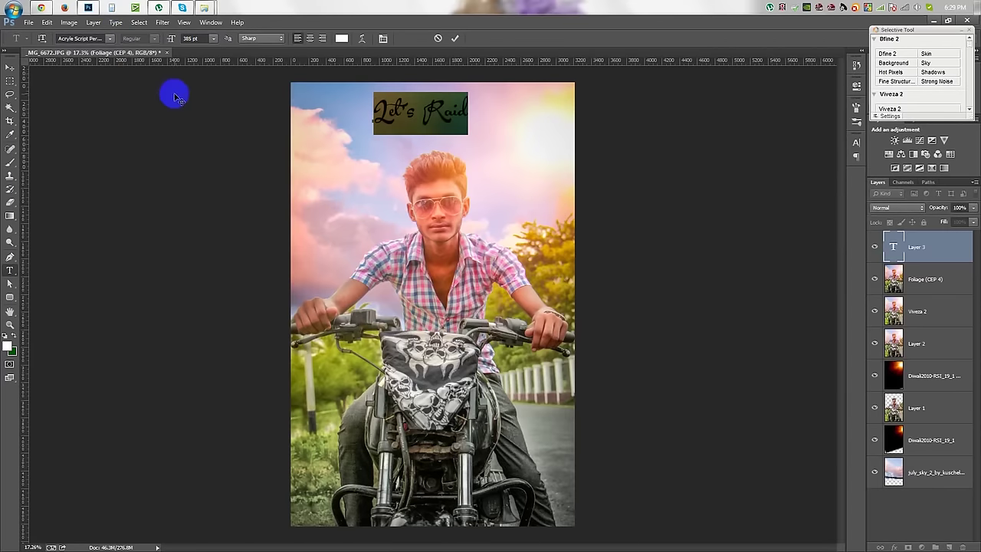
{"action": "left_click", "coordinate": [99, 38]}
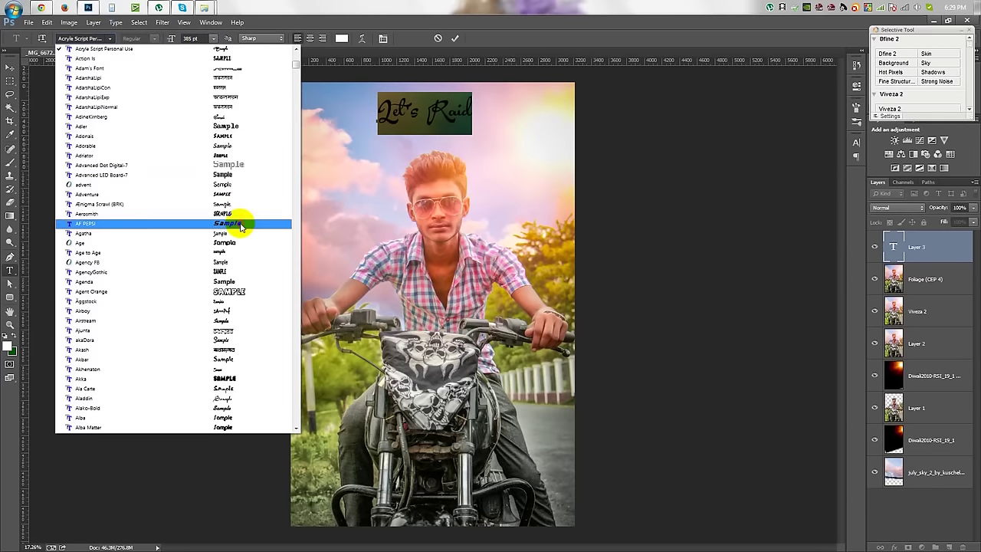
{"action": "left_click", "coordinate": [230, 222]}
{"action": "left_click", "coordinate": [193, 39]}
{"action": "left_click_drag", "start_coordinate": [196, 40], "coordinate": [136, 42]}
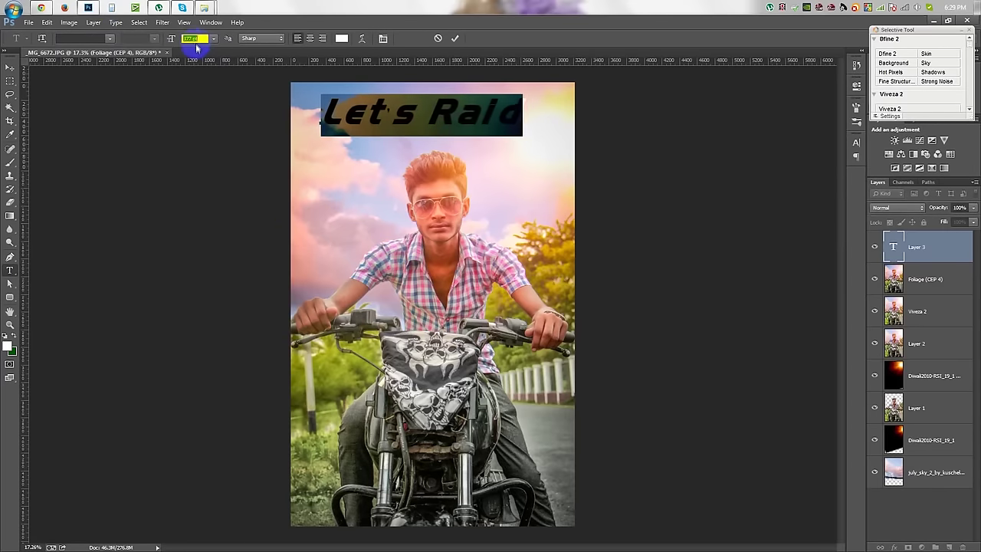
Try more title fonts: a small-caps font, Alex Brush, Allegro and American Scribe
{"action": "left_click", "coordinate": [112, 40]}
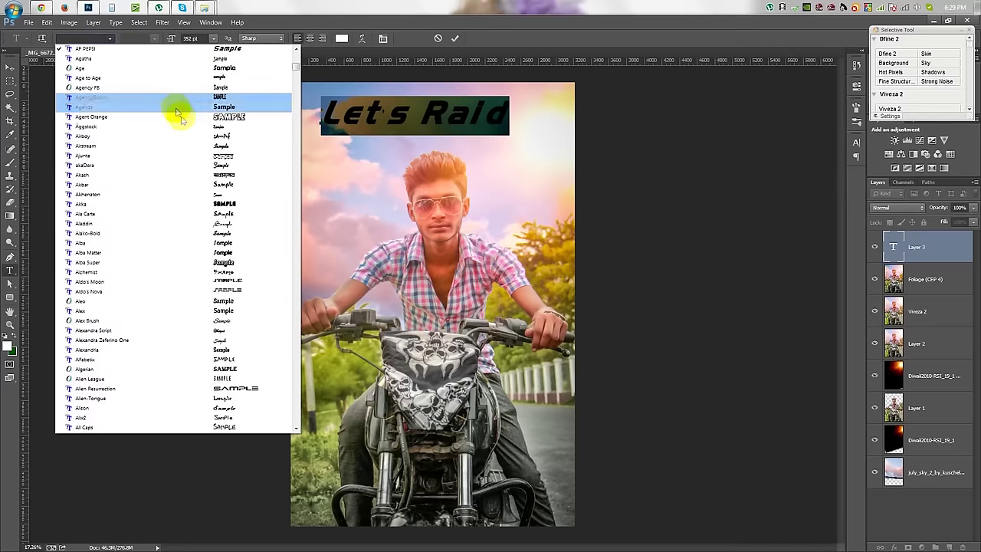
{"action": "left_click", "coordinate": [253, 151]}
{"action": "left_click", "coordinate": [111, 39]}
{"action": "left_click", "coordinate": [203, 226]}
{"action": "left_click_drag", "start_coordinate": [350, 230], "coordinate": [349, 188]}
{"action": "left_click", "coordinate": [111, 39]}
{"action": "left_click", "coordinate": [184, 184]}
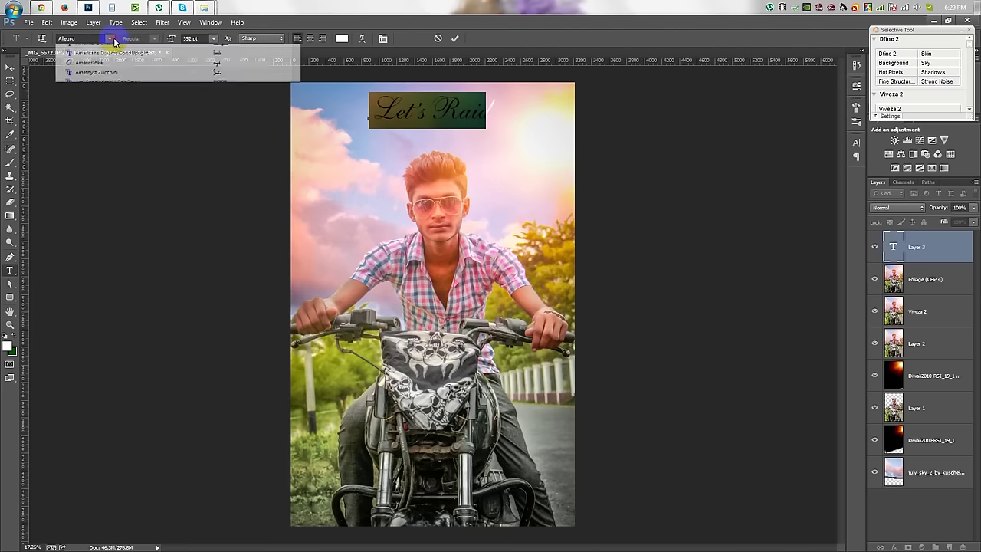
{"action": "left_click", "coordinate": [111, 38]}
{"action": "left_click", "coordinate": [223, 287]}
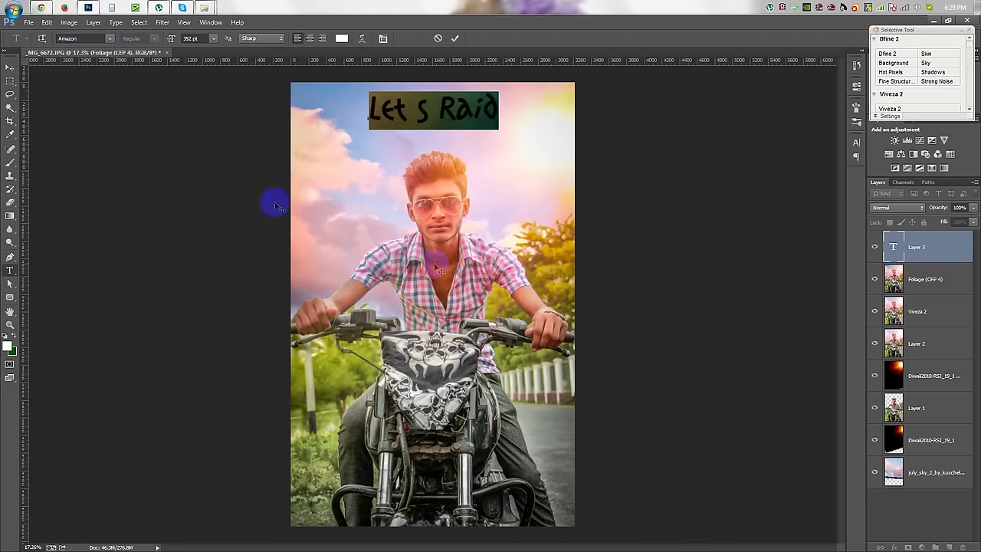
{"action": "left_click", "coordinate": [111, 39]}
{"action": "left_click", "coordinate": [157, 111]}
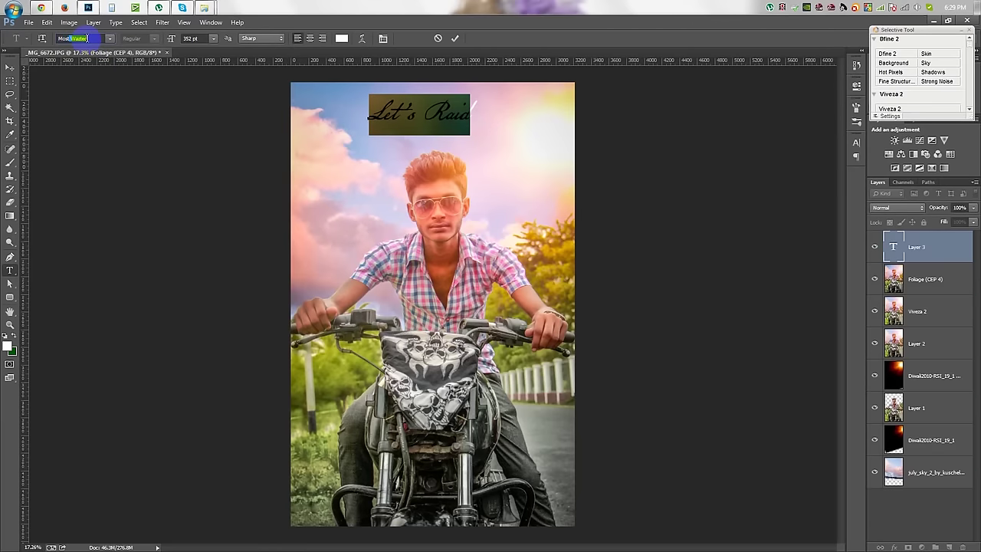
Set the title in Most Wasted, commit it, and place it over the bike's lower front
{"action": "key", "text": "Return"}
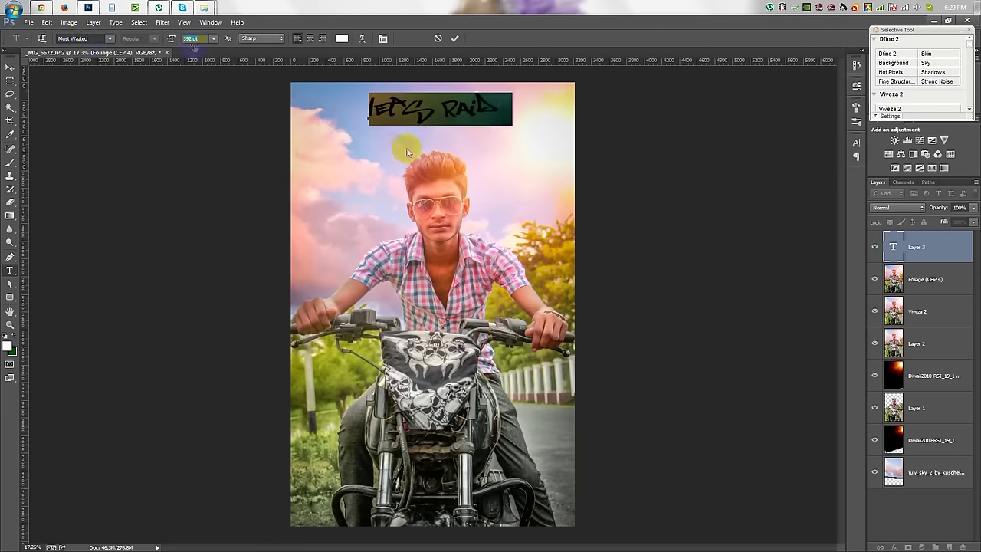
{"action": "mouse_move", "coordinate": [438, 171]}
{"action": "left_mouse_down"}
{"action": "mouse_move", "coordinate": [438, 449]}
{"action": "mouse_move", "coordinate": [454, 140]}
{"action": "left_mouse_up"}
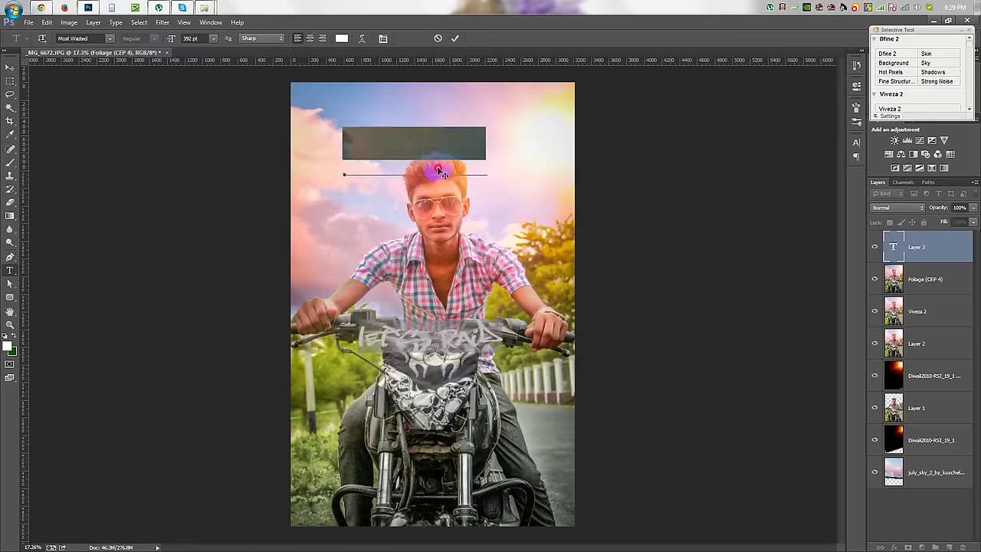
{"action": "left_click", "coordinate": [459, 48]}
{"action": "left_click_drag", "start_coordinate": [430, 109], "coordinate": [383, 431]}
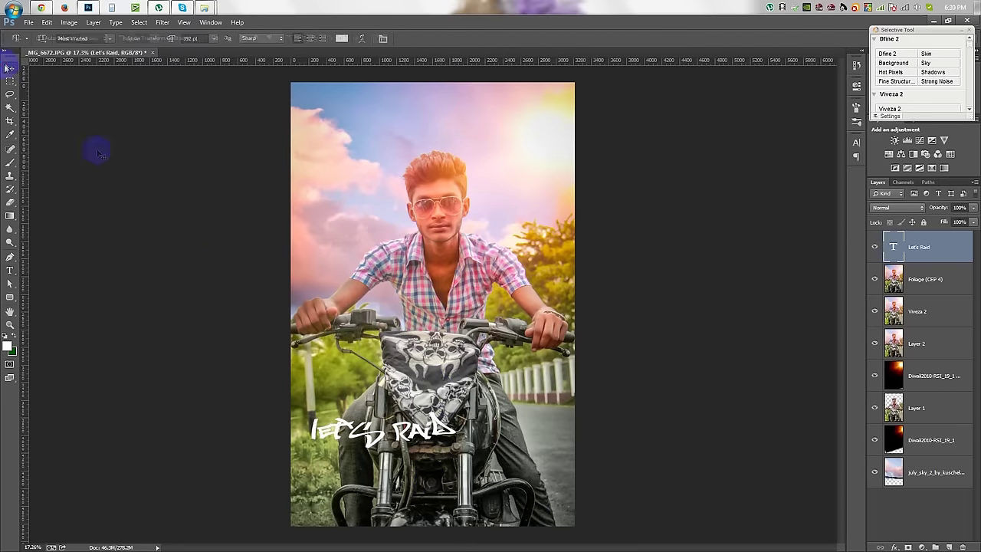
Tilt the Let's Raid title about 25° and enlarge it to roughly 119%
{"action": "key", "text": "ctrl+plus"}
{"action": "key", "text": "ctrl+t"}
{"action": "scroll", "coordinate": [591, 412], "scroll_direction": "down", "scroll_amount": 2}
{"action": "mouse_move", "coordinate": [592, 412]}
{"action": "left_mouse_down"}
{"action": "mouse_move", "coordinate": [565, 372]}
{"action": "mouse_move", "coordinate": [552, 394]}
{"action": "mouse_move", "coordinate": [689, 371]}
{"action": "left_mouse_up"}
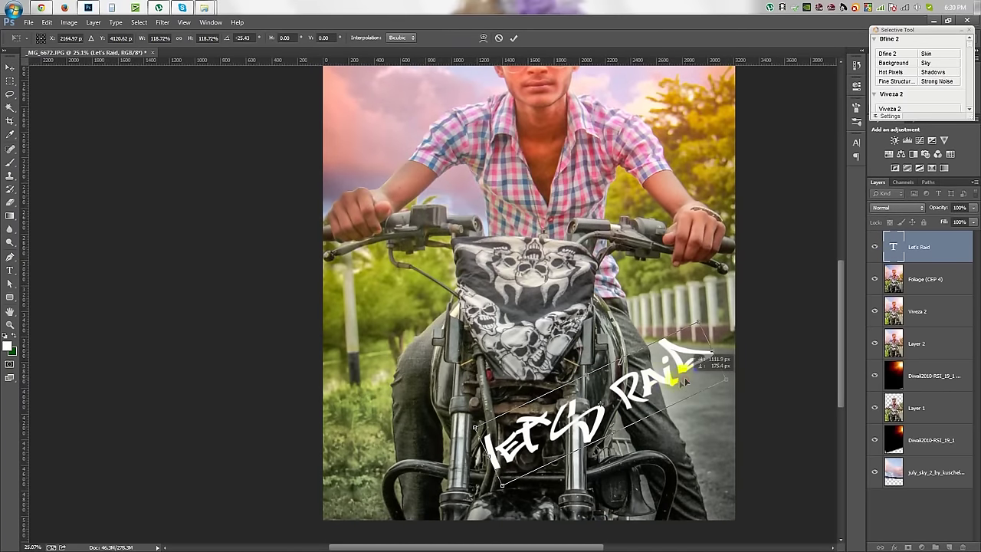
{"action": "key", "text": "Return"}
{"action": "scroll", "coordinate": [636, 288], "scroll_direction": "up", "scroll_amount": 2}
{"action": "scroll", "coordinate": [636, 288], "scroll_direction": "up", "scroll_amount": 2}
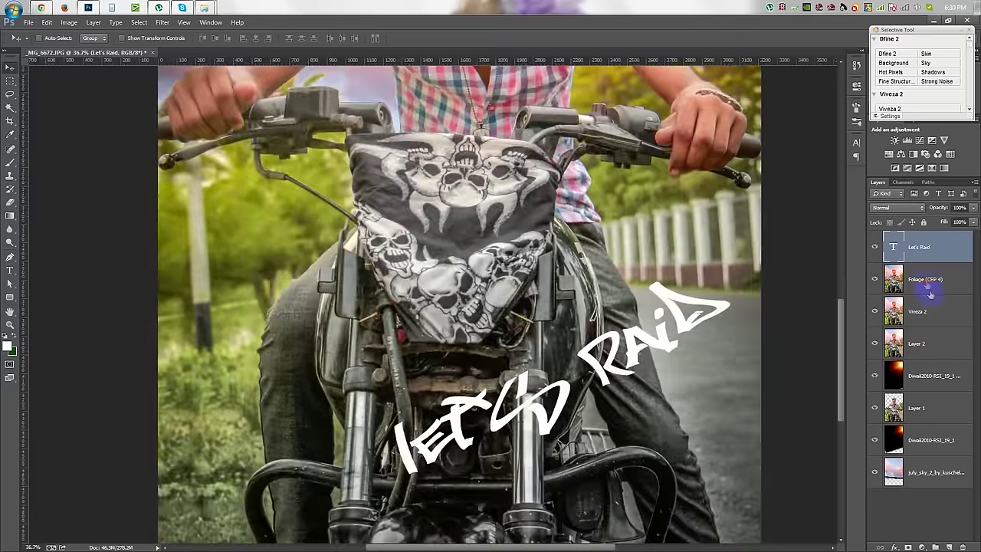
Add a new empty layer and give the title a 15 px black Stroke outline
{"action": "key", "text": "ctrl+shift+alt+n"}
{"action": "double_click", "coordinate": [944, 246]}
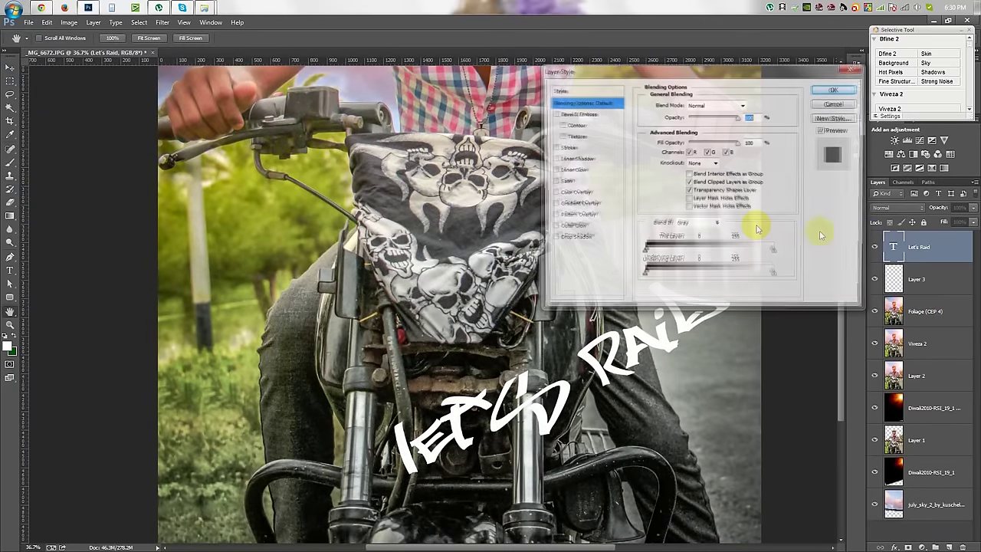
{"action": "left_click", "coordinate": [568, 146]}
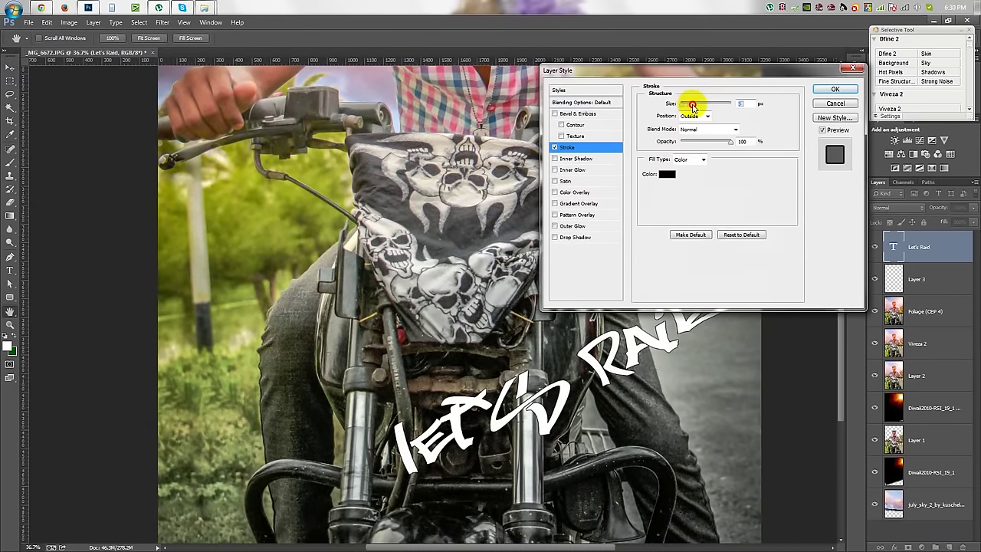
{"action": "left_click_drag", "start_coordinate": [682, 104], "coordinate": [687, 105]}
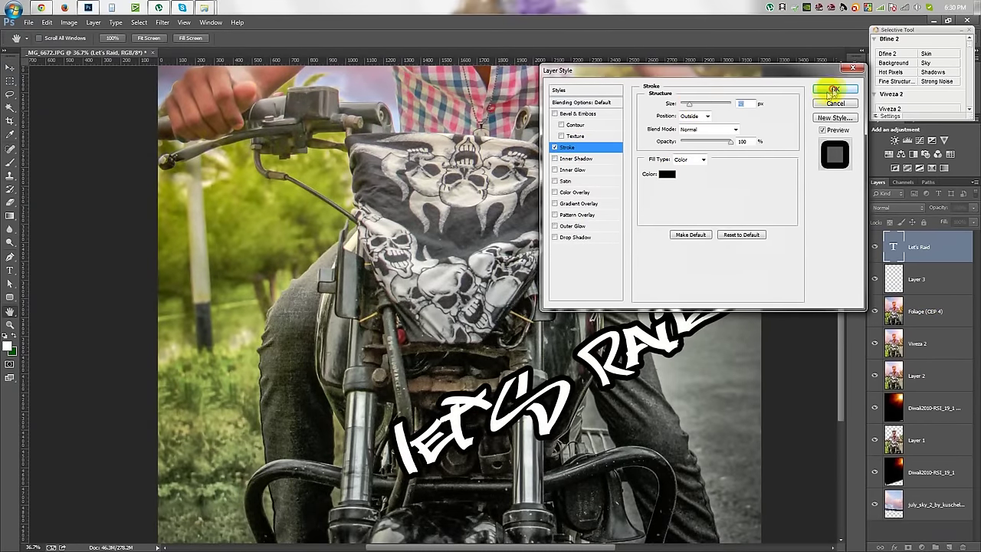
{"action": "left_click", "coordinate": [834, 90]}
{"action": "left_click", "coordinate": [928, 300]}
{"action": "left_click", "coordinate": [9, 162]}
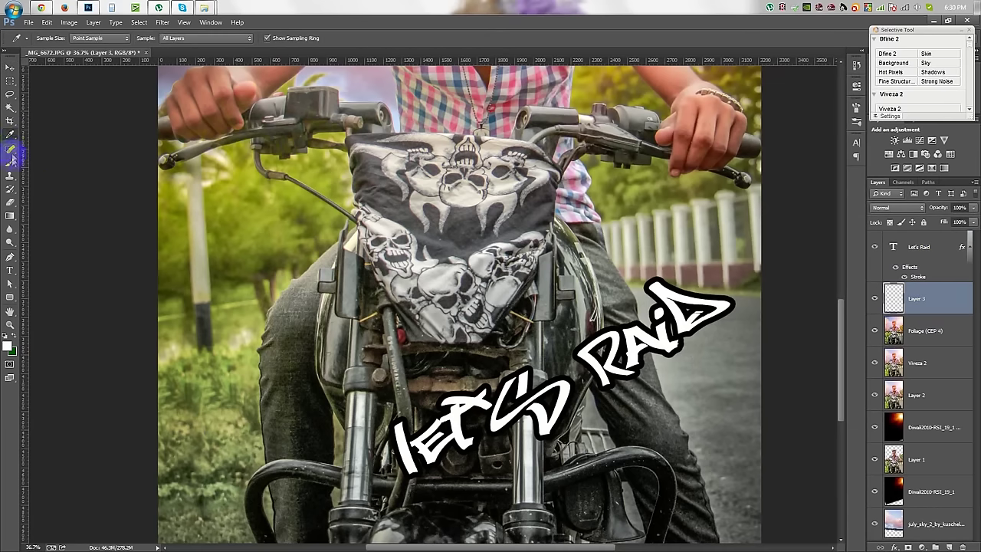
Undo and reapply the title's black Stroke outline at a thicker width
{"action": "right_click", "coordinate": [746, 334]}
{"action": "key", "text": "ctrl+z"}
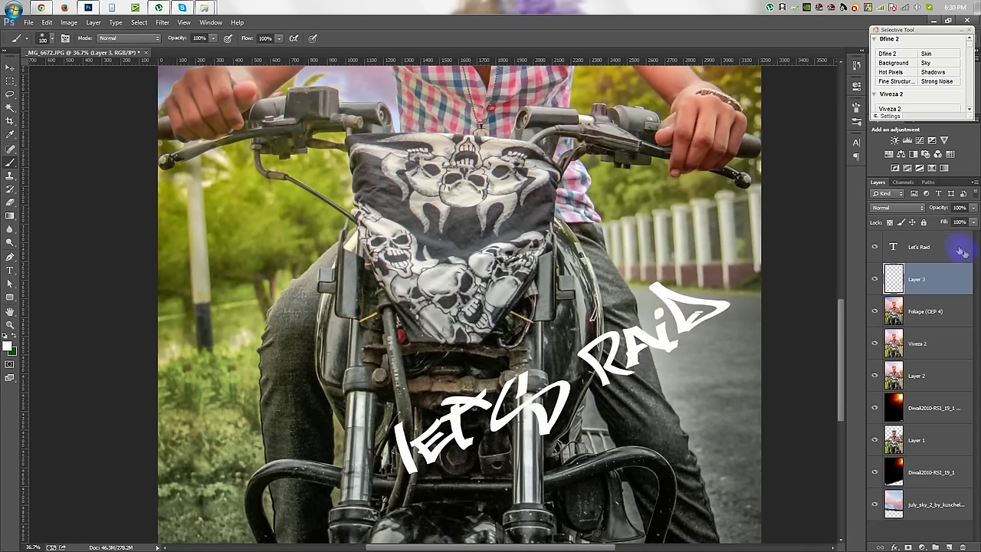
{"action": "double_click", "coordinate": [954, 250]}
{"action": "mouse_move", "coordinate": [611, 71]}
{"action": "left_mouse_down"}
{"action": "mouse_move", "coordinate": [388, 71]}
{"action": "mouse_move", "coordinate": [394, 91]}
{"action": "left_mouse_up"}
{"action": "left_click", "coordinate": [345, 168]}
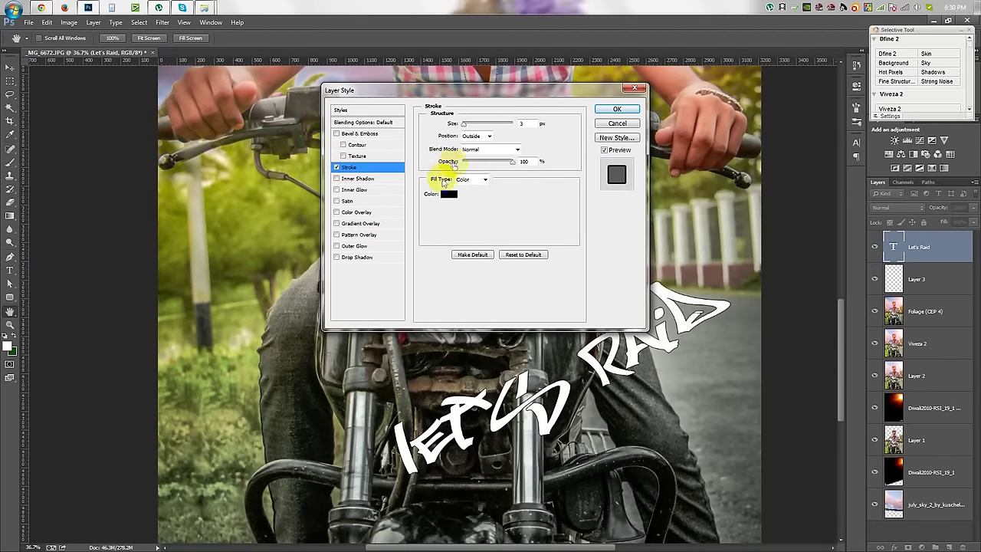
{"action": "left_click_drag", "start_coordinate": [464, 124], "coordinate": [470, 125]}
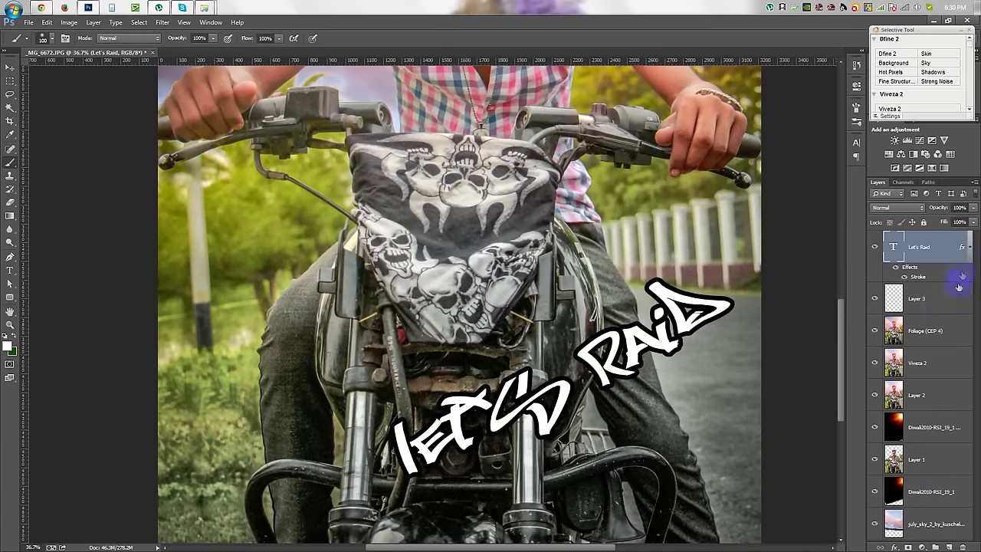
Paint black ink splatter around the RAID letters using splatter brushes on Layer 3
{"action": "right_click", "coordinate": [479, 244]}
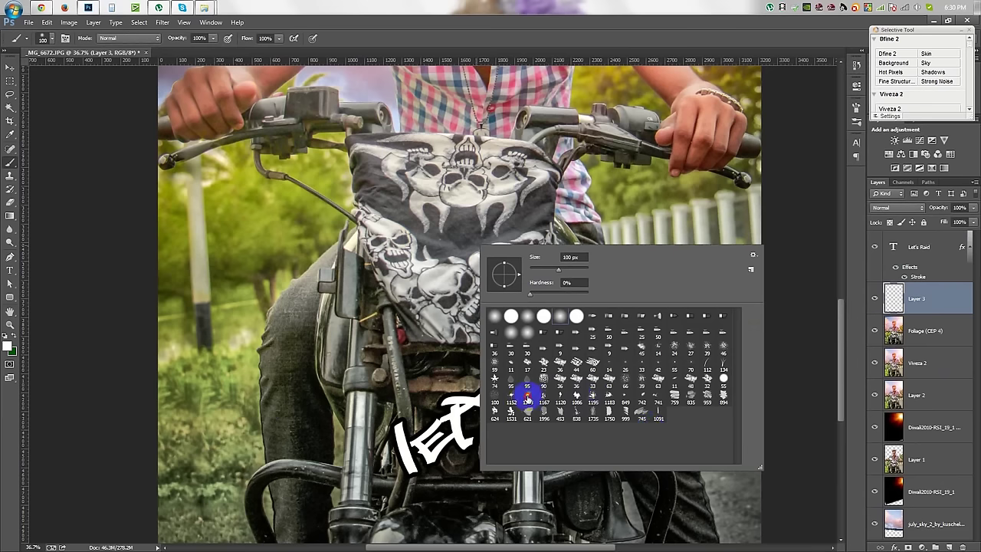
{"action": "left_click", "coordinate": [602, 108]}
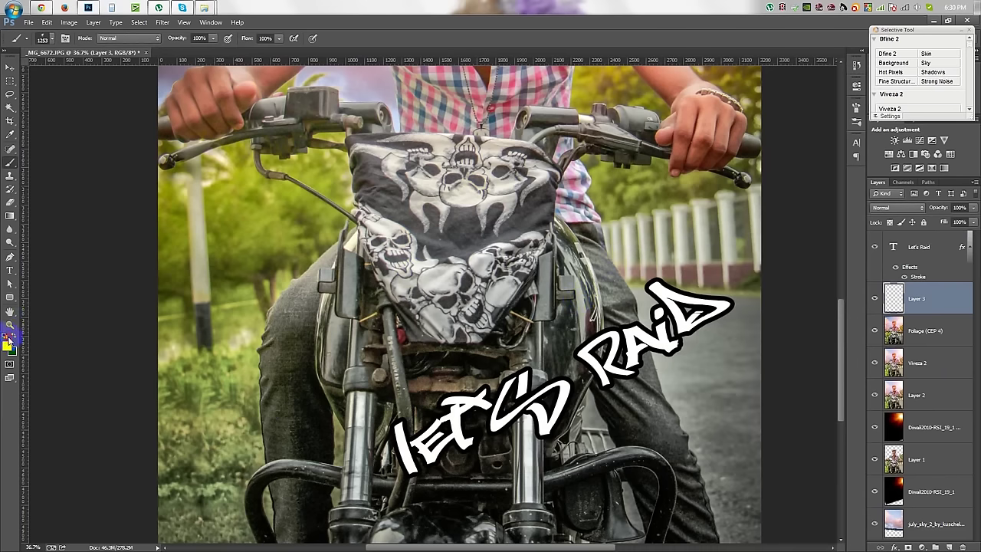
{"action": "left_click_drag", "start_coordinate": [549, 383], "coordinate": [613, 406]}
{"action": "left_click", "coordinate": [614, 405]}
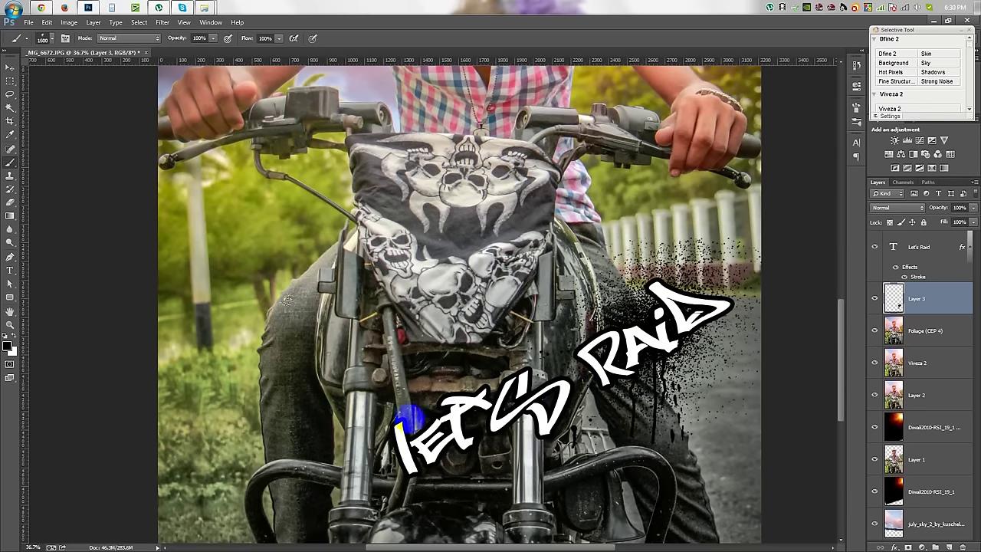
{"action": "right_click", "coordinate": [529, 329]}
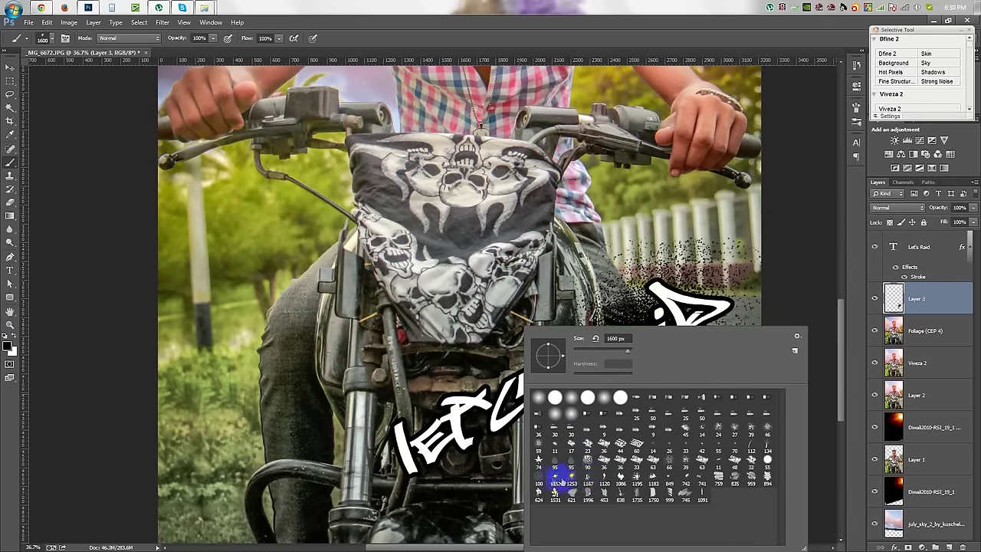
{"action": "left_click", "coordinate": [518, 416]}
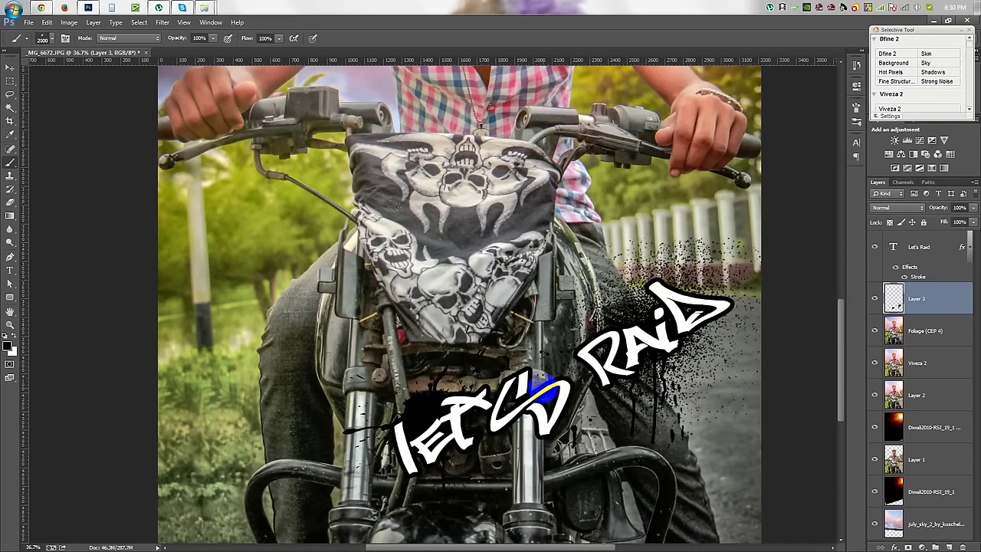
{"action": "scroll", "coordinate": [540, 387], "scroll_direction": "down", "scroll_amount": 5}
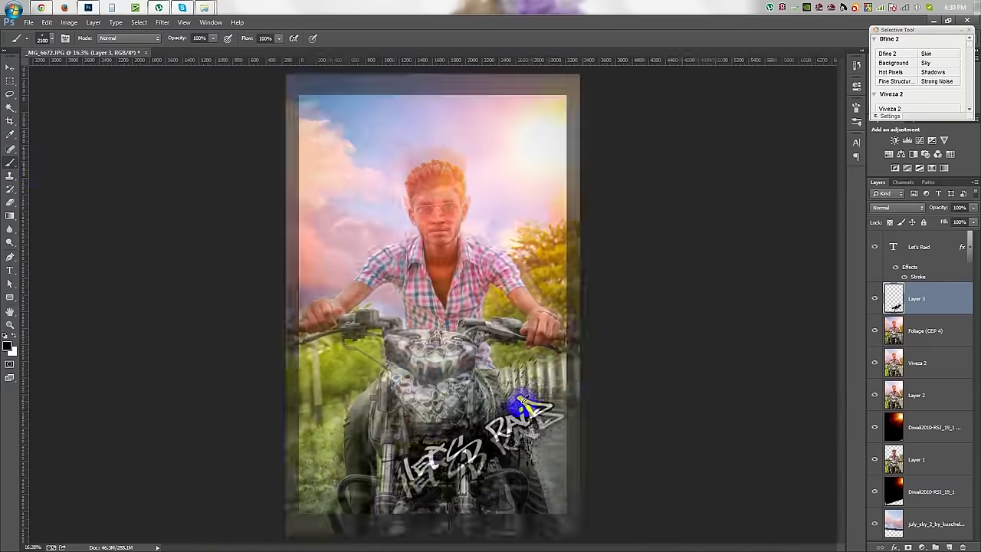
{"action": "scroll", "coordinate": [527, 407], "scroll_direction": "up", "scroll_amount": 3}
Paint a large black ink stroke behind the 'Let's' letters, discarding an unwanted blot
{"action": "right_click", "coordinate": [528, 408]}
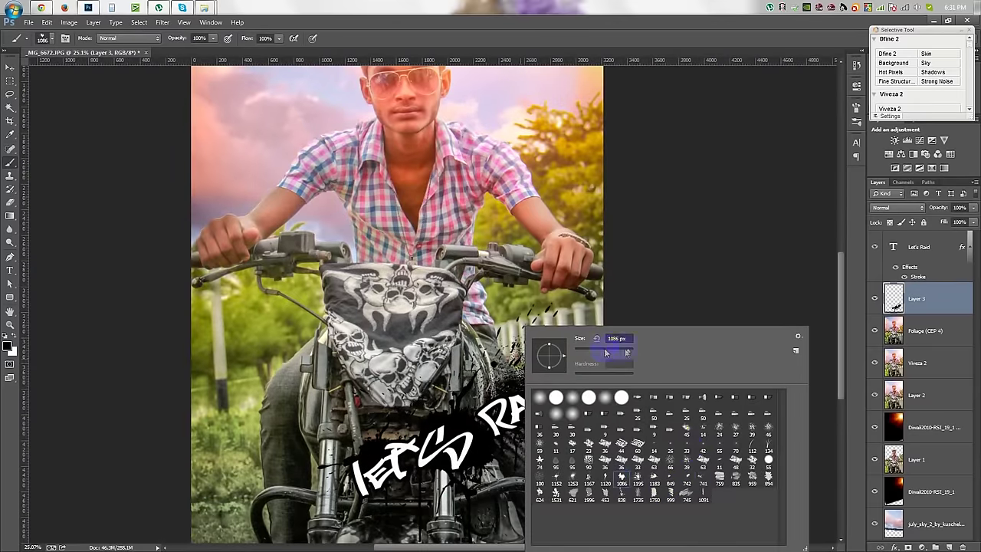
{"action": "left_click", "coordinate": [471, 416]}
{"action": "left_click", "coordinate": [445, 420]}
{"action": "key", "text": "ctrl+z"}
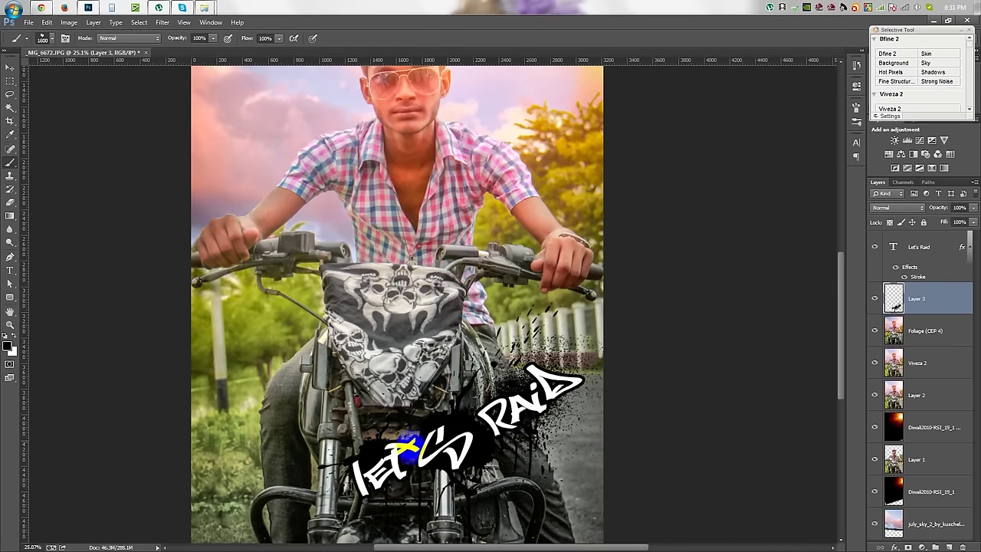
{"action": "left_click_drag", "start_coordinate": [408, 449], "coordinate": [522, 487]}
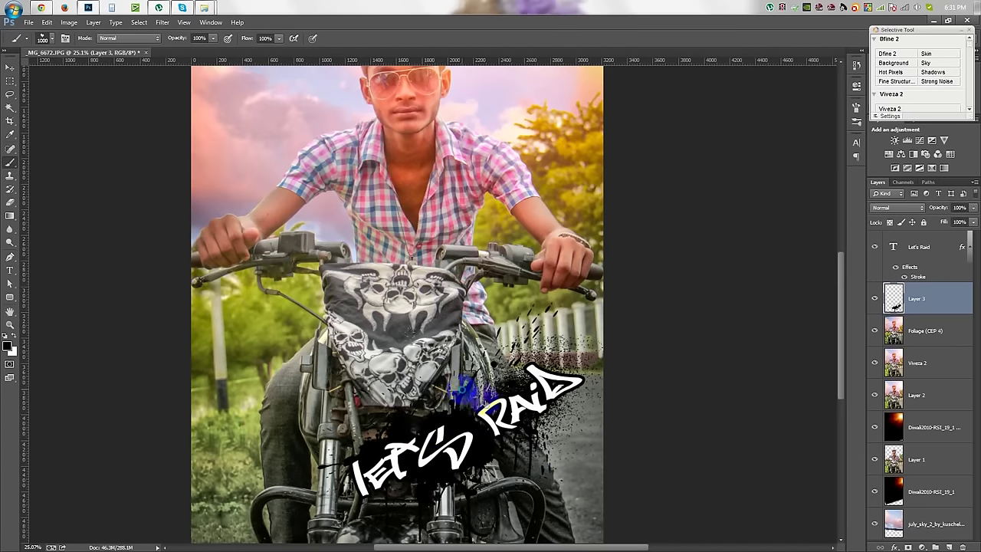
{"action": "right_click", "coordinate": [525, 441]}
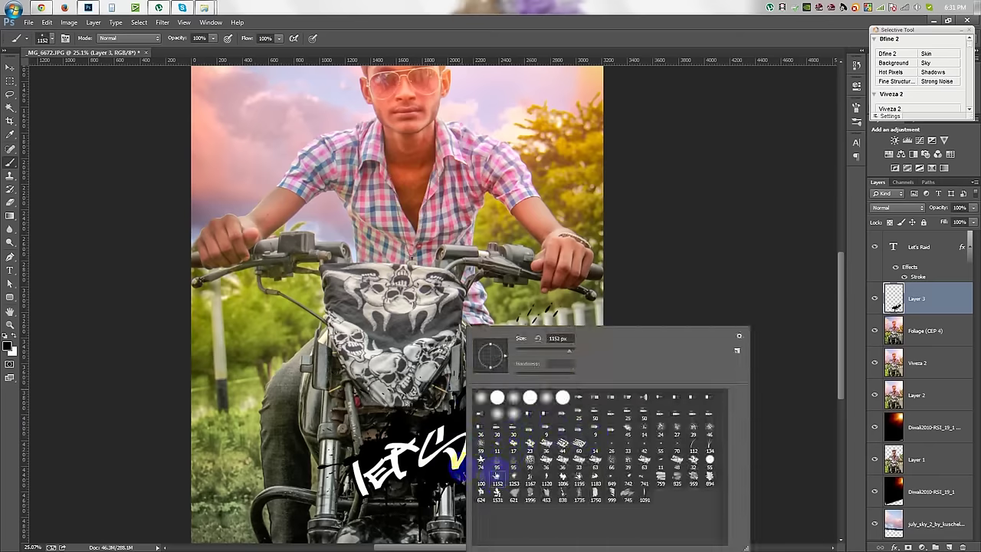
{"action": "key", "text": "Return"}
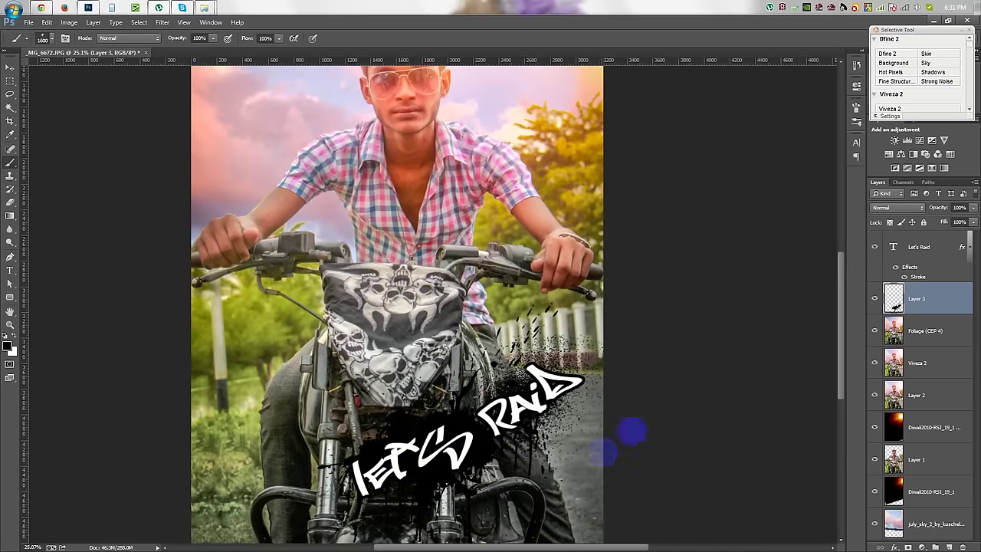
{"action": "left_click", "coordinate": [9, 67]}
{"action": "left_click", "coordinate": [413, 196]}
{"action": "left_click", "coordinate": [960, 251]}
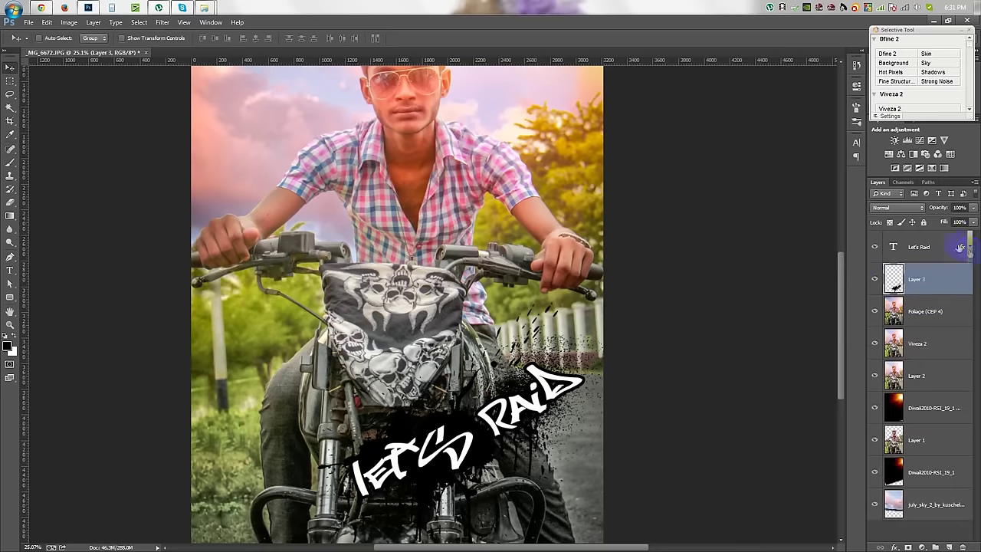
Rotate and rescale the title with its splatter, then Alt-drag a copy of the text below it
{"action": "key", "text": "ctrl+t"}
{"action": "mouse_move", "coordinate": [659, 286]}
{"action": "left_mouse_down"}
{"action": "mouse_move", "coordinate": [696, 355]}
{"action": "mouse_move", "coordinate": [537, 390]}
{"action": "mouse_move", "coordinate": [519, 284]}
{"action": "mouse_move", "coordinate": [564, 394]}
{"action": "mouse_move", "coordinate": [631, 394]}
{"action": "left_mouse_up"}
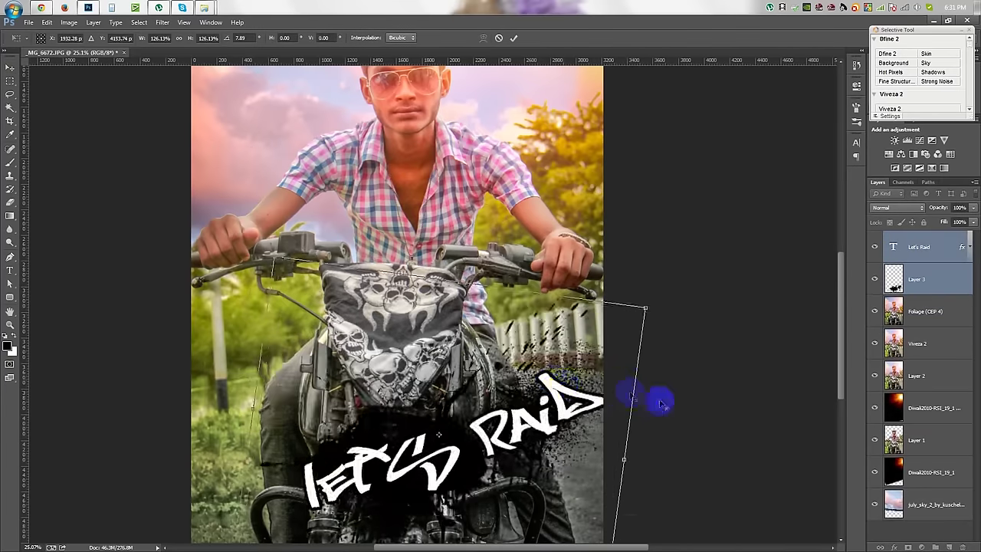
{"action": "scroll", "coordinate": [621, 376], "scroll_direction": "down", "scroll_amount": 2}
{"action": "mouse_move", "coordinate": [604, 364]}
{"action": "left_mouse_down"}
{"action": "mouse_move", "coordinate": [596, 357]}
{"action": "mouse_move", "coordinate": [562, 398]}
{"action": "mouse_move", "coordinate": [460, 138]}
{"action": "mouse_move", "coordinate": [452, 142]}
{"action": "mouse_move", "coordinate": [478, 460]}
{"action": "mouse_move", "coordinate": [507, 466]}
{"action": "mouse_move", "coordinate": [497, 472]}
{"action": "mouse_move", "coordinate": [492, 455]}
{"action": "left_mouse_up"}
{"action": "key", "text": "Return"}
{"action": "scroll", "coordinate": [424, 443], "scroll_direction": "up", "scroll_amount": 2}
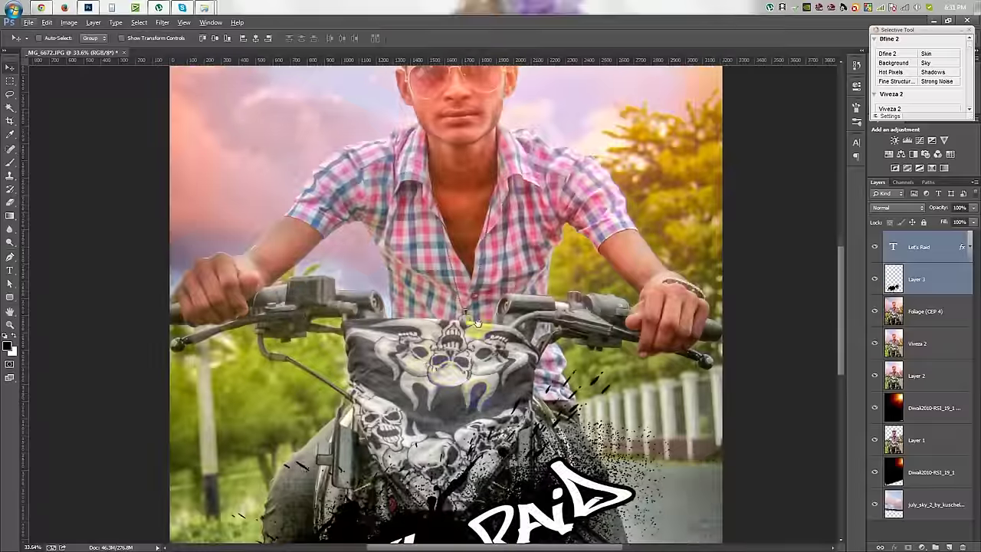
{"action": "scroll", "coordinate": [424, 345], "scroll_direction": "down", "scroll_amount": 1}
{"action": "left_click_drag", "start_coordinate": [559, 329], "coordinate": [559, 387]}
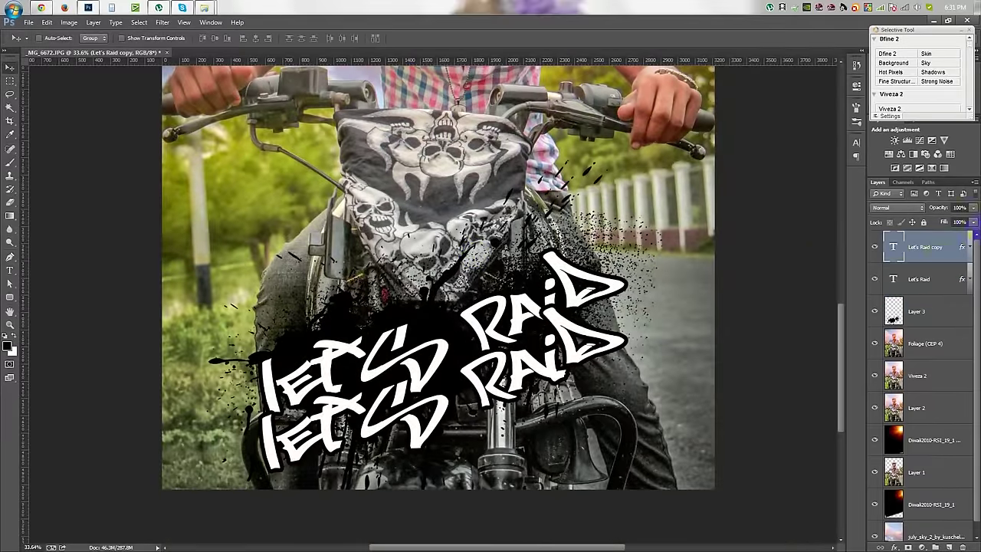
Retype the duplicate as an 'Edit By' credit with the editor's name at 72 pt under the title
{"action": "double_click", "coordinate": [894, 245]}
{"action": "type", "text": "Edit By Hack"}
{"action": "double_click", "coordinate": [894, 247]}
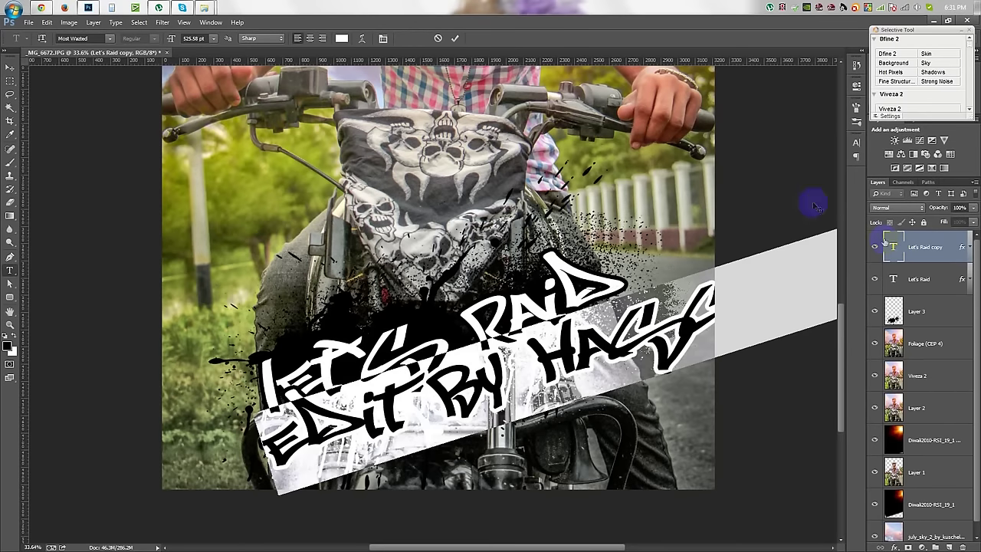
{"action": "left_click_drag", "start_coordinate": [170, 38], "coordinate": [143, 72]}
{"action": "left_click", "coordinate": [213, 38]}
{"action": "left_click", "coordinate": [212, 216]}
{"action": "left_click_drag", "start_coordinate": [416, 179], "coordinate": [472, 193]}
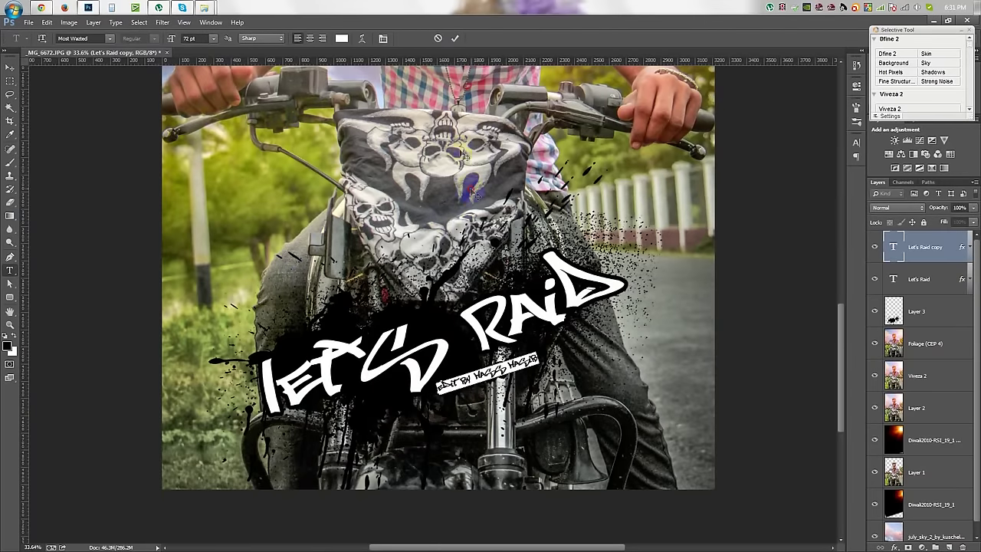
{"action": "left_click", "coordinate": [458, 37]}
Enlarge the credit text and tilt it to match the title's angle
{"action": "key", "text": "ctrl+t"}
{"action": "left_click_drag", "start_coordinate": [540, 351], "coordinate": [646, 271]}
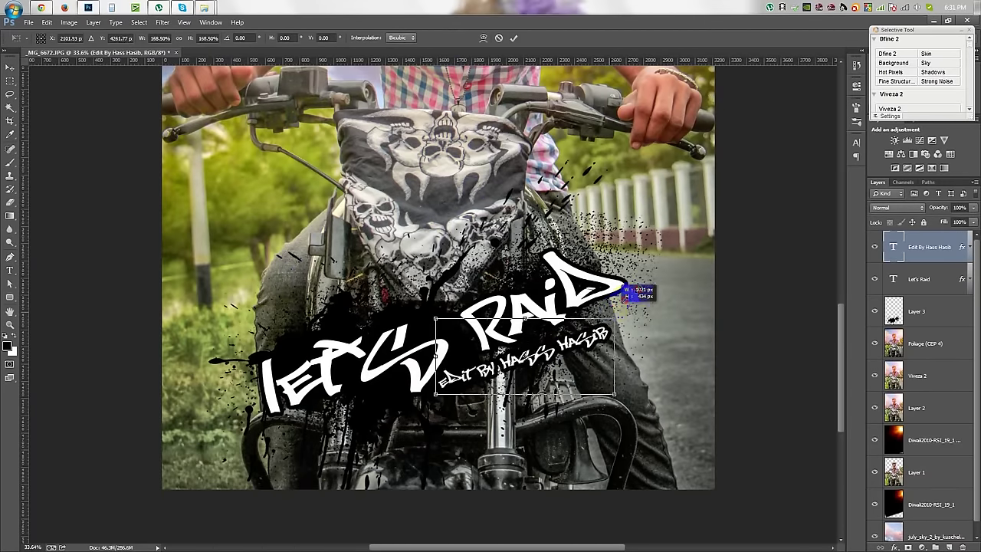
{"action": "left_click_drag", "start_coordinate": [736, 366], "coordinate": [627, 394]}
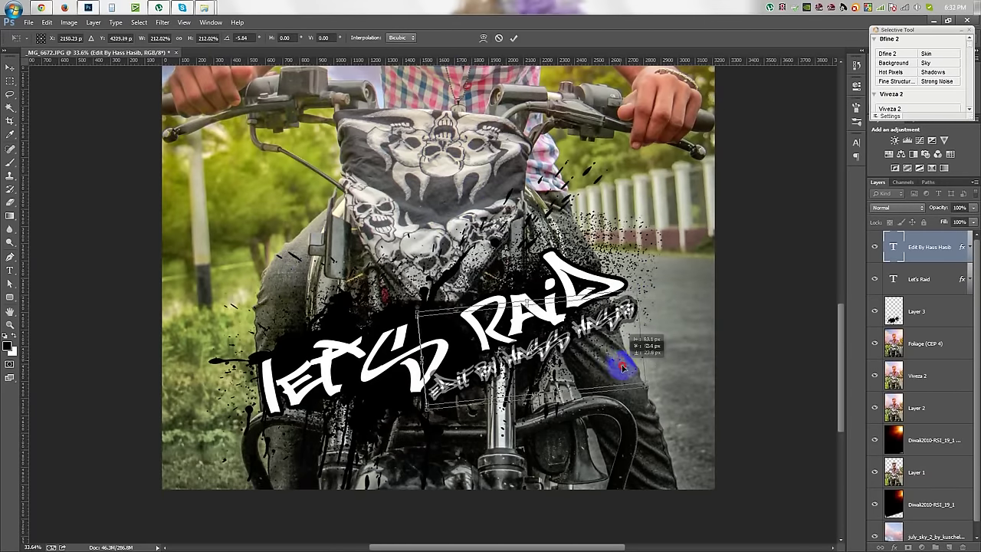
{"action": "left_click_drag", "start_coordinate": [630, 315], "coordinate": [679, 278]}
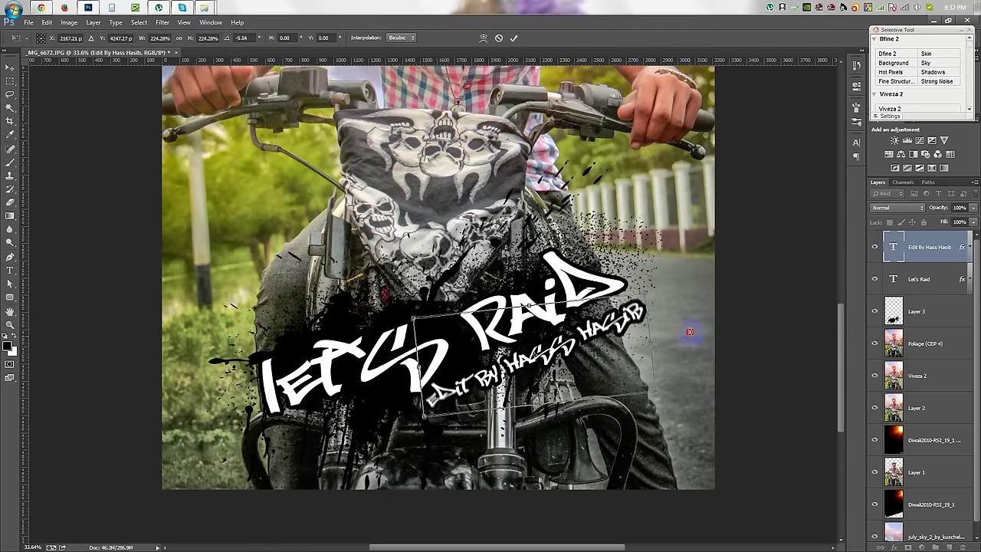
{"action": "left_click_drag", "start_coordinate": [685, 330], "coordinate": [683, 335]}
{"action": "key", "text": "Return"}
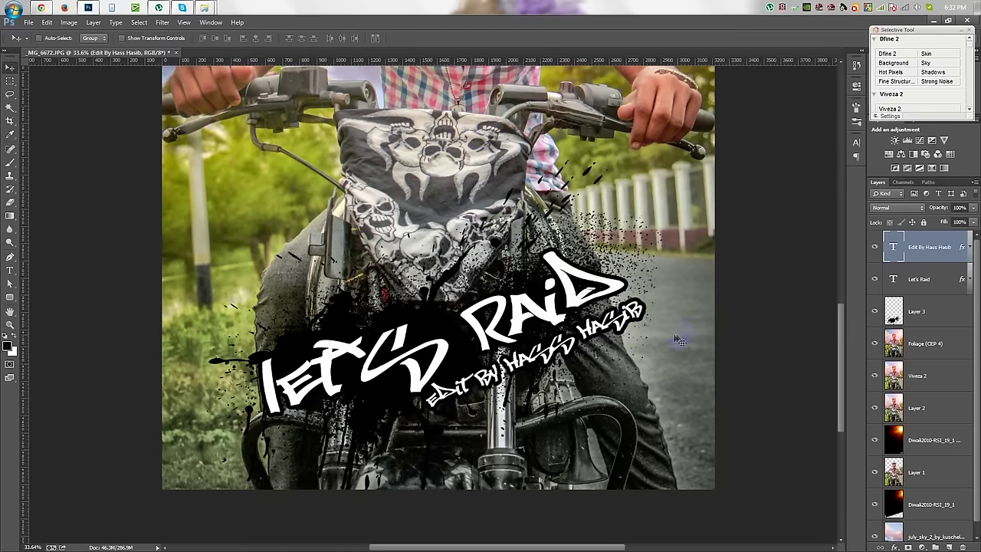
Give the credit a black Stroke outline and nudge both text layers up-left
{"action": "double_click", "coordinate": [962, 250]}
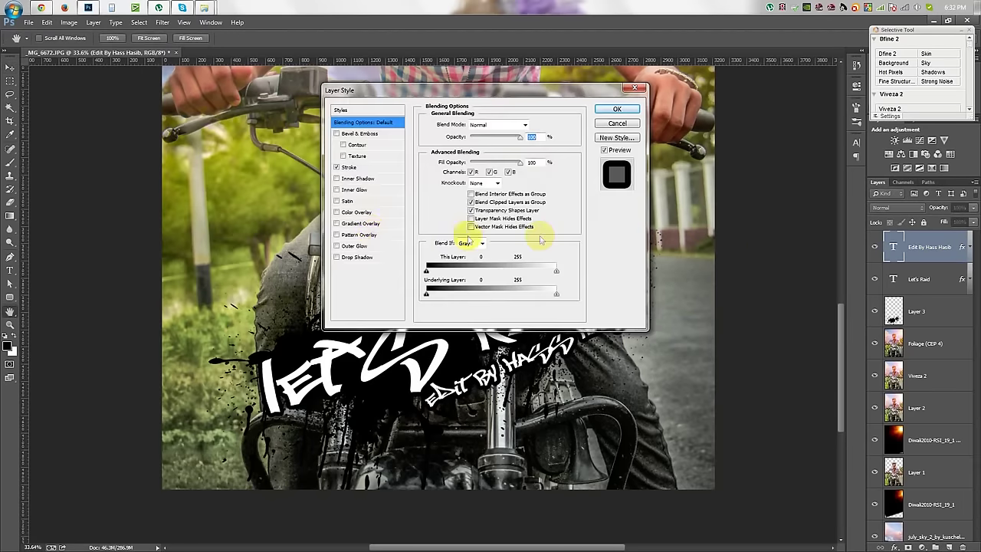
{"action": "left_click", "coordinate": [349, 167]}
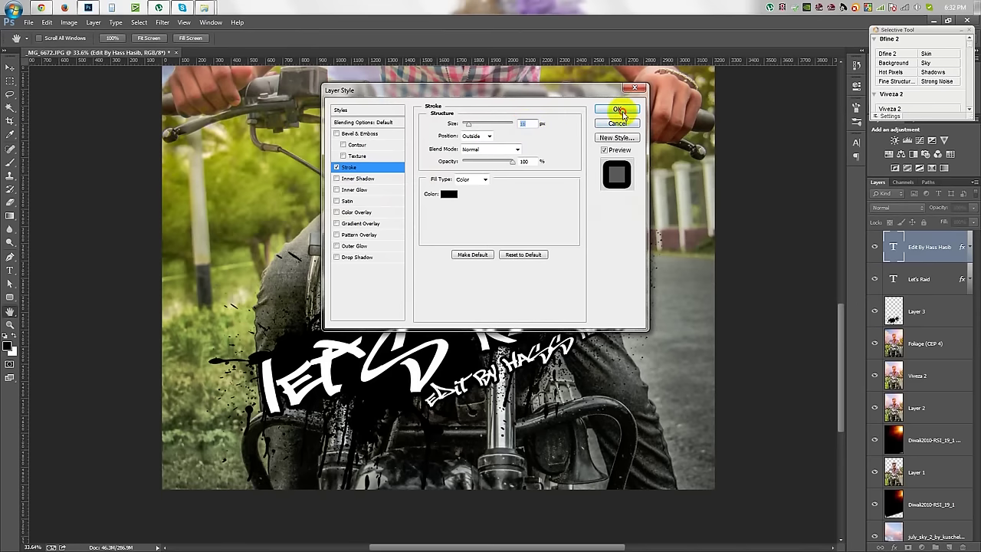
{"action": "left_click", "coordinate": [618, 110]}
{"action": "left_click", "coordinate": [932, 291], "text": "shift"}
{"action": "left_click_drag", "start_coordinate": [609, 329], "coordinate": [600, 318]}
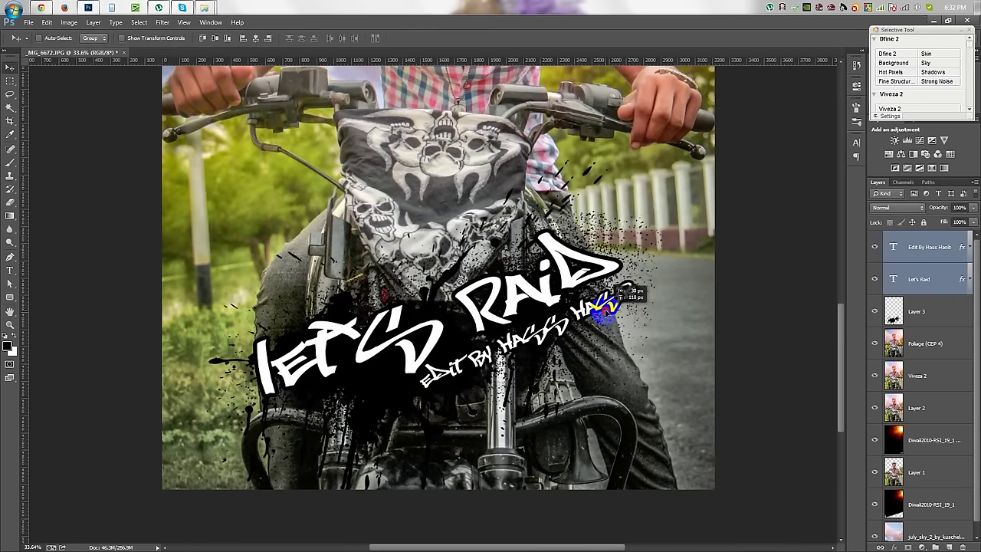
{"action": "left_click", "coordinate": [926, 311]}
Enlarge the ink splatter on Layer 3 to about 109%
{"action": "key", "text": "ctrl+t"}
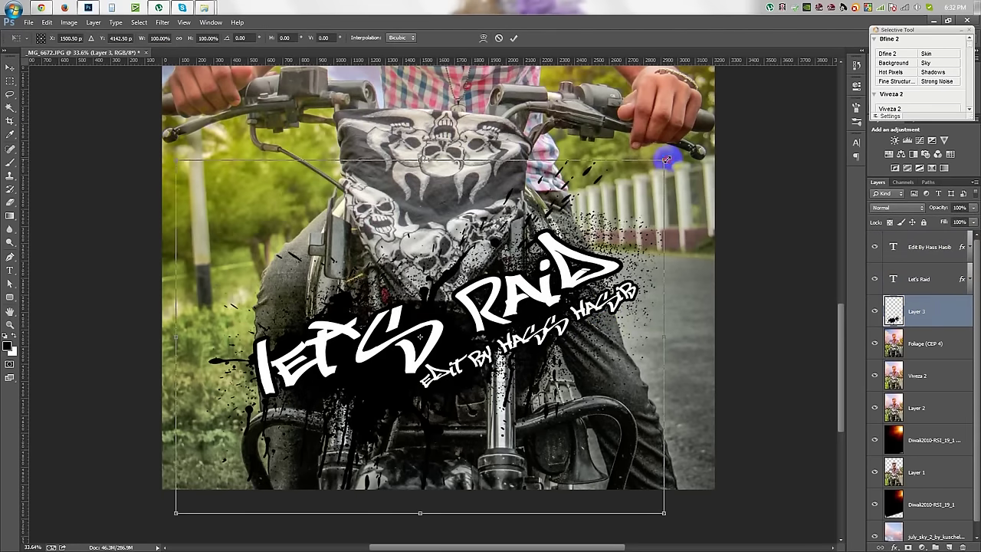
{"action": "left_click_drag", "start_coordinate": [666, 159], "coordinate": [714, 126]}
{"action": "left_click_drag", "start_coordinate": [554, 221], "coordinate": [559, 224]}
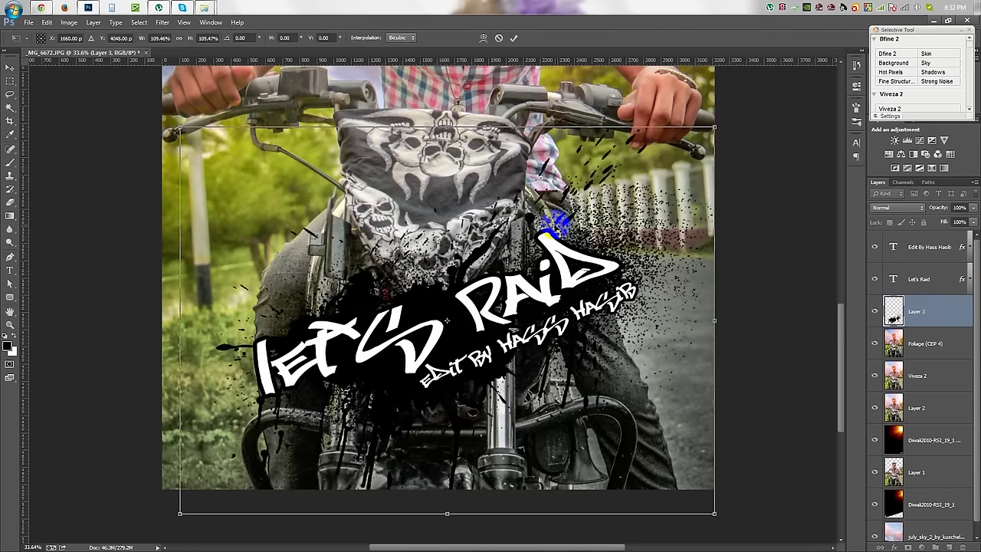
{"action": "key", "text": "Return"}
Move the title, credit and splatter together lower over the bike's front
{"action": "scroll", "coordinate": [532, 269], "scroll_direction": "down", "scroll_amount": 3, "text": "alt"}
{"action": "left_click", "coordinate": [930, 247], "text": "shift"}
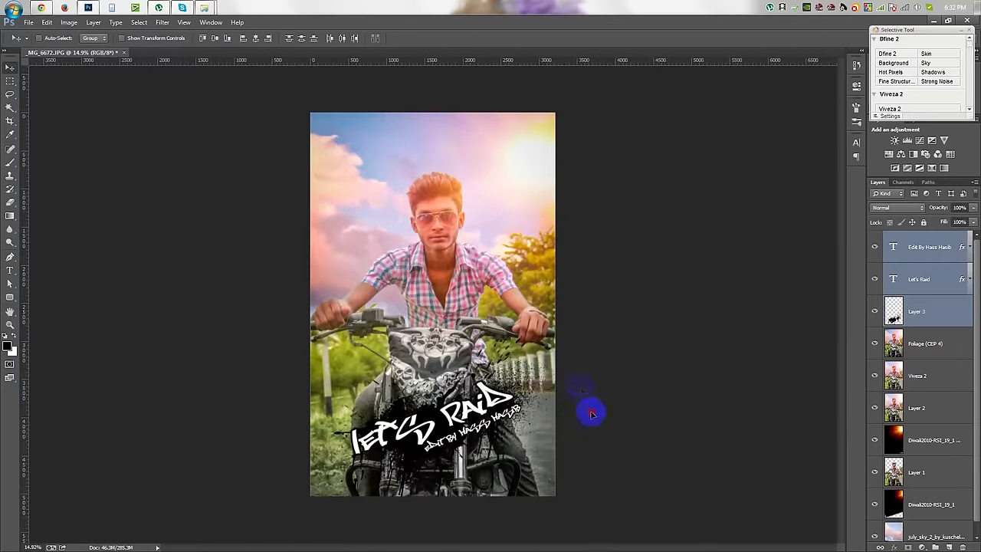
{"action": "left_click_drag", "start_coordinate": [582, 392], "coordinate": [600, 419]}
{"action": "left_click", "coordinate": [939, 247]}
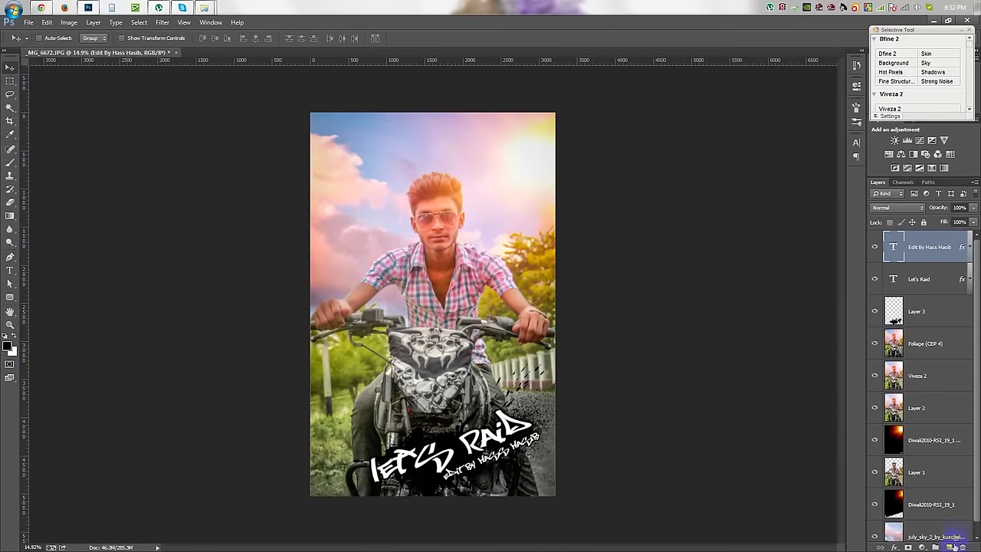
{"action": "left_click", "coordinate": [10, 270]}
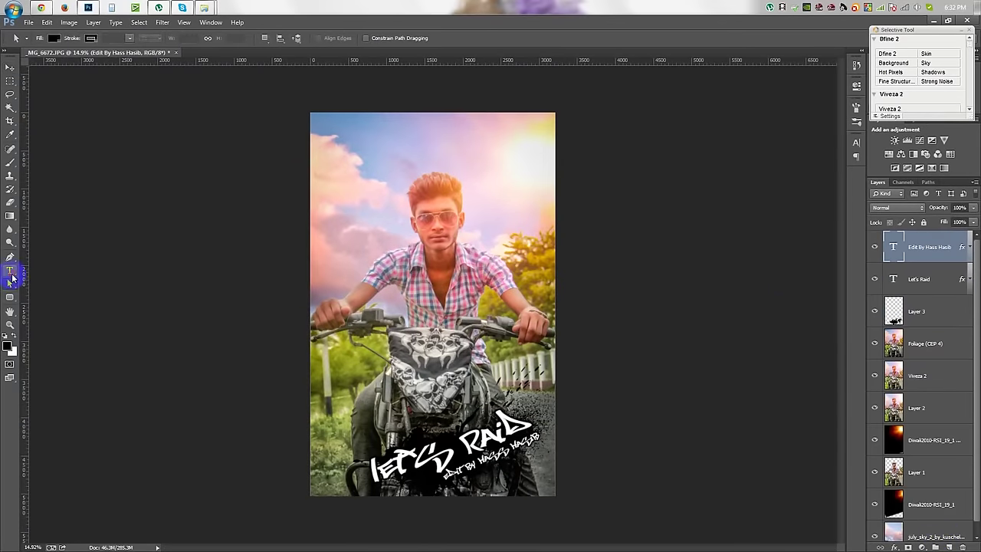
Cancel an empty text entry in the sky, then open the Windows Computer window of drives
{"action": "scroll", "coordinate": [399, 169], "scroll_direction": "up", "scroll_amount": 3, "text": "alt"}
{"action": "scroll", "coordinate": [391, 217], "scroll_direction": "up", "scroll_amount": 2, "text": "alt"}
{"action": "scroll", "coordinate": [391, 217], "scroll_direction": "down", "scroll_amount": 2, "text": "alt"}
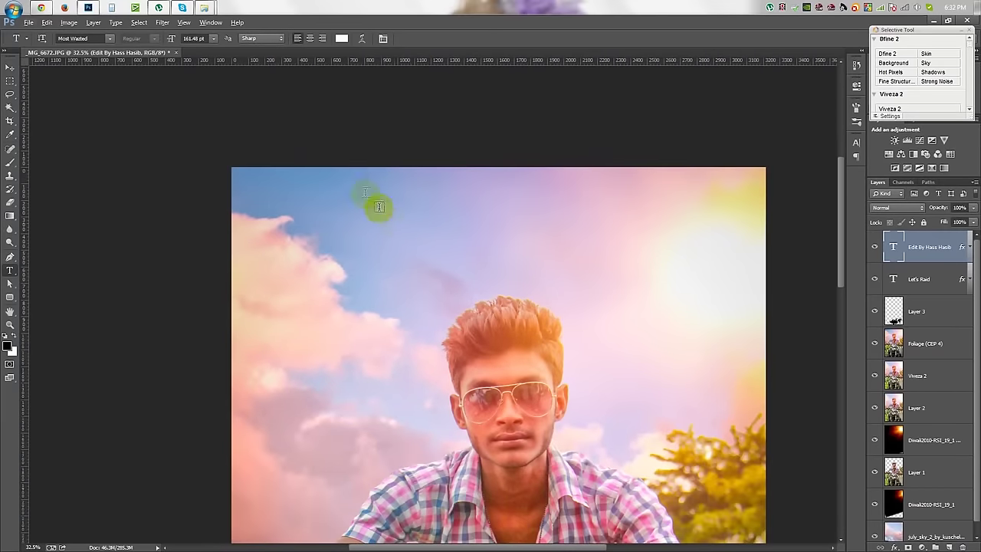
{"action": "left_click", "coordinate": [326, 189]}
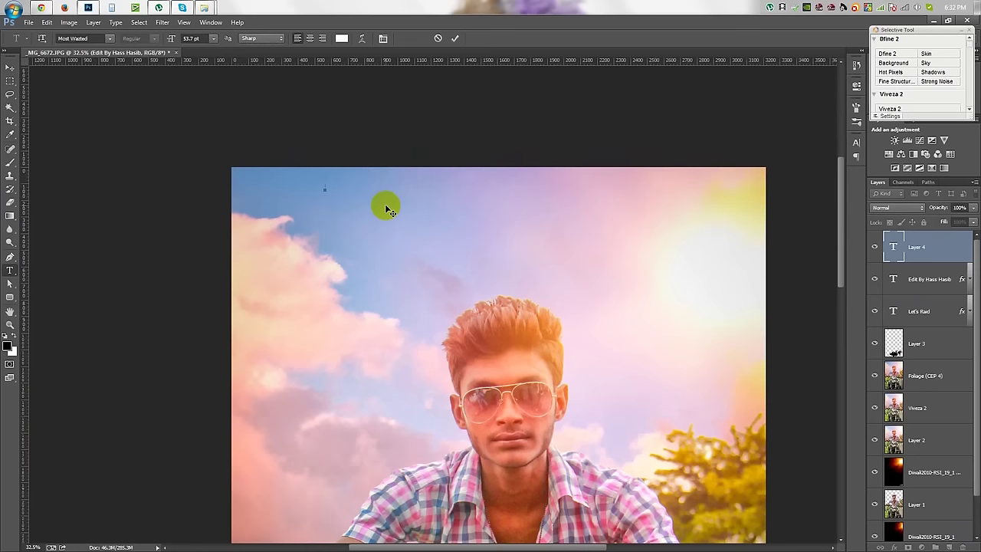
{"action": "left_click", "coordinate": [438, 38]}
{"action": "left_click", "coordinate": [14, 8]}
{"action": "left_click", "coordinate": [154, 100]}
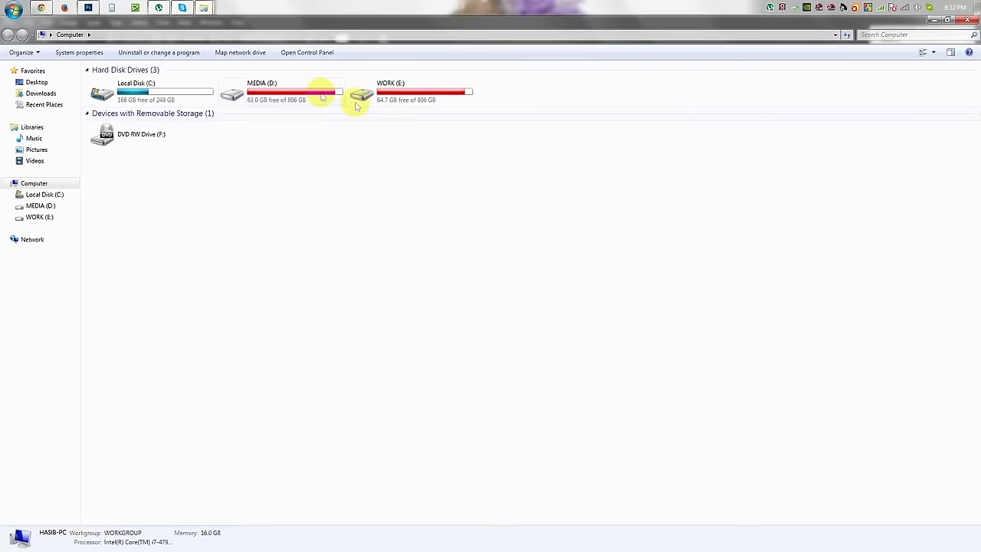
Drag the My New Logo image from MEDIA (D:) > J-Touch Creation onto the photo, then cancel placing it
{"action": "double_click", "coordinate": [314, 89]}
{"action": "double_click", "coordinate": [864, 112]}
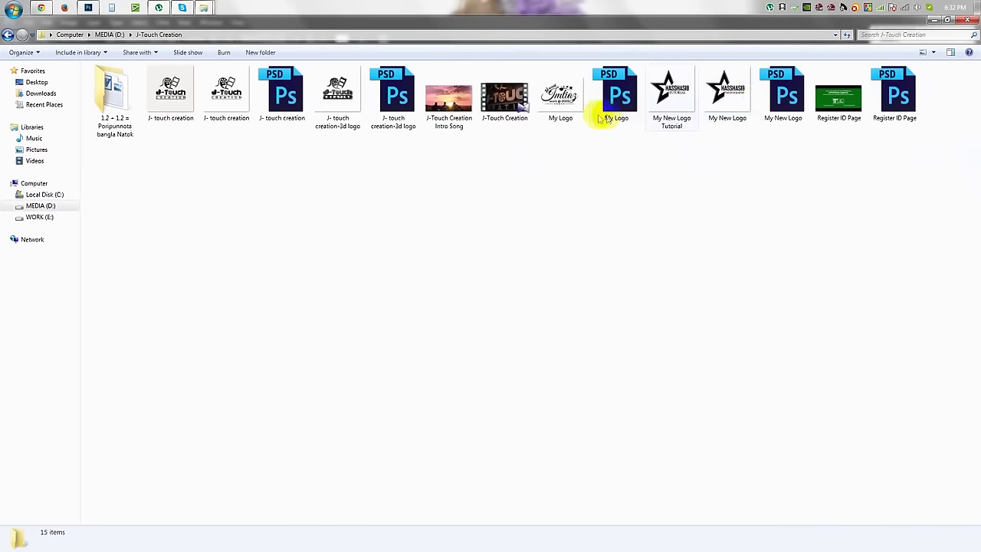
{"action": "left_click", "coordinate": [729, 92]}
{"action": "left_click", "coordinate": [88, 7]}
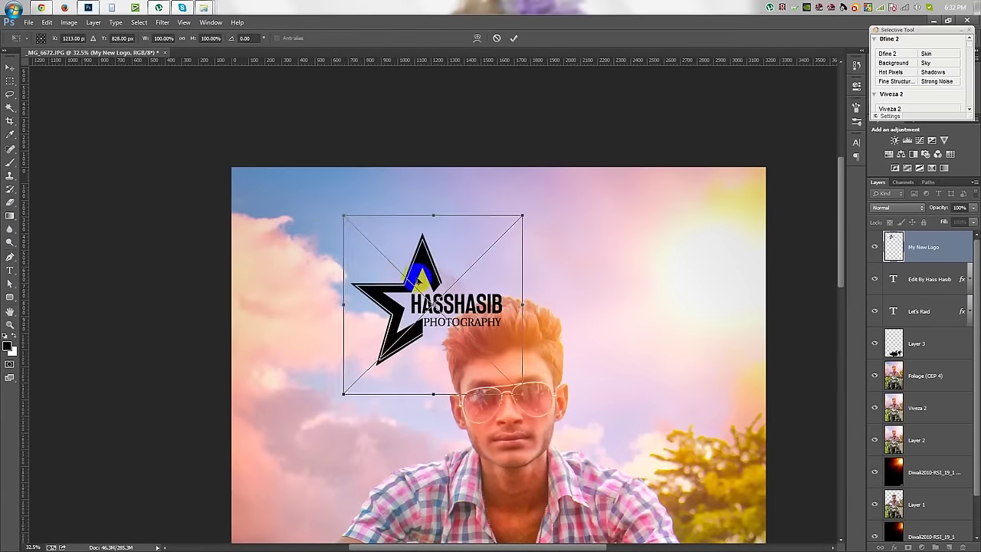
{"action": "left_click_drag", "start_coordinate": [432, 243], "coordinate": [322, 240]}
{"action": "mouse_move", "coordinate": [410, 153]}
{"action": "left_mouse_down"}
{"action": "mouse_move", "coordinate": [428, 143]}
{"action": "mouse_move", "coordinate": [401, 147]}
{"action": "left_mouse_up"}
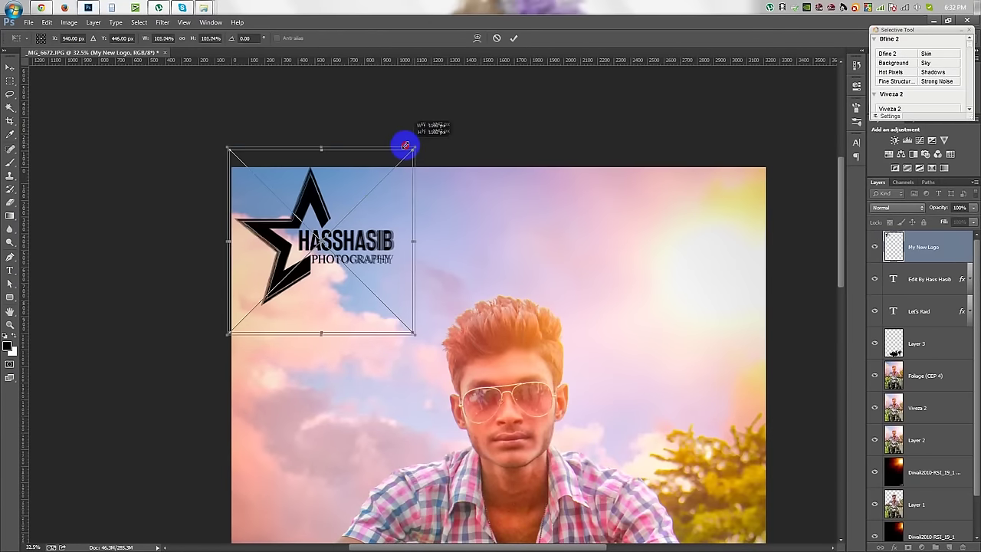
{"action": "left_click", "coordinate": [497, 37]}
Go back to the J-Touch Creation folder and select My New Logo Tutorial.png instead
{"action": "mouse_move", "coordinate": [111, 8]}
{"action": "left_click", "coordinate": [285, 62]}
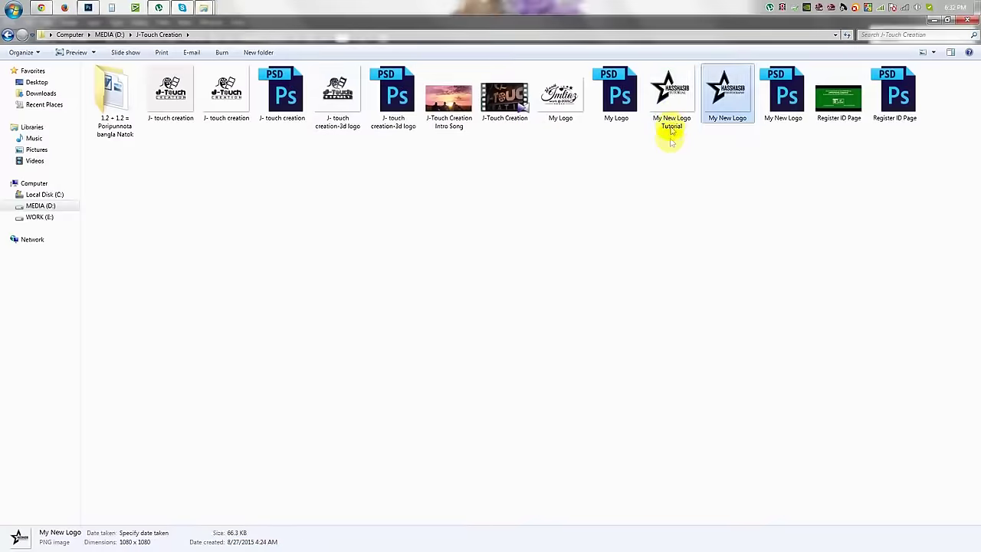
{"action": "left_click", "coordinate": [89, 8]}
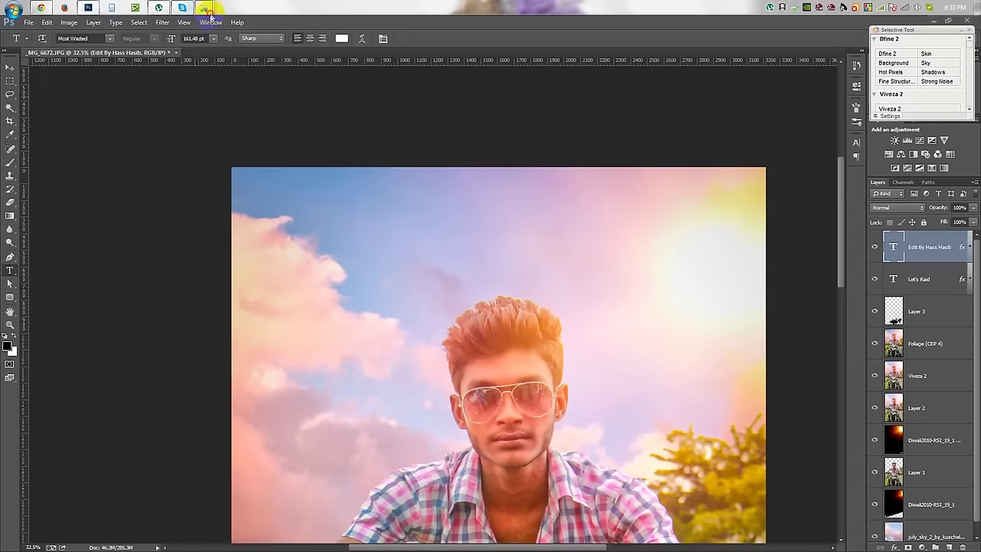
{"action": "mouse_move", "coordinate": [204, 7]}
{"action": "left_click", "coordinate": [310, 61]}
{"action": "left_click", "coordinate": [89, 7]}
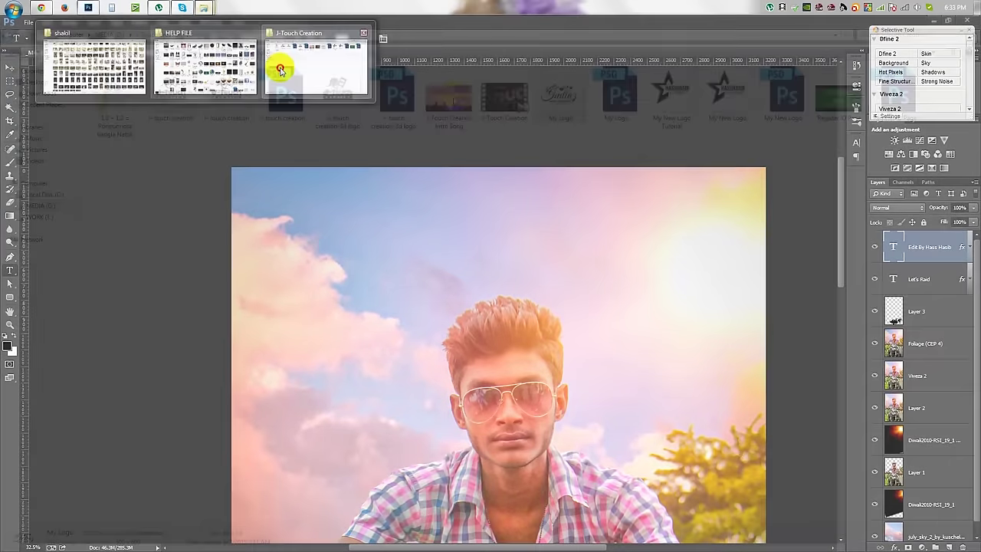
{"action": "left_click", "coordinate": [278, 66]}
{"action": "left_click_drag", "start_coordinate": [730, 98], "coordinate": [552, 113]}
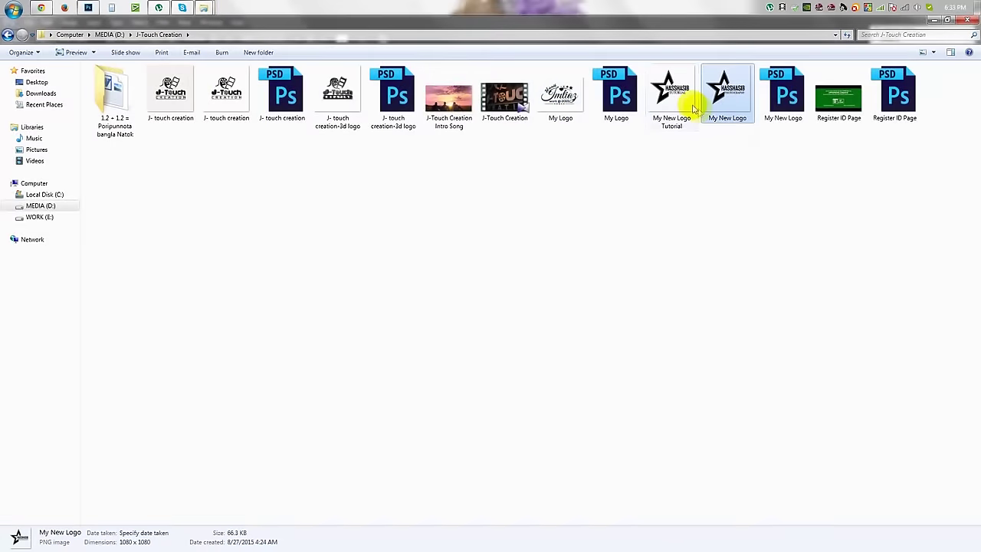
{"action": "left_click", "coordinate": [686, 95]}
{"action": "left_click", "coordinate": [89, 8]}
Place My New Logo Tutorial enlarged over the top-left sky with Overlay blending
{"action": "mouse_move", "coordinate": [301, 245]}
{"action": "left_mouse_down"}
{"action": "mouse_move", "coordinate": [311, 219]}
{"action": "mouse_move", "coordinate": [383, 188]}
{"action": "mouse_move", "coordinate": [372, 176]}
{"action": "mouse_move", "coordinate": [325, 219]}
{"action": "mouse_move", "coordinate": [307, 221]}
{"action": "left_mouse_up"}
{"action": "left_click_drag", "start_coordinate": [373, 284], "coordinate": [449, 376]}
{"action": "key", "text": "Return"}
{"action": "left_click", "coordinate": [899, 208]}
{"action": "left_click", "coordinate": [889, 326]}
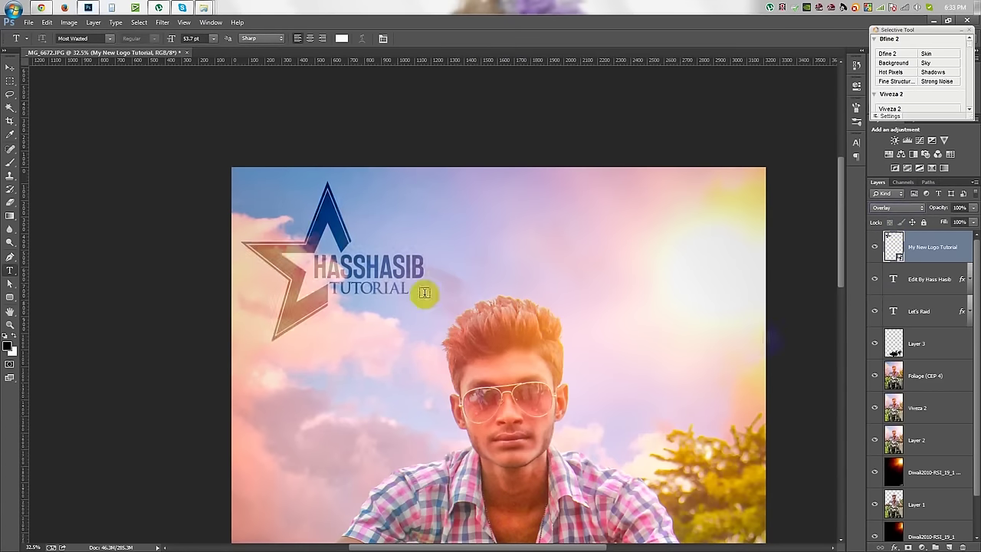
Nudge the logo up-left, then try rotating it about -18° and cancel the transform
{"action": "left_click", "coordinate": [9, 69]}
{"action": "left_click_drag", "start_coordinate": [398, 311], "coordinate": [389, 307]}
{"action": "key", "text": "ctrl+0"}
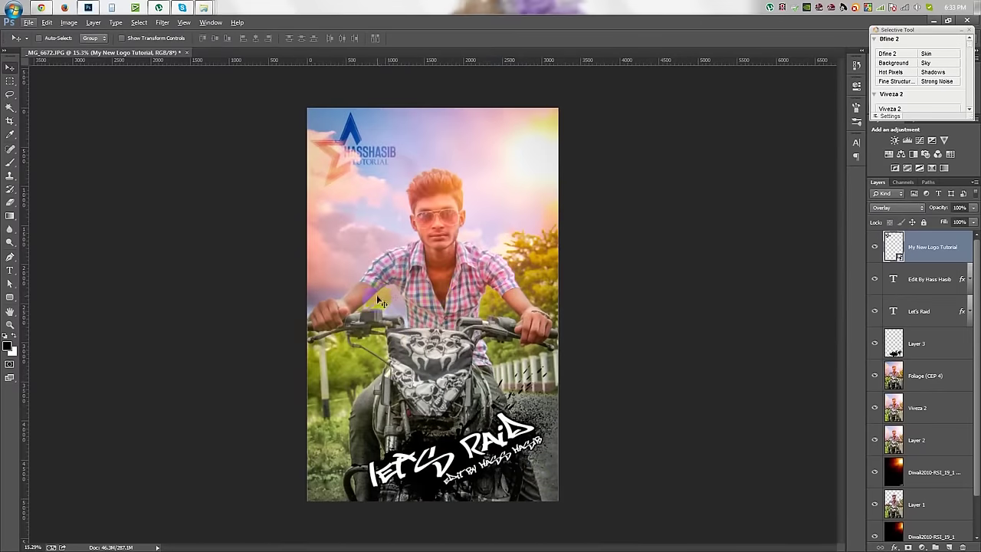
{"action": "key", "text": "ctrl+t"}
{"action": "left_click_drag", "start_coordinate": [460, 253], "coordinate": [469, 223]}
{"action": "left_click_drag", "start_coordinate": [401, 171], "coordinate": [460, 207]}
{"action": "key", "text": "Escape"}
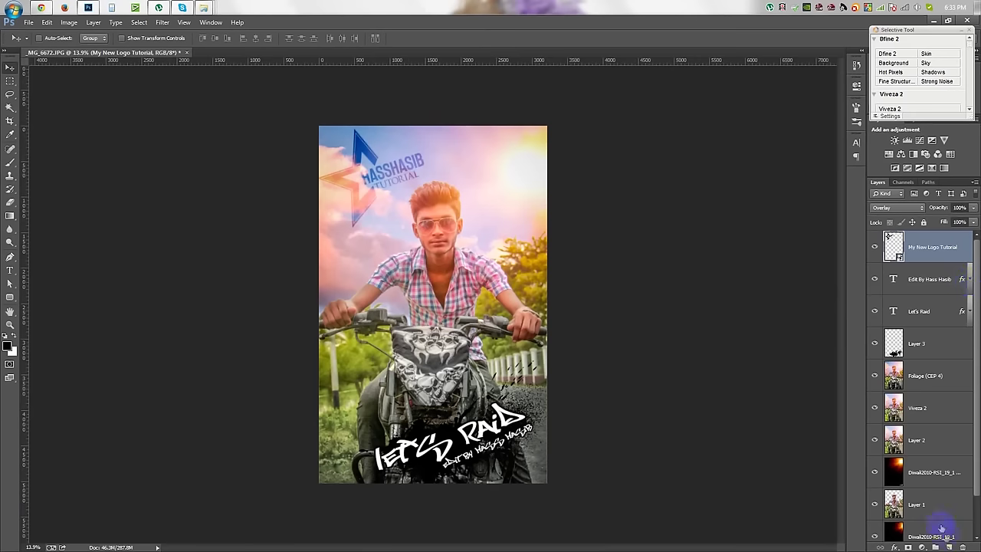
Stamp all visible layers into a new merged Layer 4 and launch Color Efex Pro 4 on it
{"action": "key", "text": "ctrl+shift+alt+e"}
{"action": "left_click", "coordinate": [162, 22]}
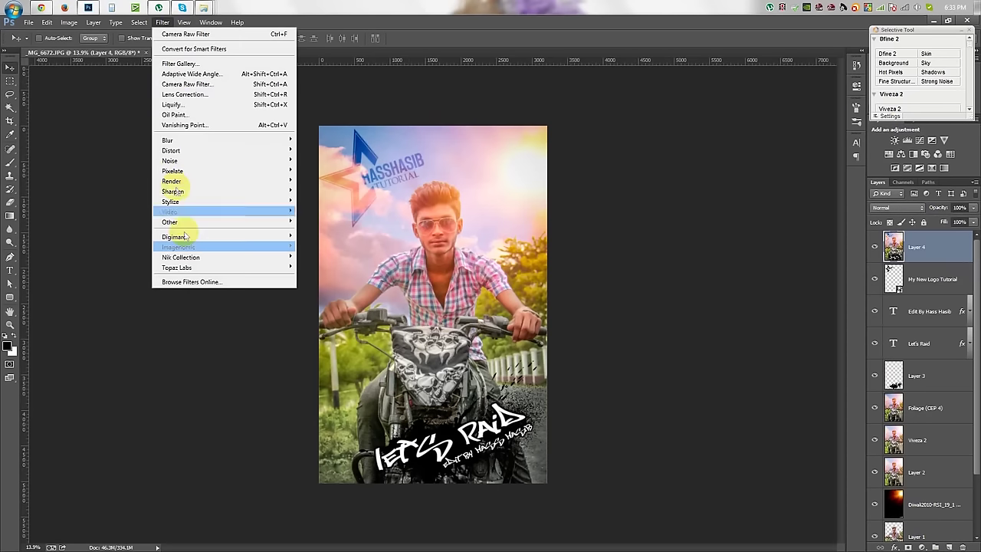
{"action": "left_click", "coordinate": [318, 268]}
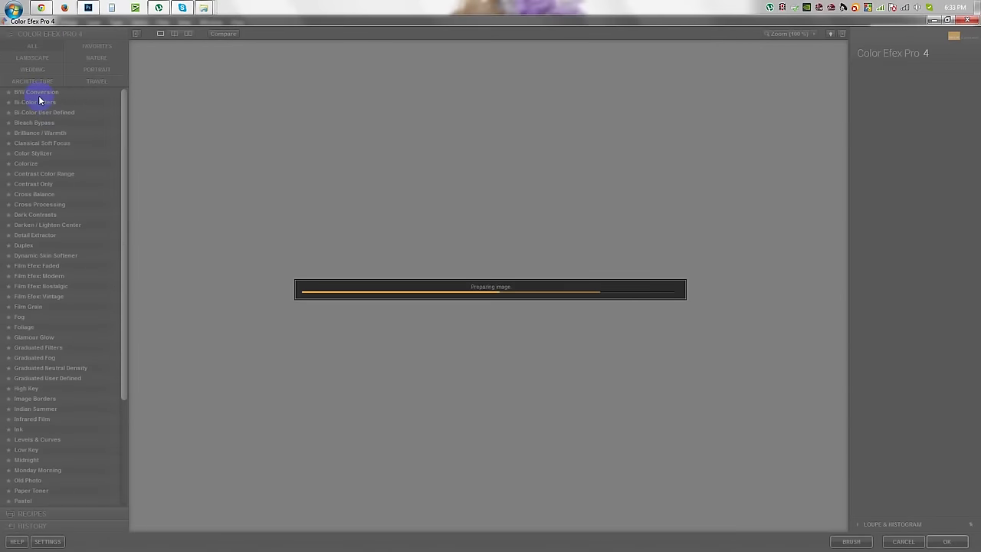
Preview several filter looks, from Bi-Color to Cross Balance, and apply Cross Processing
{"action": "left_click", "coordinate": [38, 101]}
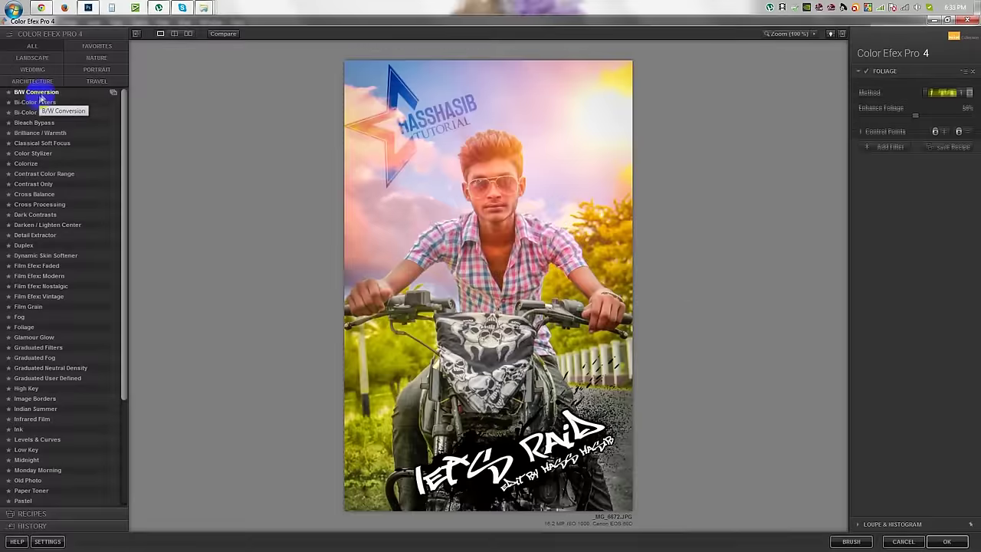
{"action": "left_click", "coordinate": [44, 123]}
{"action": "left_click", "coordinate": [43, 143]}
{"action": "left_click", "coordinate": [40, 154]}
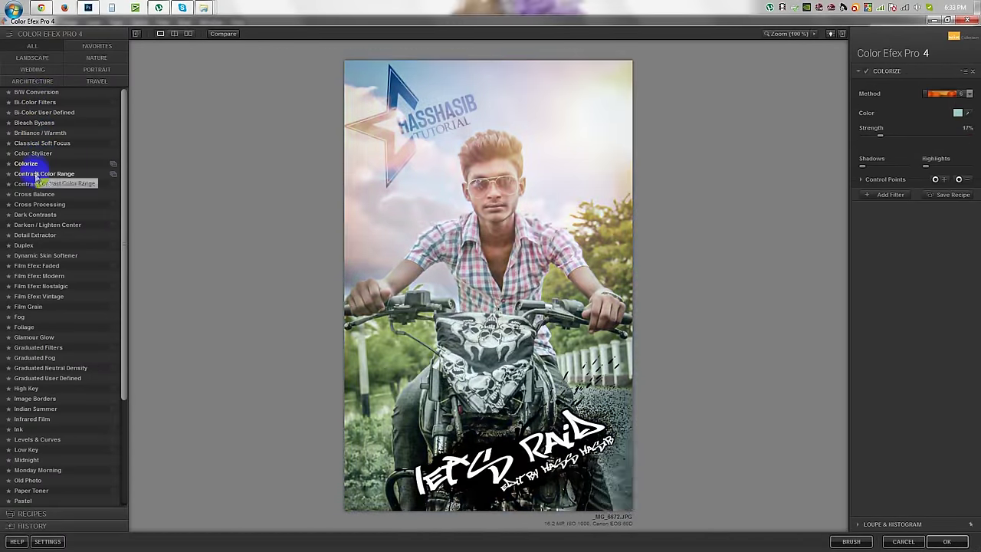
{"action": "left_click", "coordinate": [39, 174]}
{"action": "left_click", "coordinate": [36, 184]}
{"action": "left_click", "coordinate": [34, 194]}
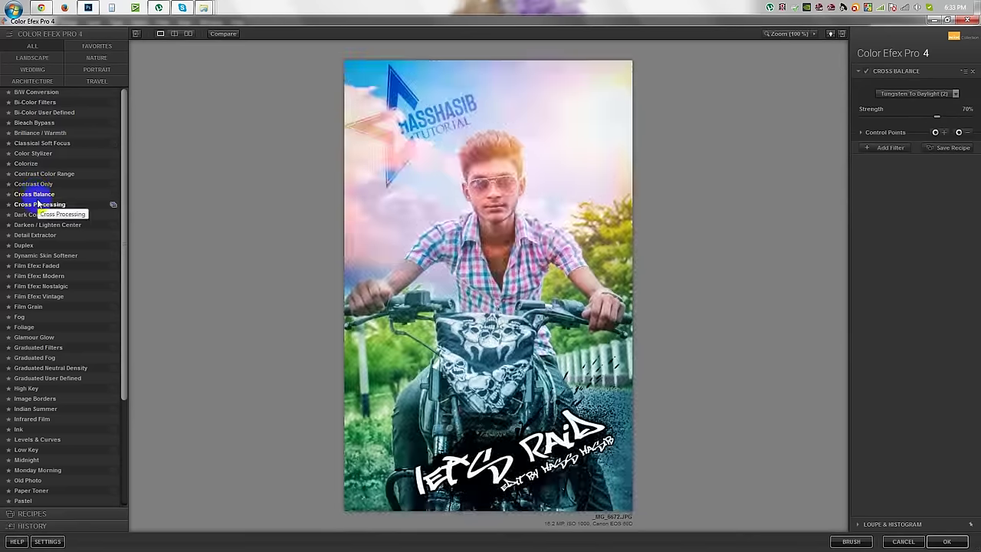
{"action": "left_click", "coordinate": [38, 204]}
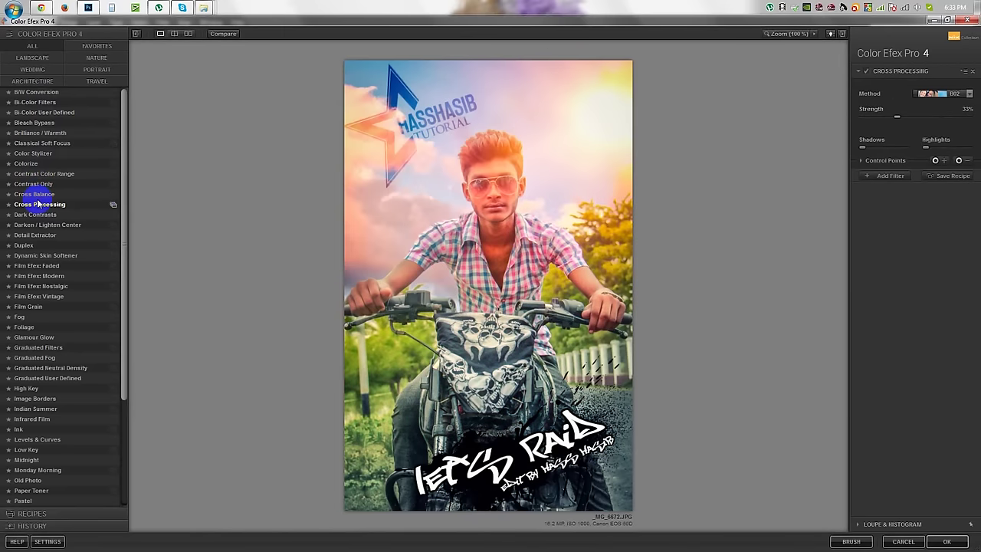
{"action": "left_click", "coordinate": [948, 543]}
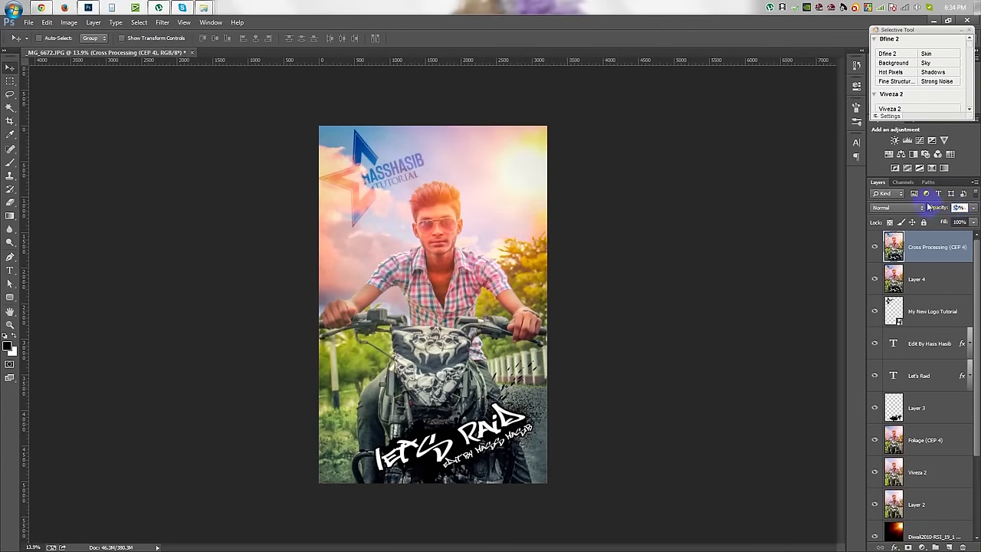
Fit the image on screen and select the layers down to the sky layer
{"action": "key", "text": "ctrl+0"}
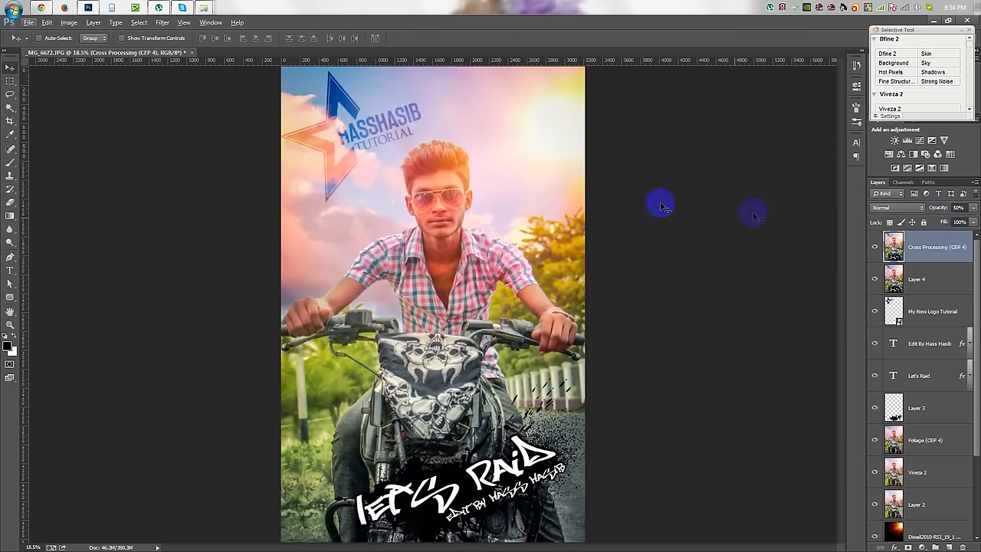
{"action": "scroll", "coordinate": [934, 331], "scroll_direction": "down", "scroll_amount": 3}
{"action": "left_click", "coordinate": [925, 520], "text": "shift"}
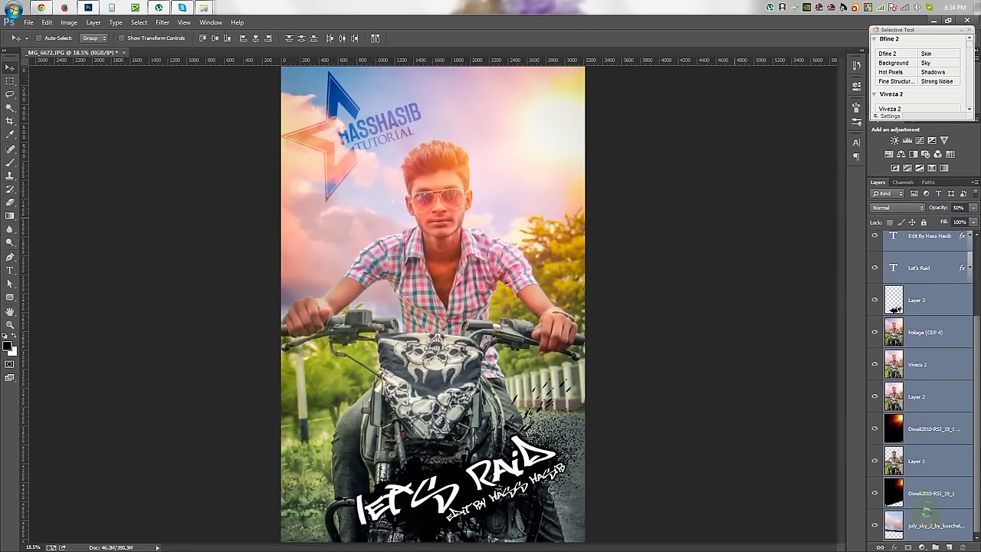